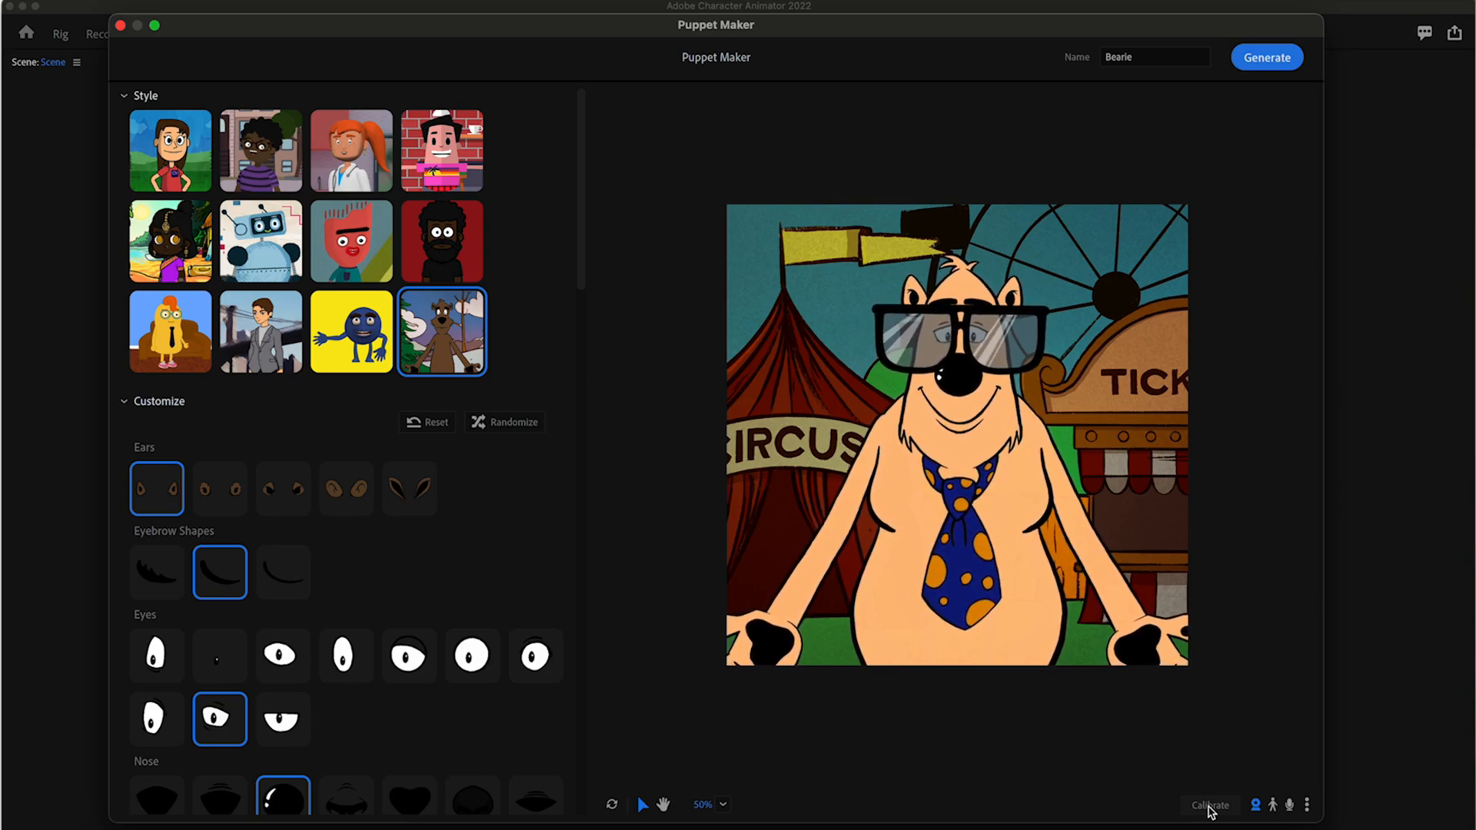
Step: Calibrate the puppet's rest pose, turn on the camera input and turn off the body tracker input
left_click(1210, 805)
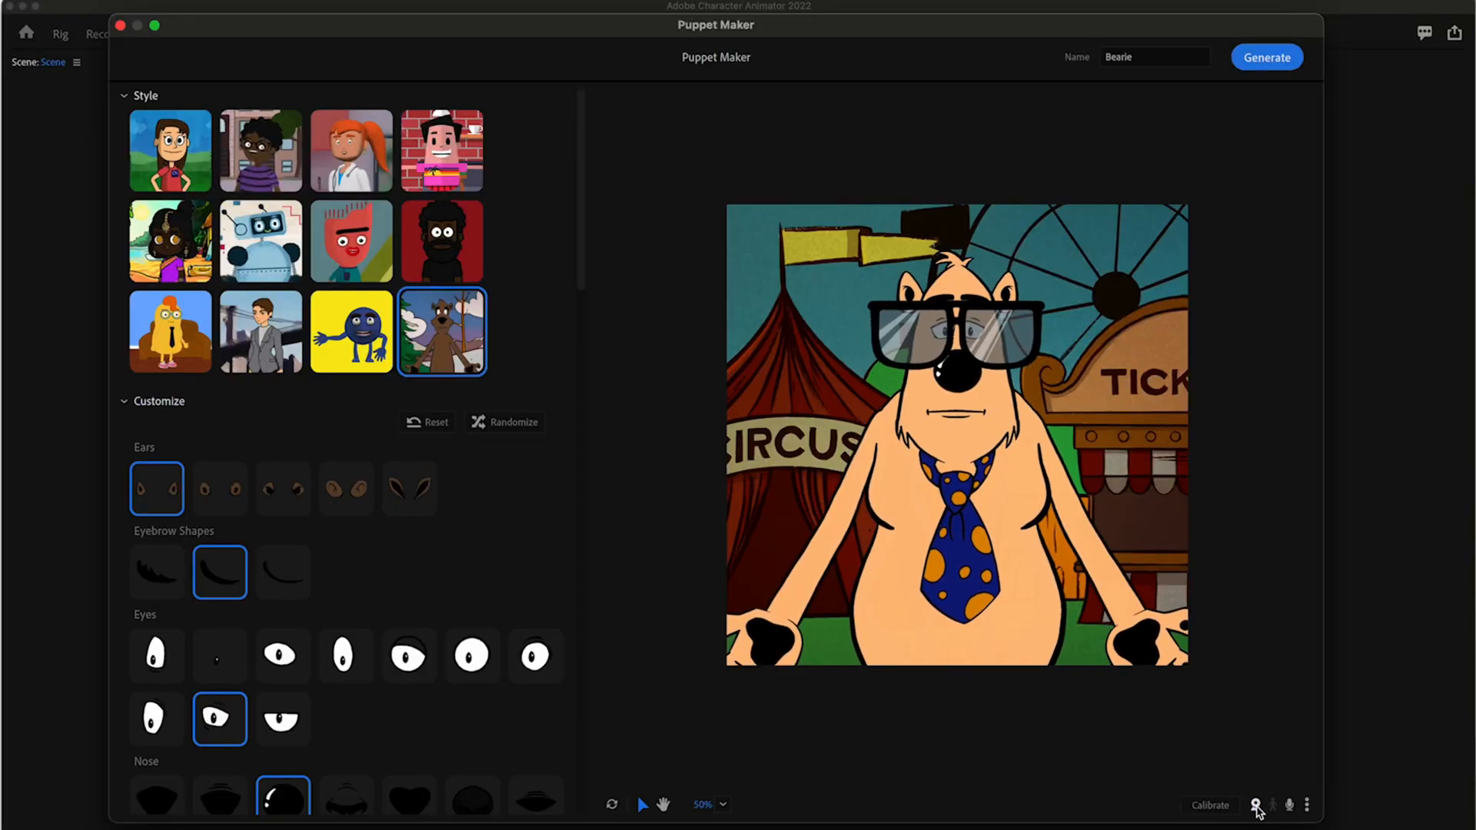
left_click(1256, 806)
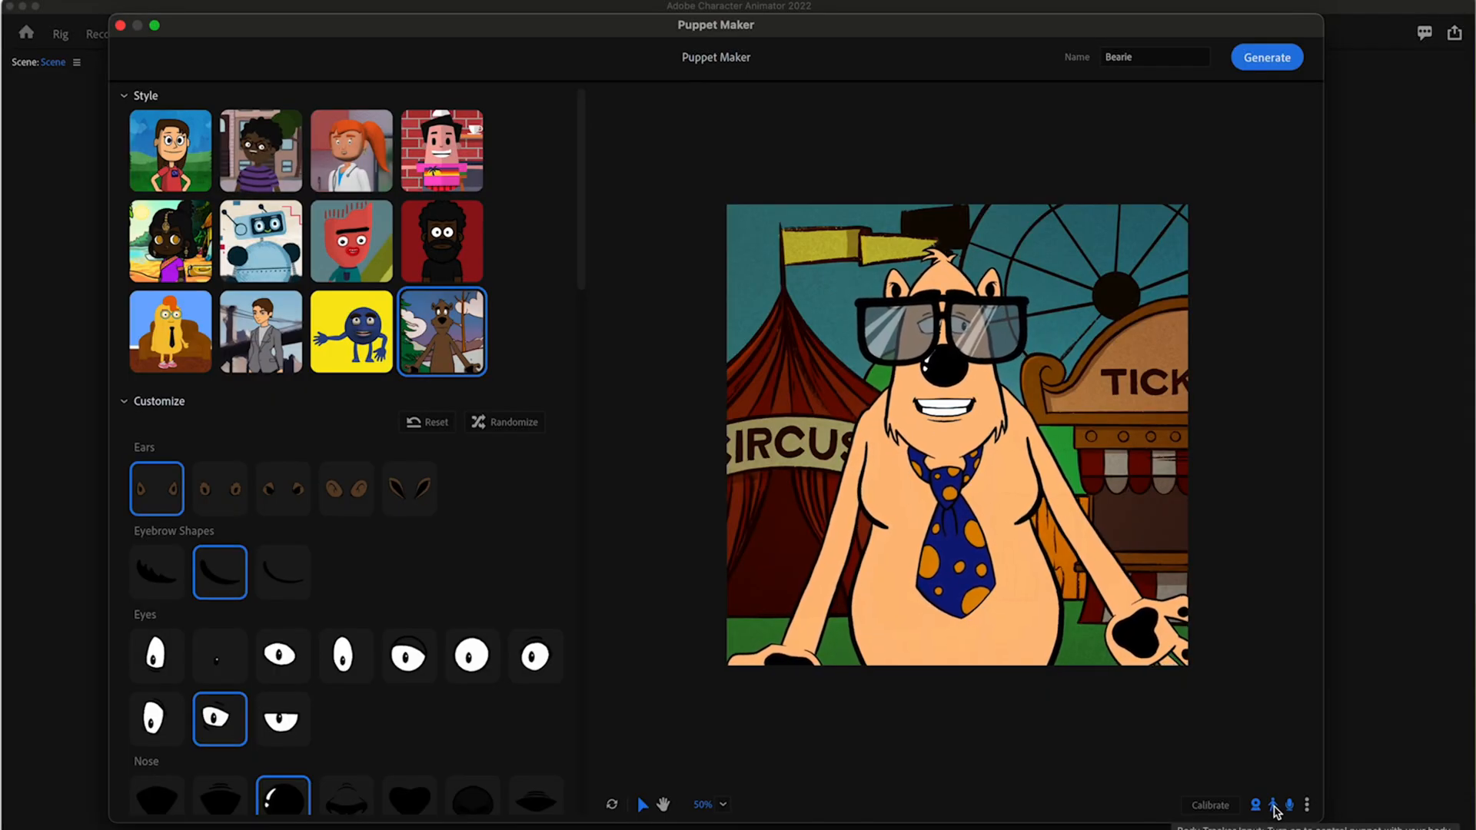
left_click(1274, 805)
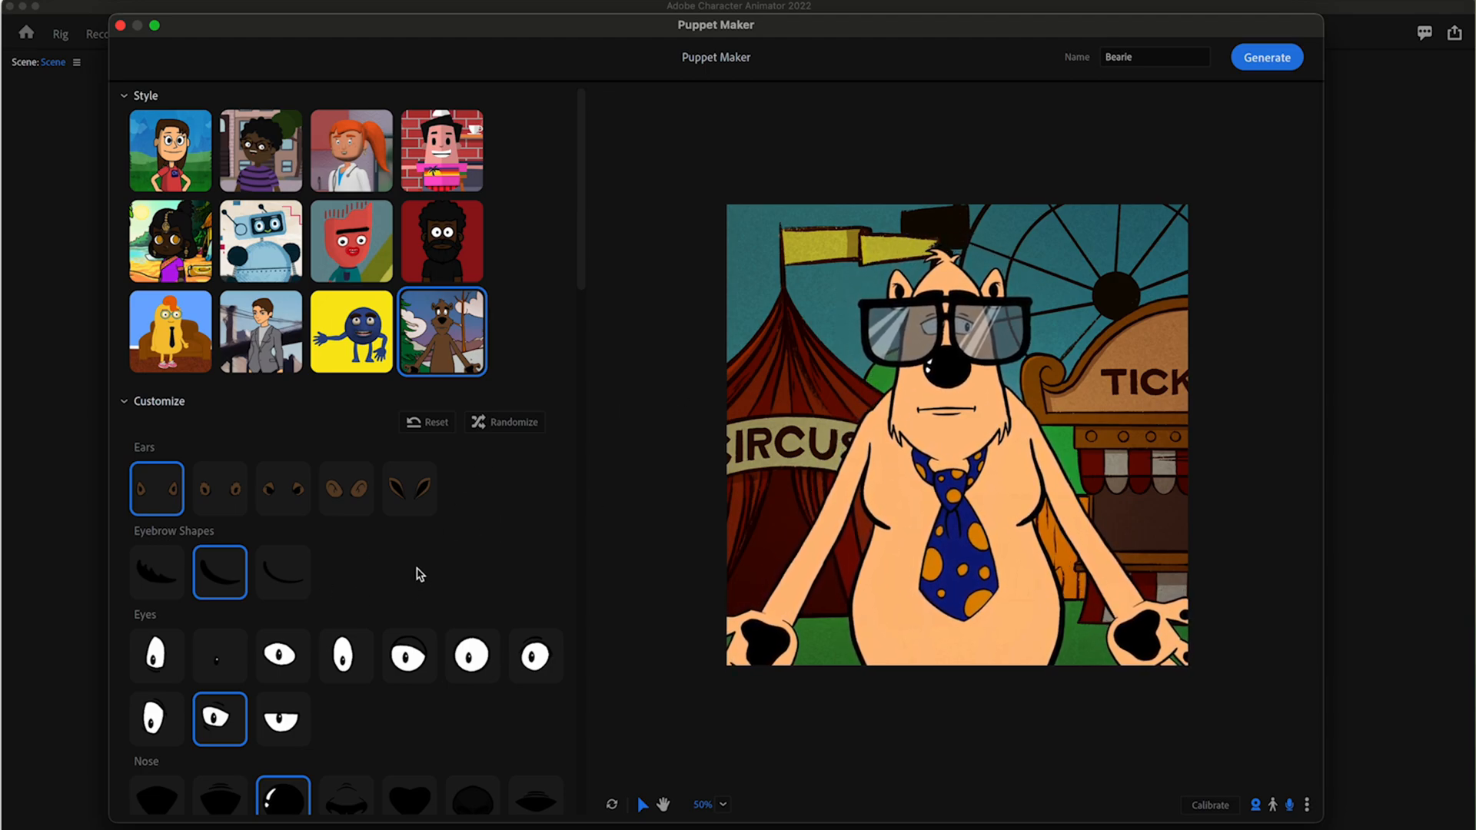
Step: Remove the necktie and the sunglasses by choosing no fashion accessory and no accessory for the puppet
left_click_drag(580, 264, 575, 473)
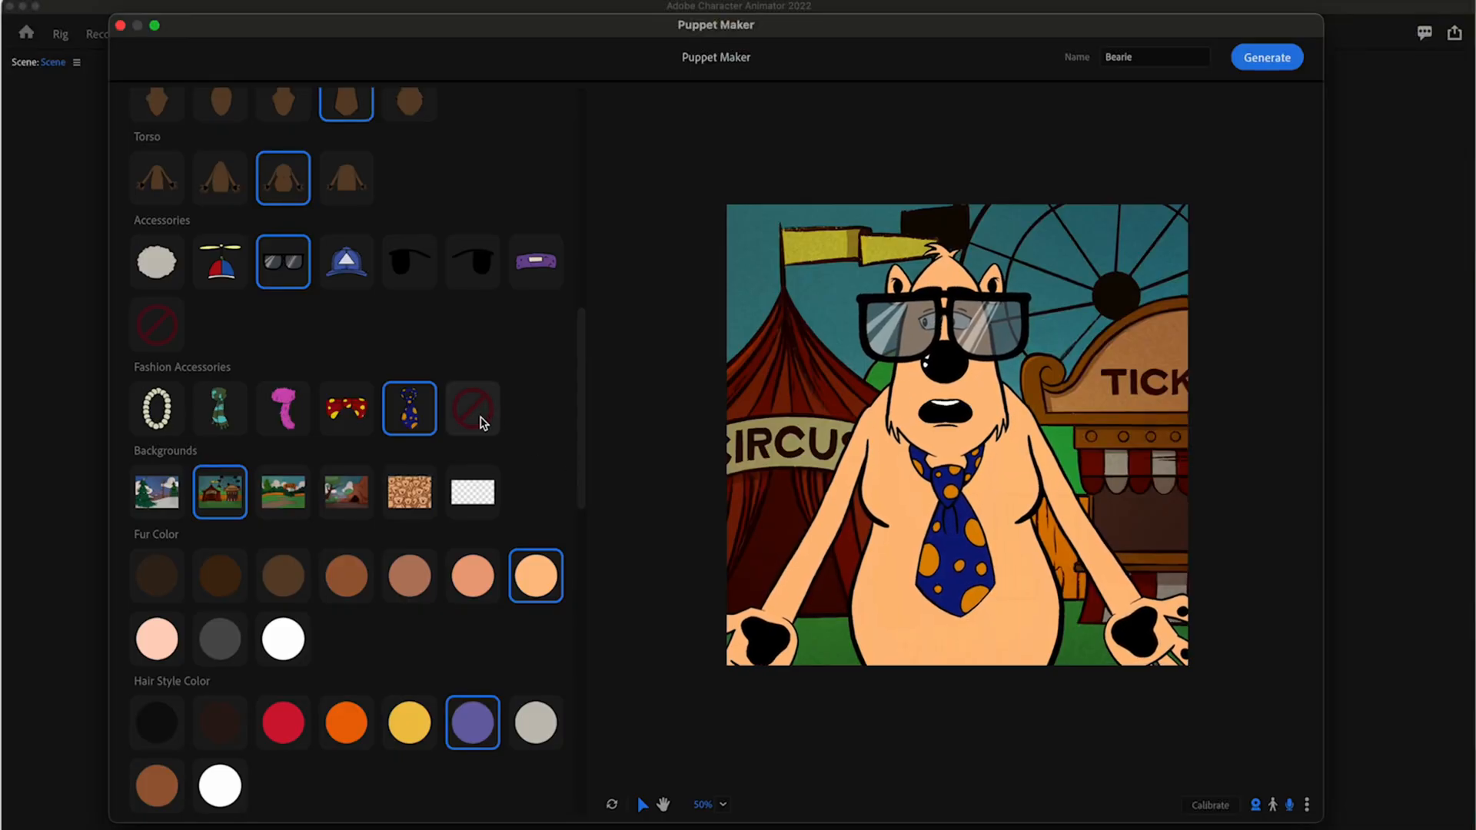
left_click(472, 421)
scroll(198, 602, "up", 4)
left_click(148, 615)
Step: Try the other ear styles in order and give the puppet the tall pointed ears, the fifth option
left_click_drag(581, 389, 580, 285)
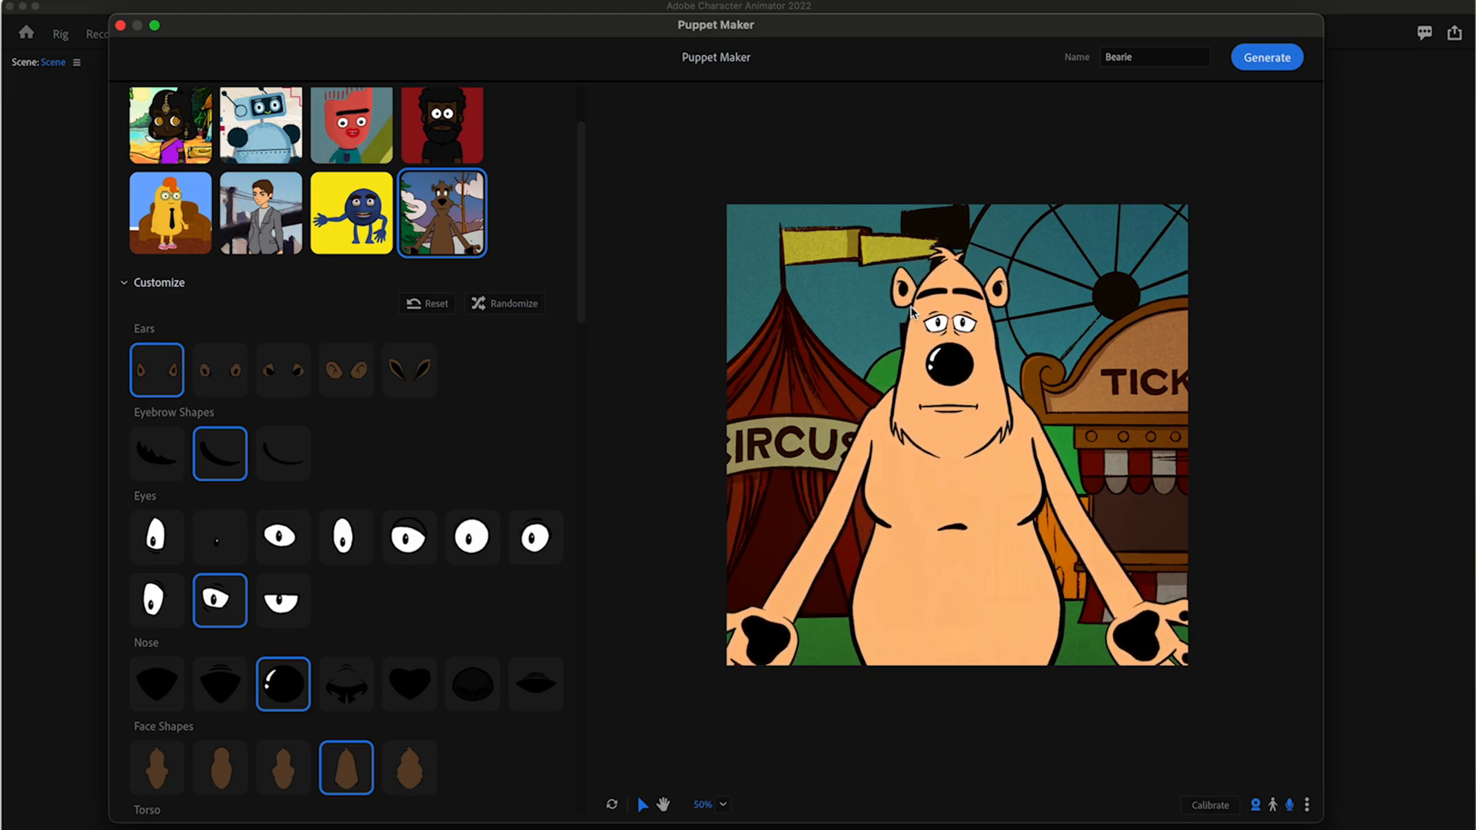
left_click(223, 374)
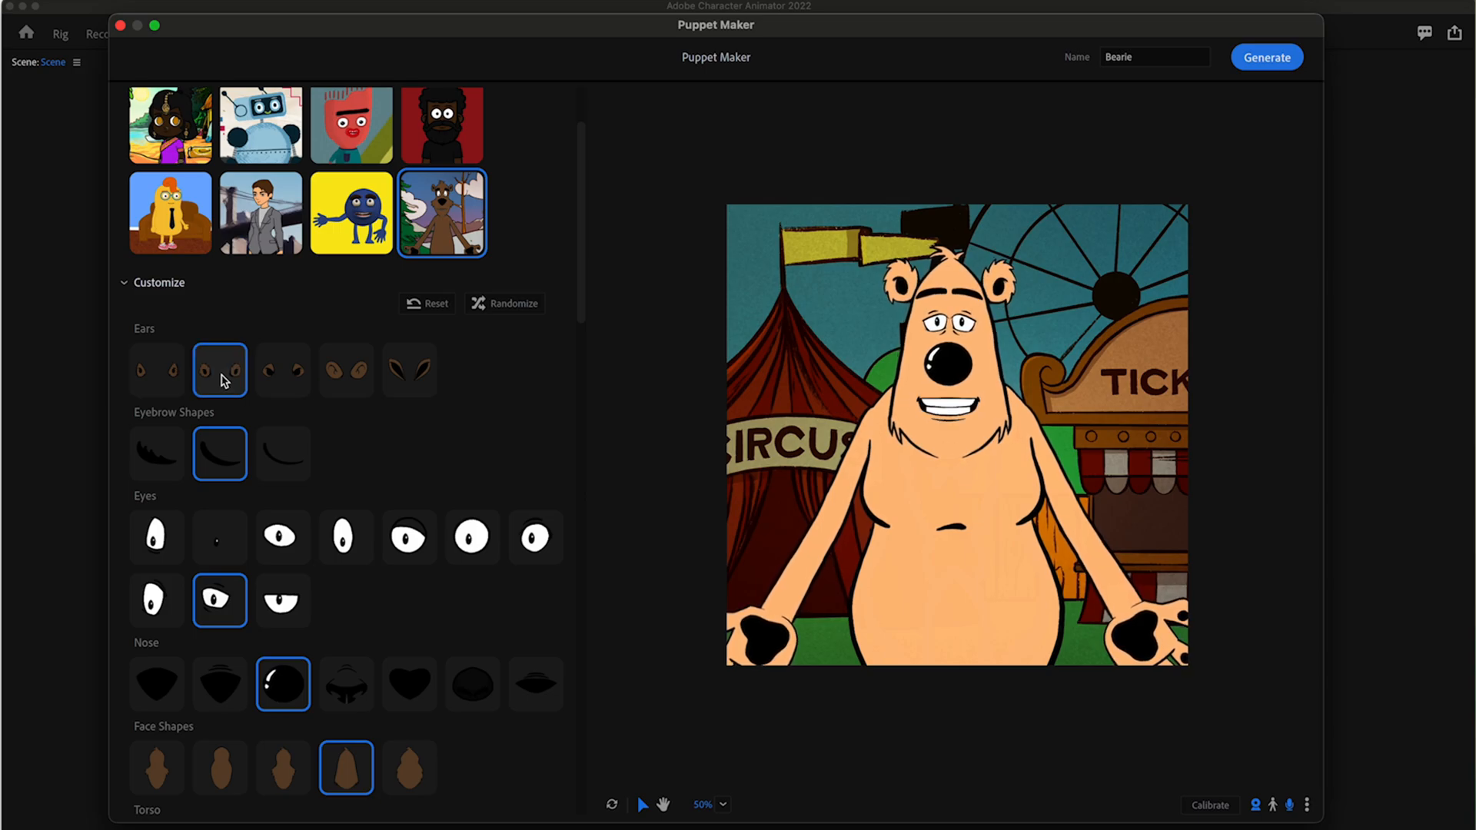
left_click(283, 374)
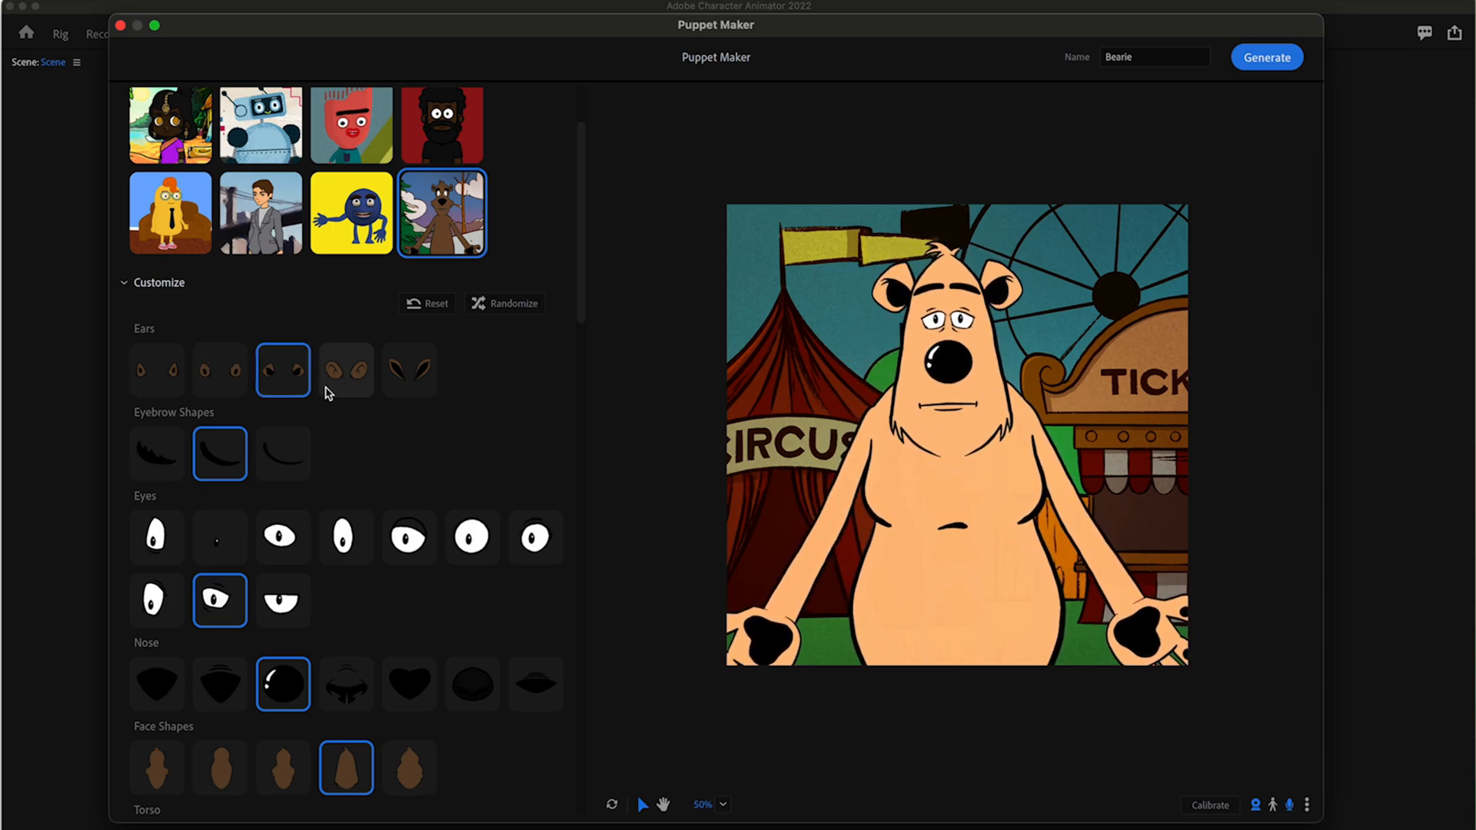
left_click(344, 388)
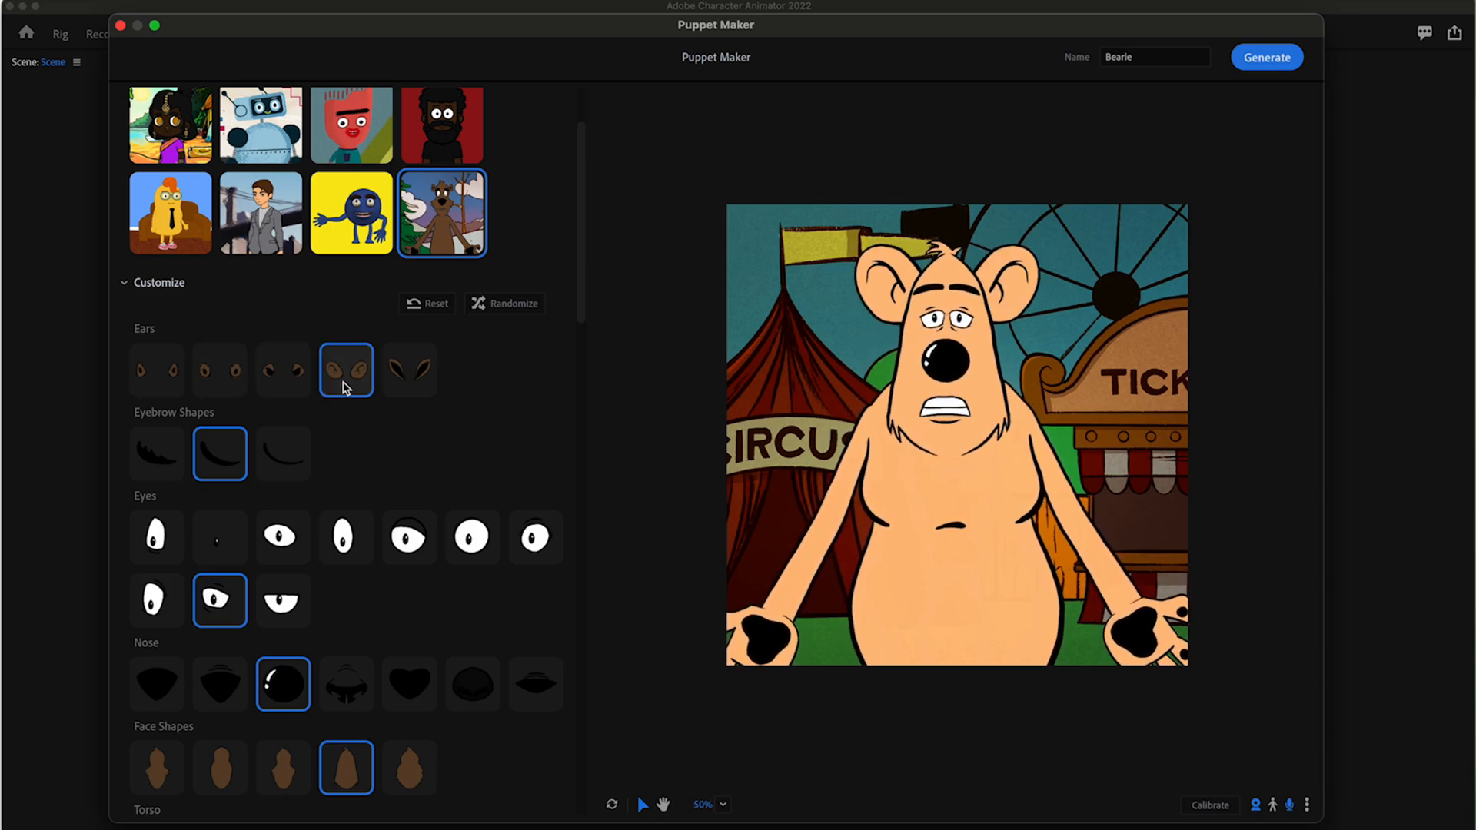
left_click(413, 376)
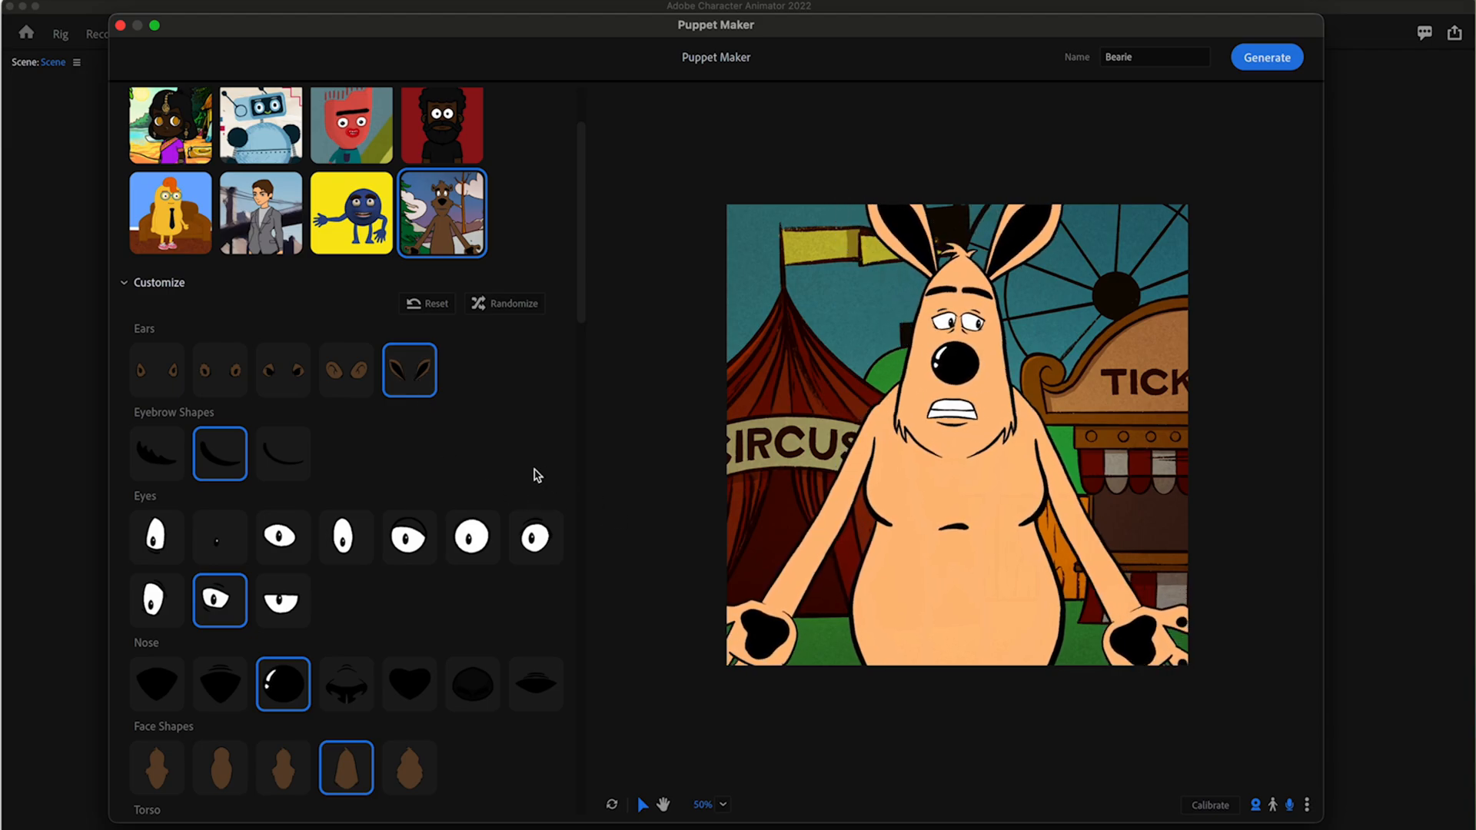
Step: Compare the eyebrow shapes and set the thin, third eyebrow shape on the puppet
left_click(160, 463)
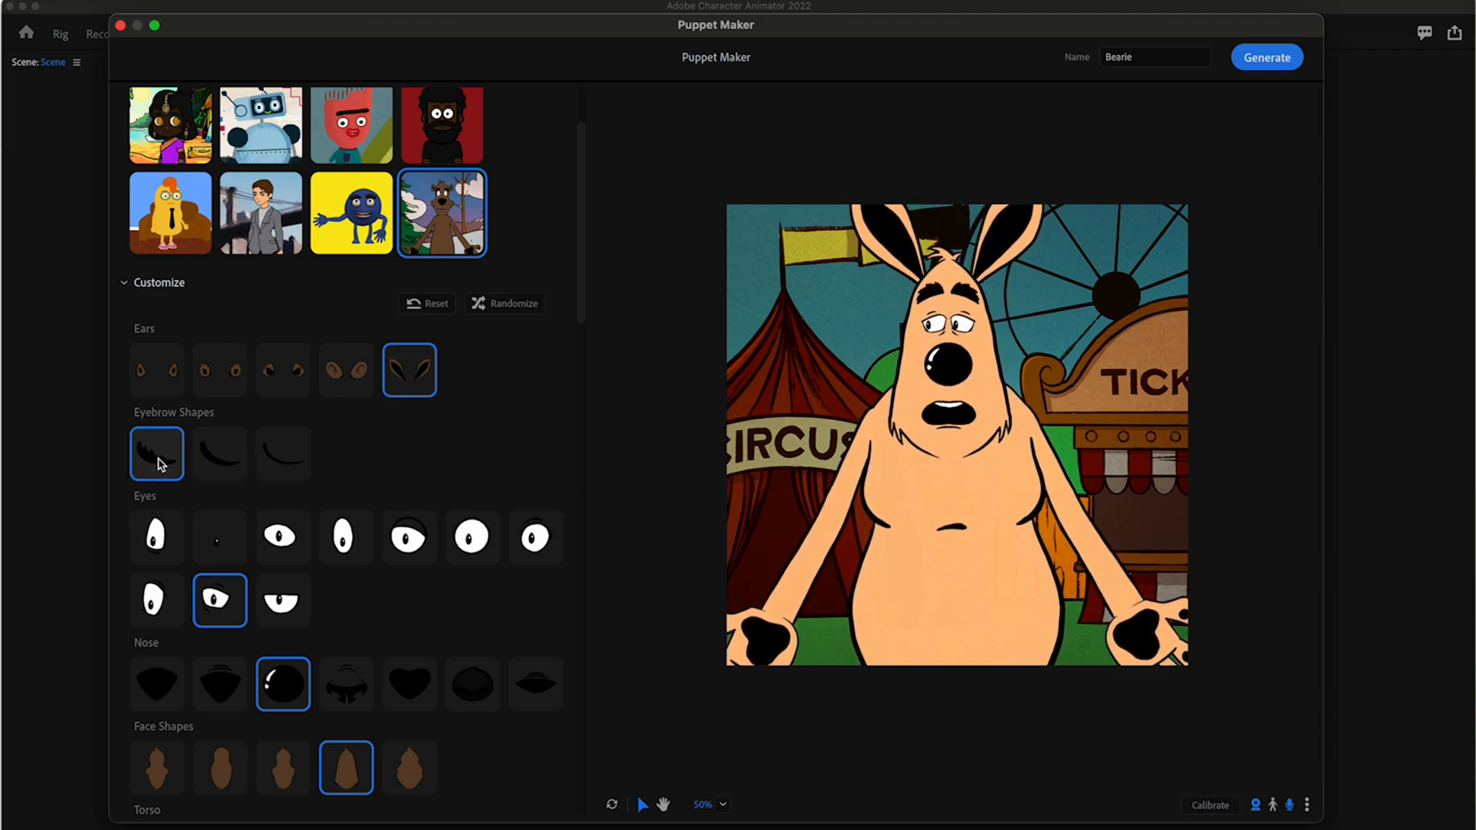
left_click(226, 462)
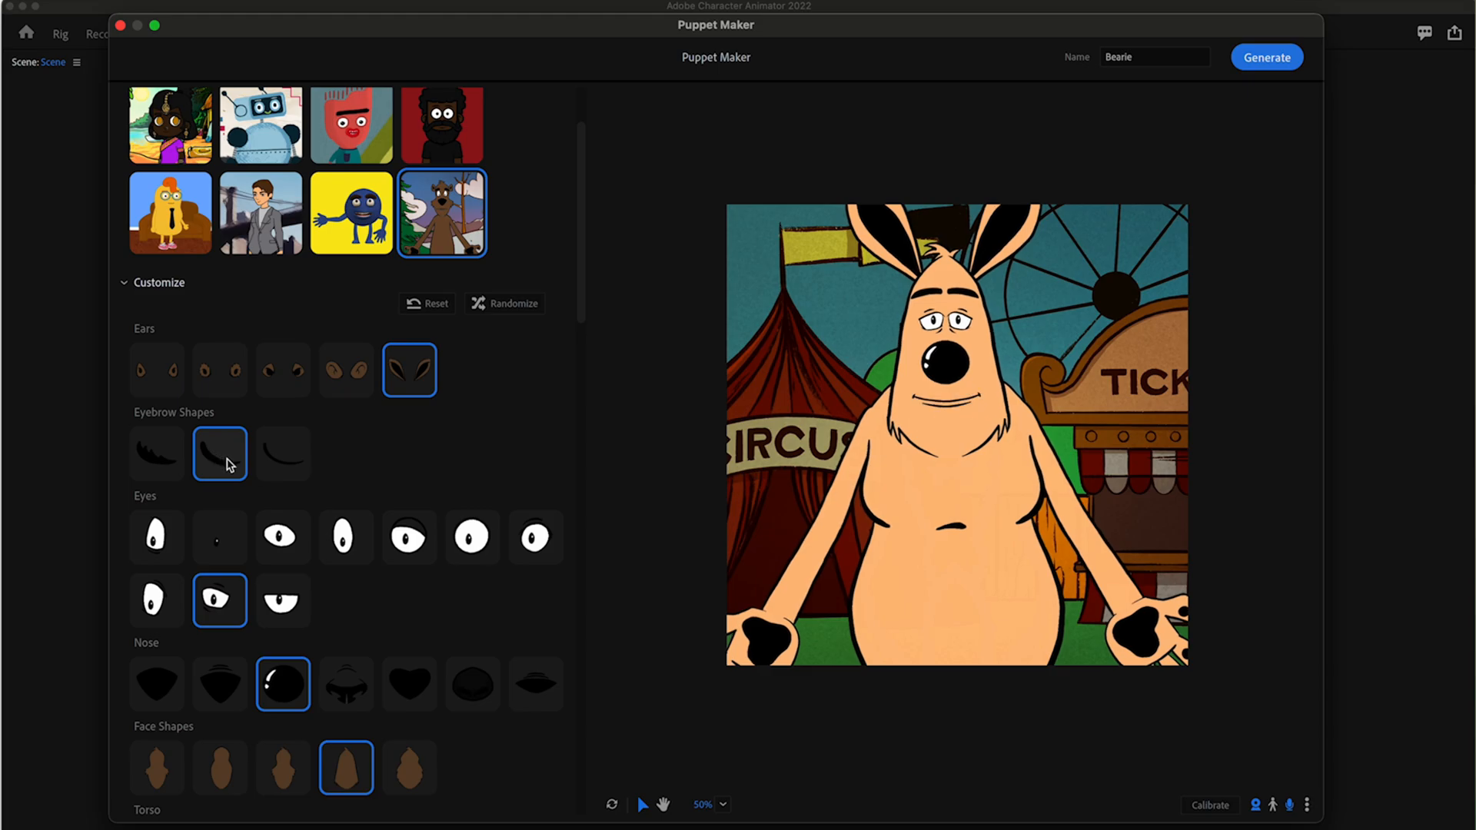
left_click(285, 460)
Step: Try several eye styles and settle on the first one, the tall oval eyes
scroll(286, 459, "down", 3)
left_click(221, 377)
left_click(294, 379)
left_click(343, 368)
left_click(157, 365)
scroll(417, 463, "up", 1)
Step: Try the different nose shapes and give the puppet the last one, the wide flat nose
scroll(417, 463, "down", 3)
left_click(157, 373)
left_click(223, 380)
left_click(286, 378)
left_click(358, 382)
left_click(409, 368)
left_click(536, 367)
Step: Preview the second and third face shapes and go back to the fourth one
left_click(221, 452)
left_click(283, 451)
left_click(344, 464)
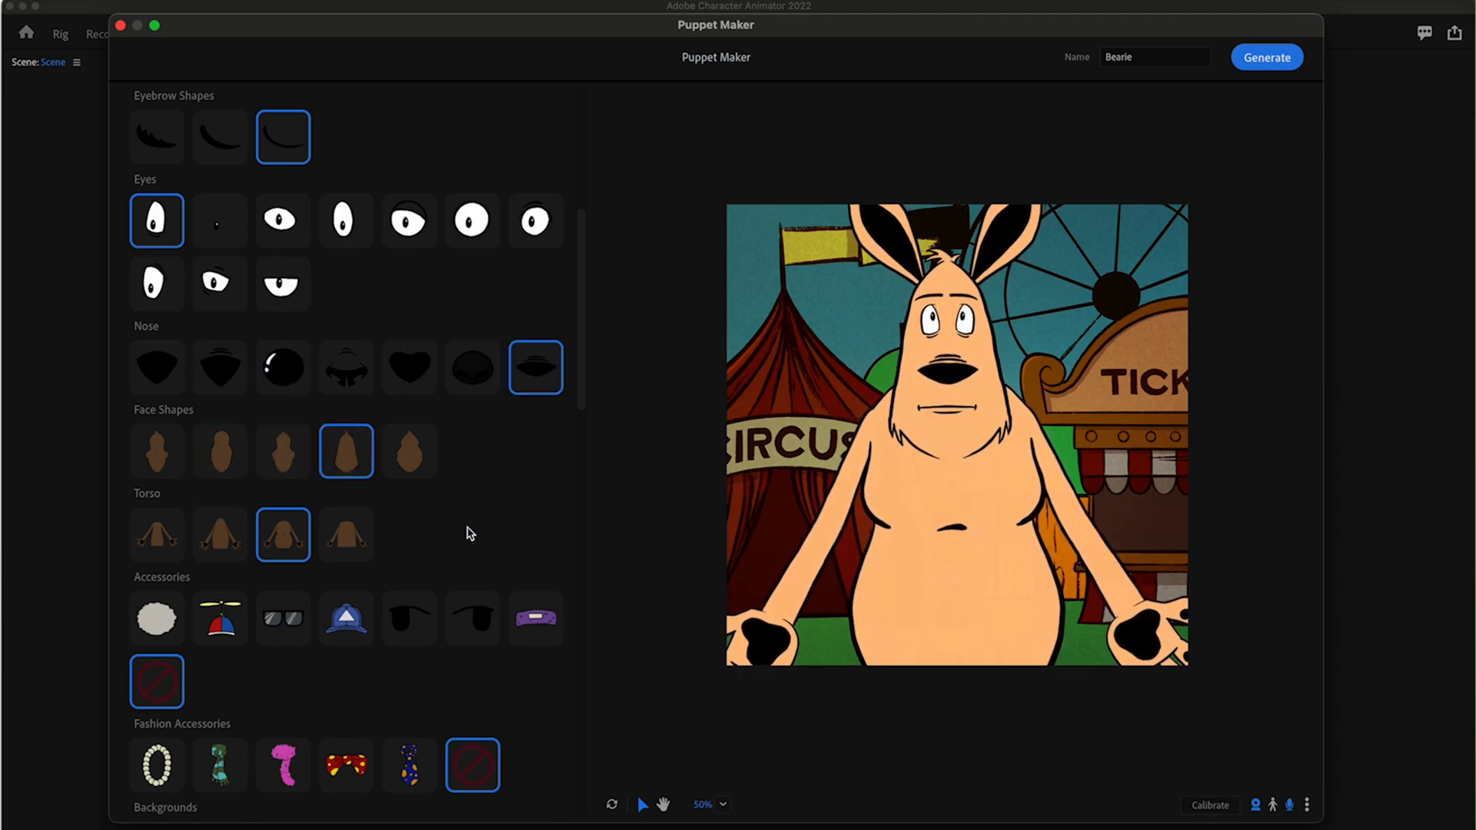
Step: Try the second torso shape and change the puppet's body to the slim first torso
scroll(467, 528, "up", 2)
scroll(467, 527, "down", 3)
scroll(467, 533, "down", 1)
left_click(220, 389)
left_click(162, 392)
scroll(451, 534, "up", 1)
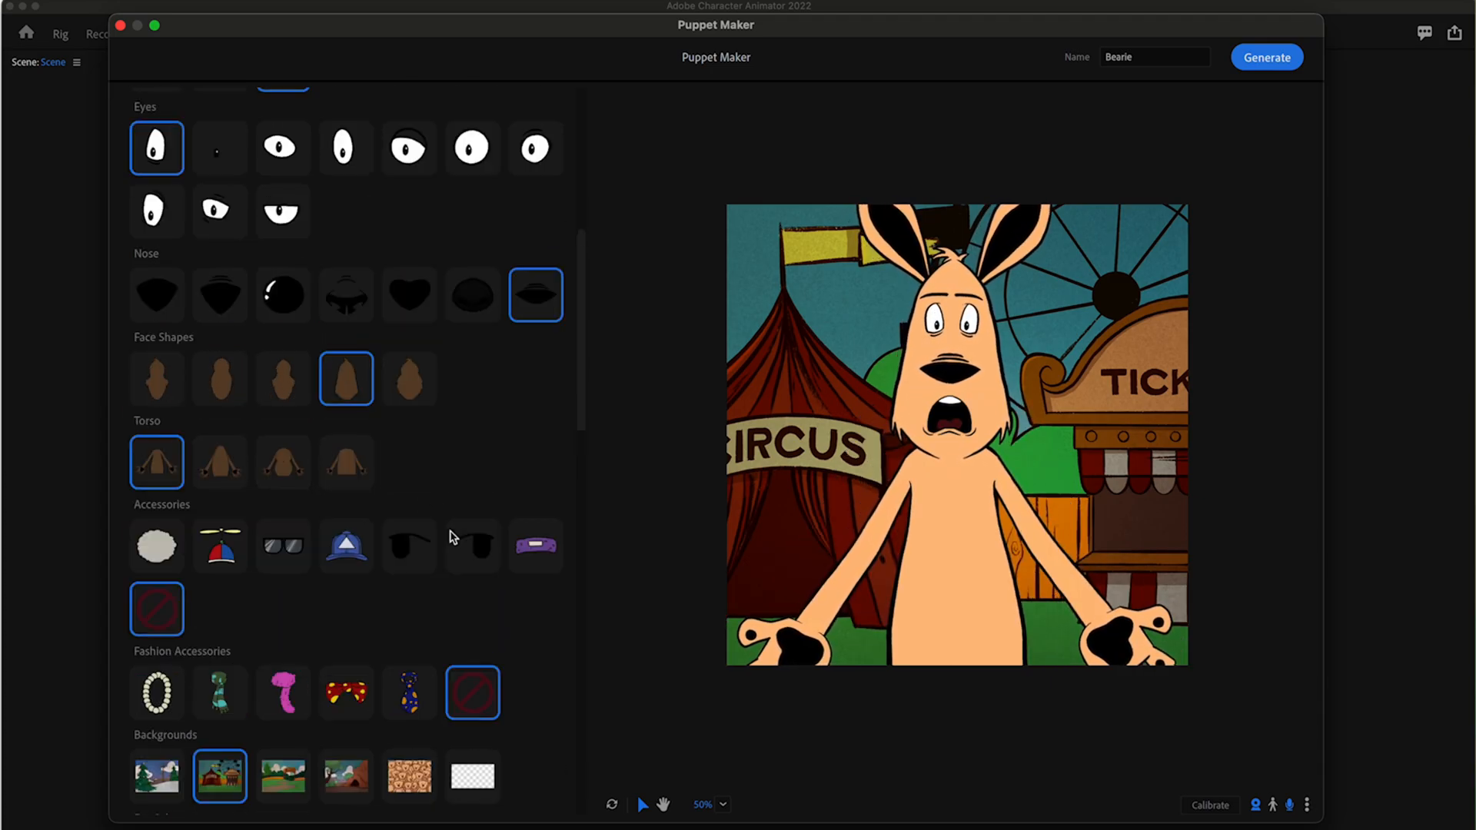
Step: Preview the curly wig, propeller hat, glasses and baseball cap, leaving the puppet without a head accessory
left_click_drag(583, 415, 577, 462)
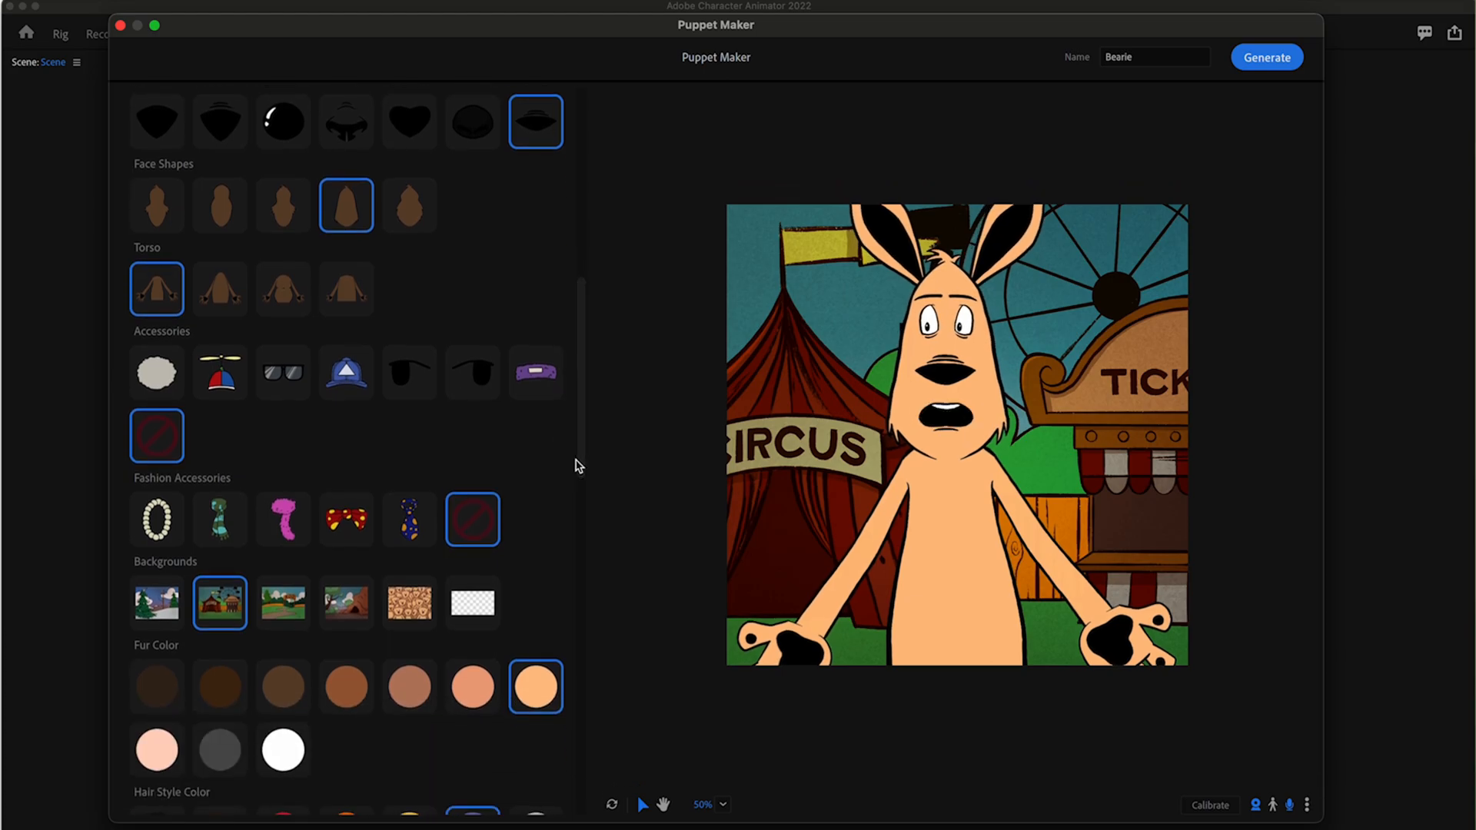
left_click(165, 382)
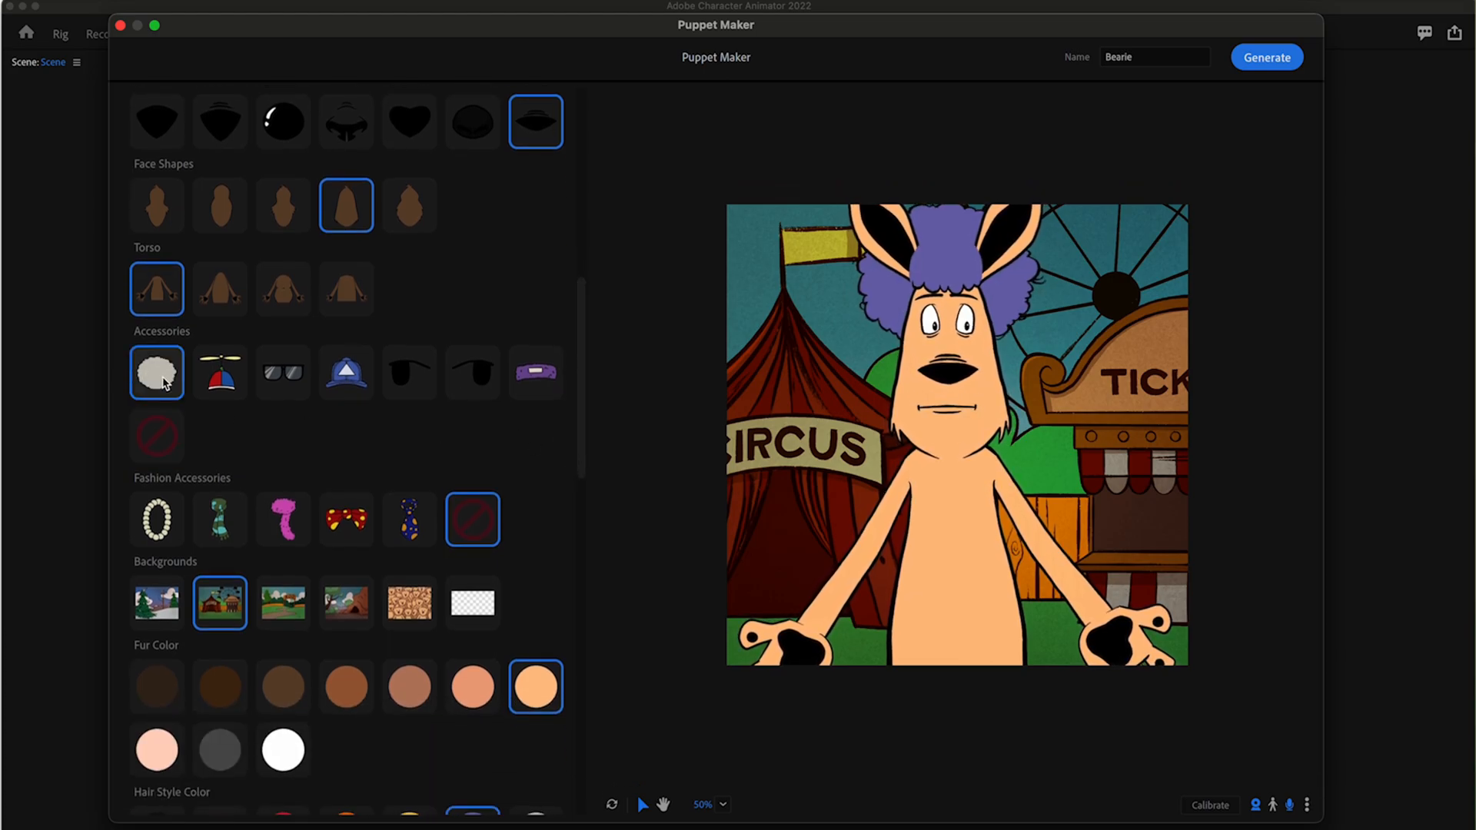
left_click(230, 388)
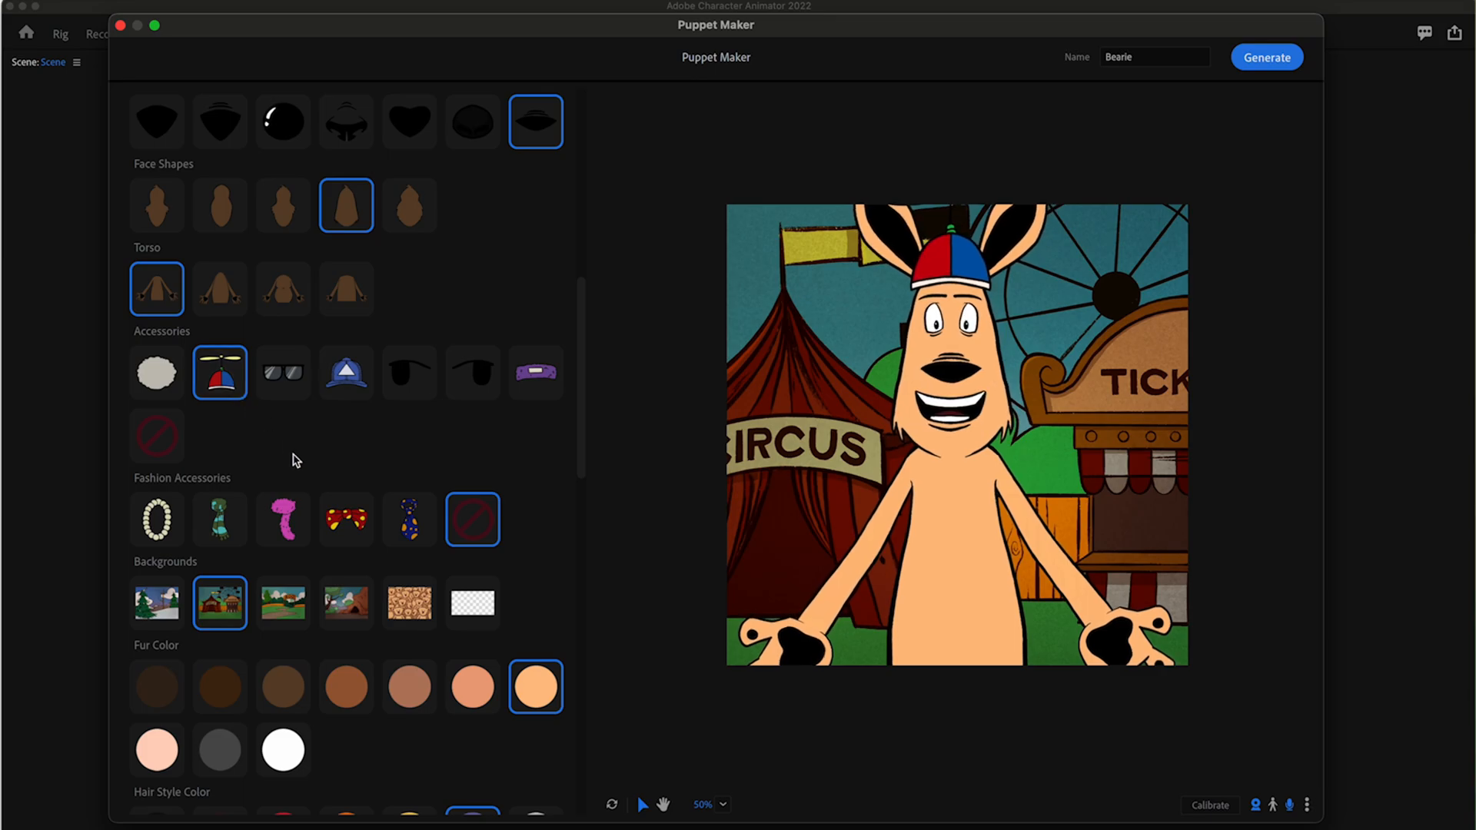
left_click(286, 381)
left_click(361, 390)
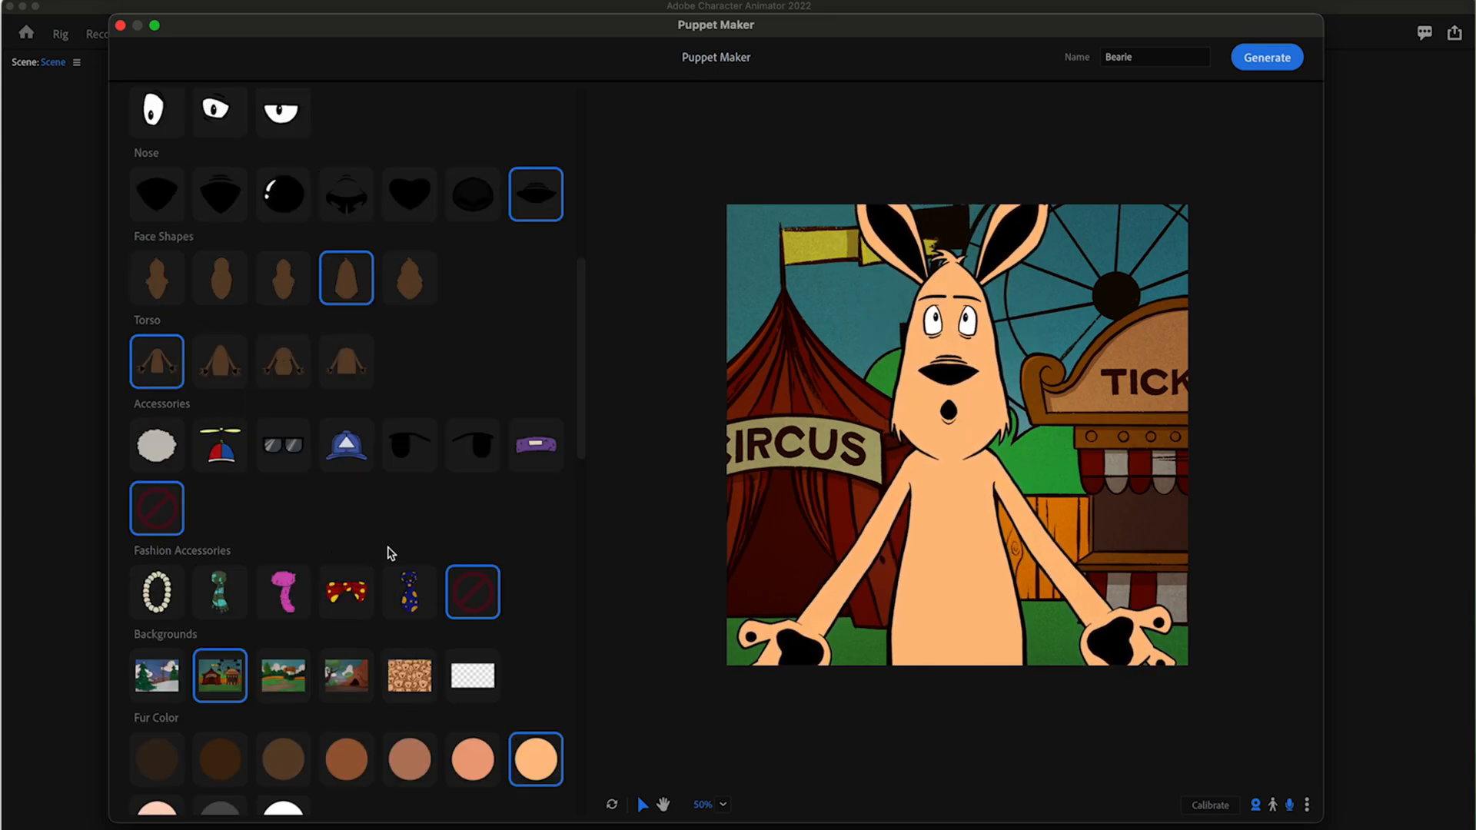
Step: Preview the necklace, scarf, pink boa, bow tie and necktie, and return to no fashion accessory
scroll(389, 550, "down", 3)
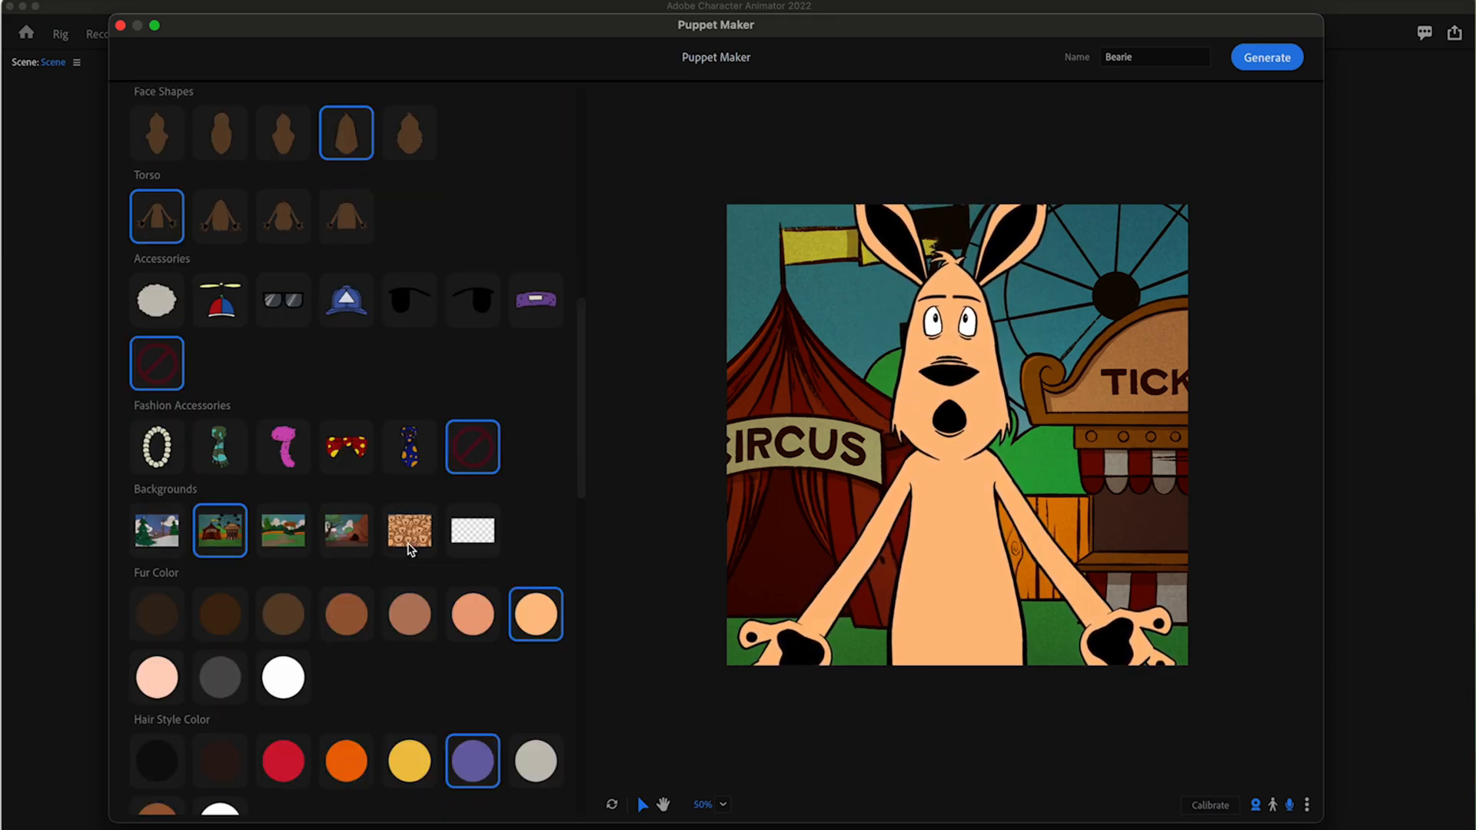
left_click(143, 454)
left_click(220, 450)
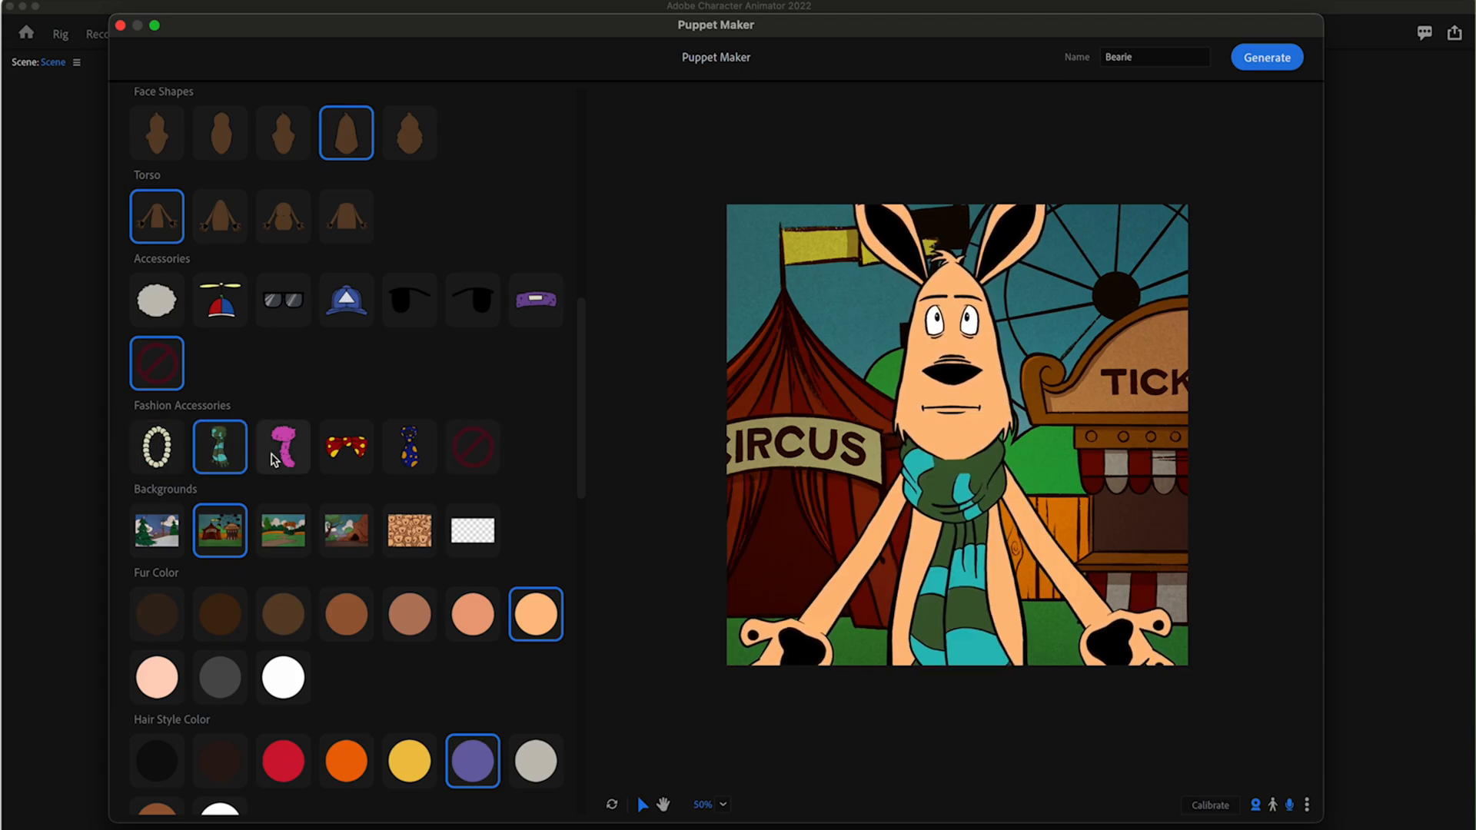
left_click(281, 444)
left_click(358, 456)
left_click(410, 450)
left_click(472, 450)
Step: Try the snowy, zoo and other outdoor backgrounds and set the teddy bear pattern as the background
scroll(515, 541, "down", 2)
scroll(511, 543, "up", 6)
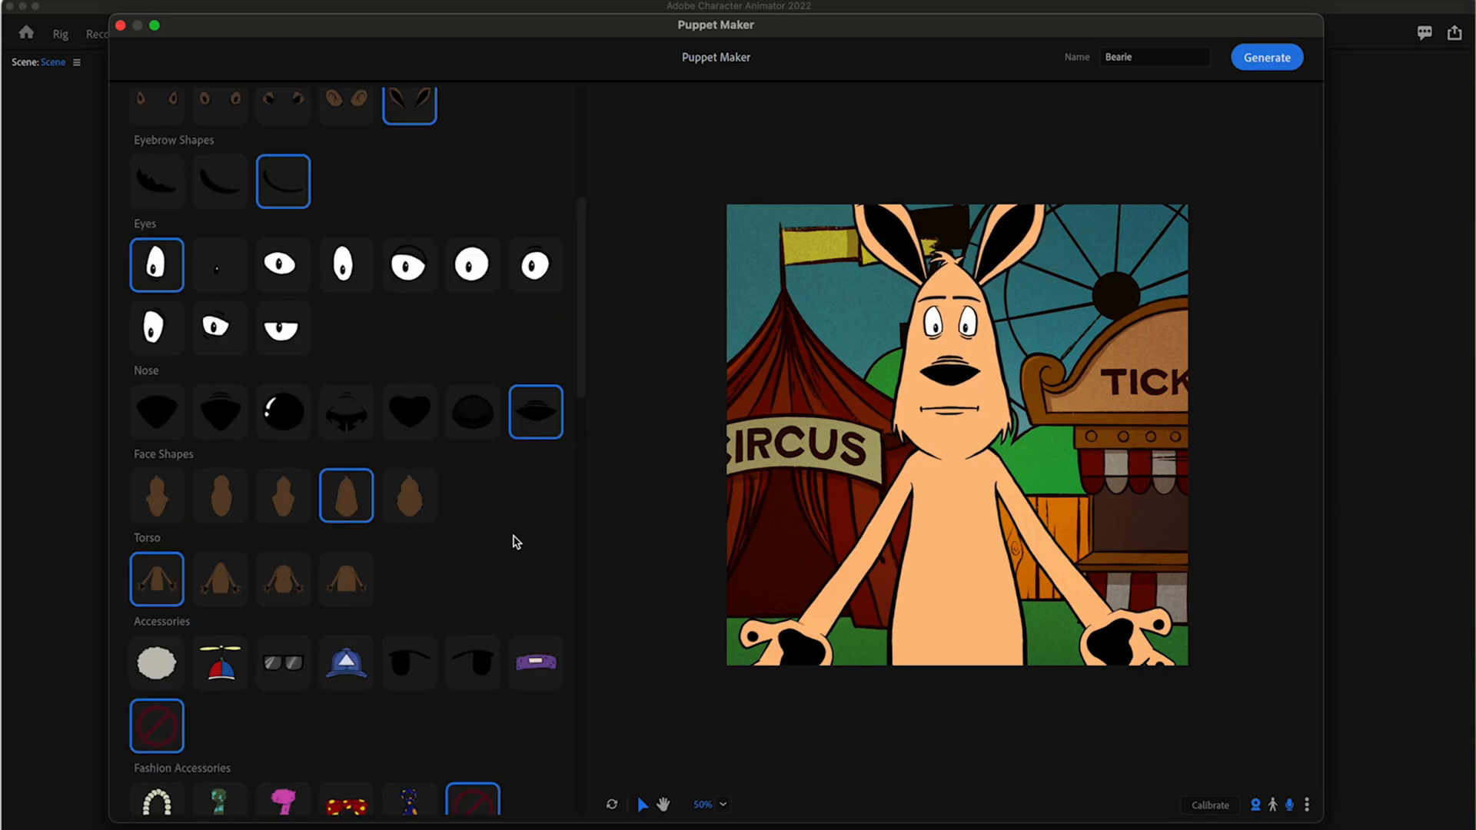
left_click_drag(579, 372, 580, 508)
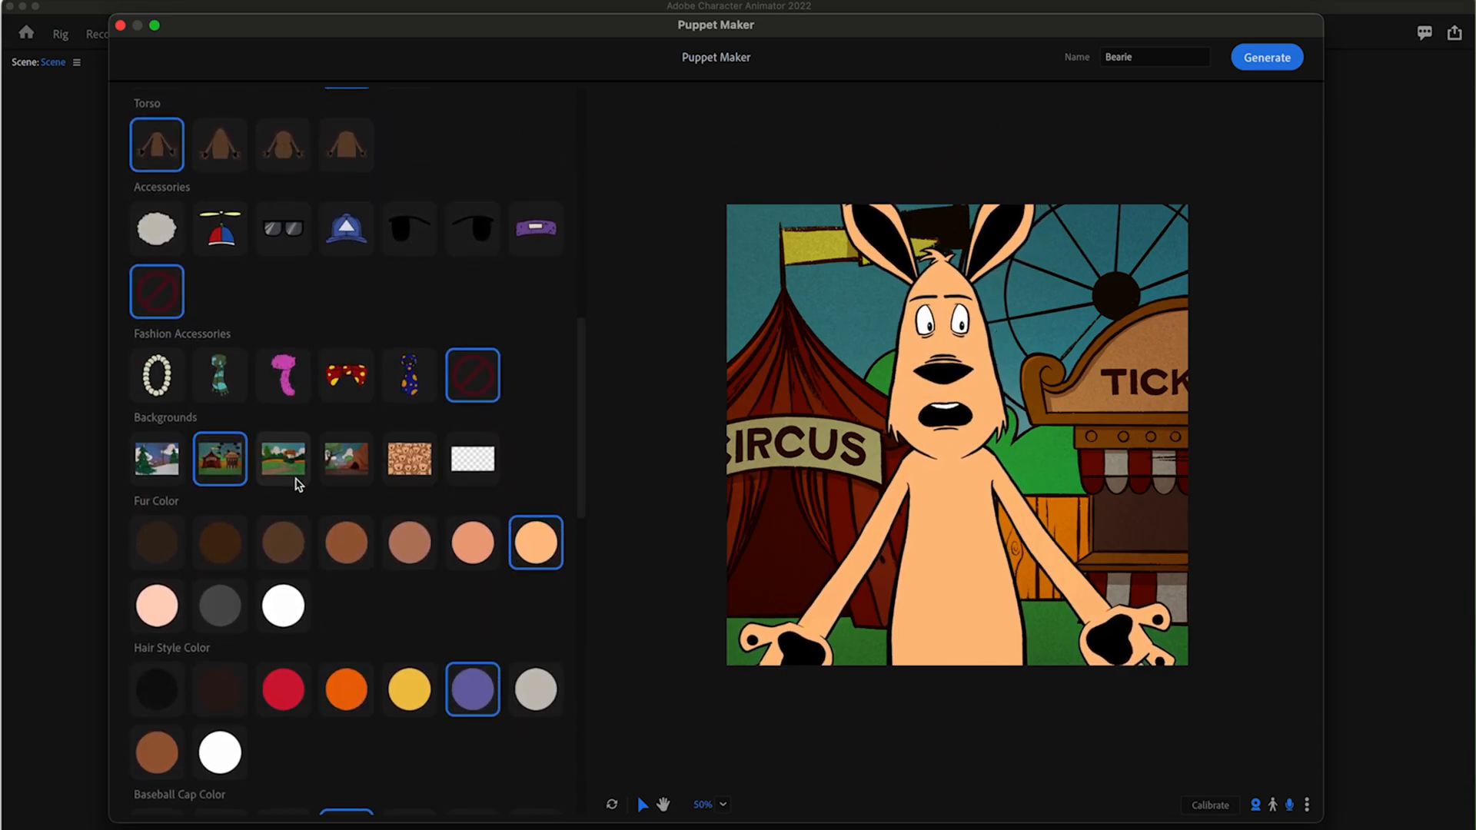
left_click(163, 472)
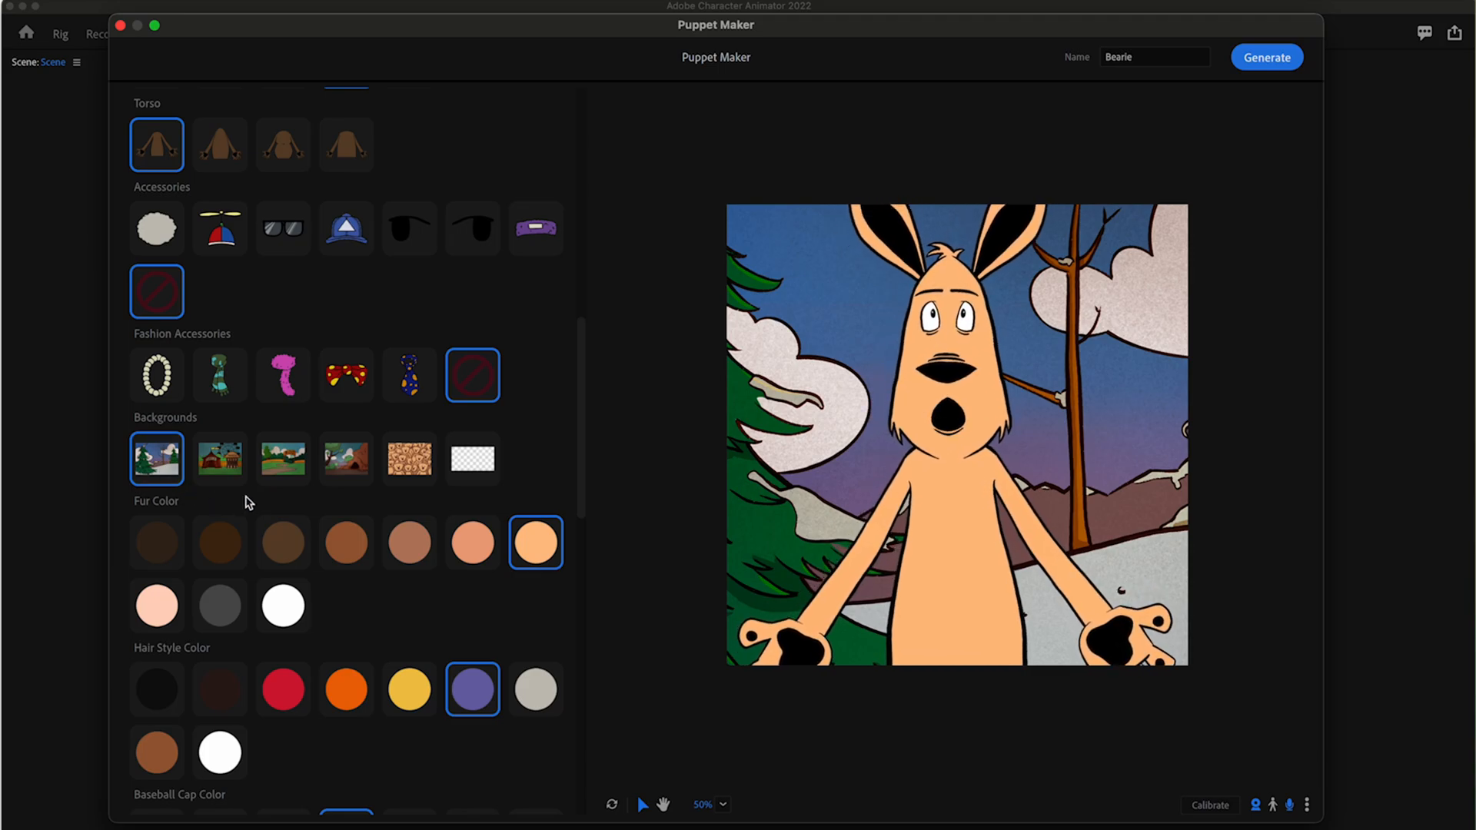
left_click(290, 474)
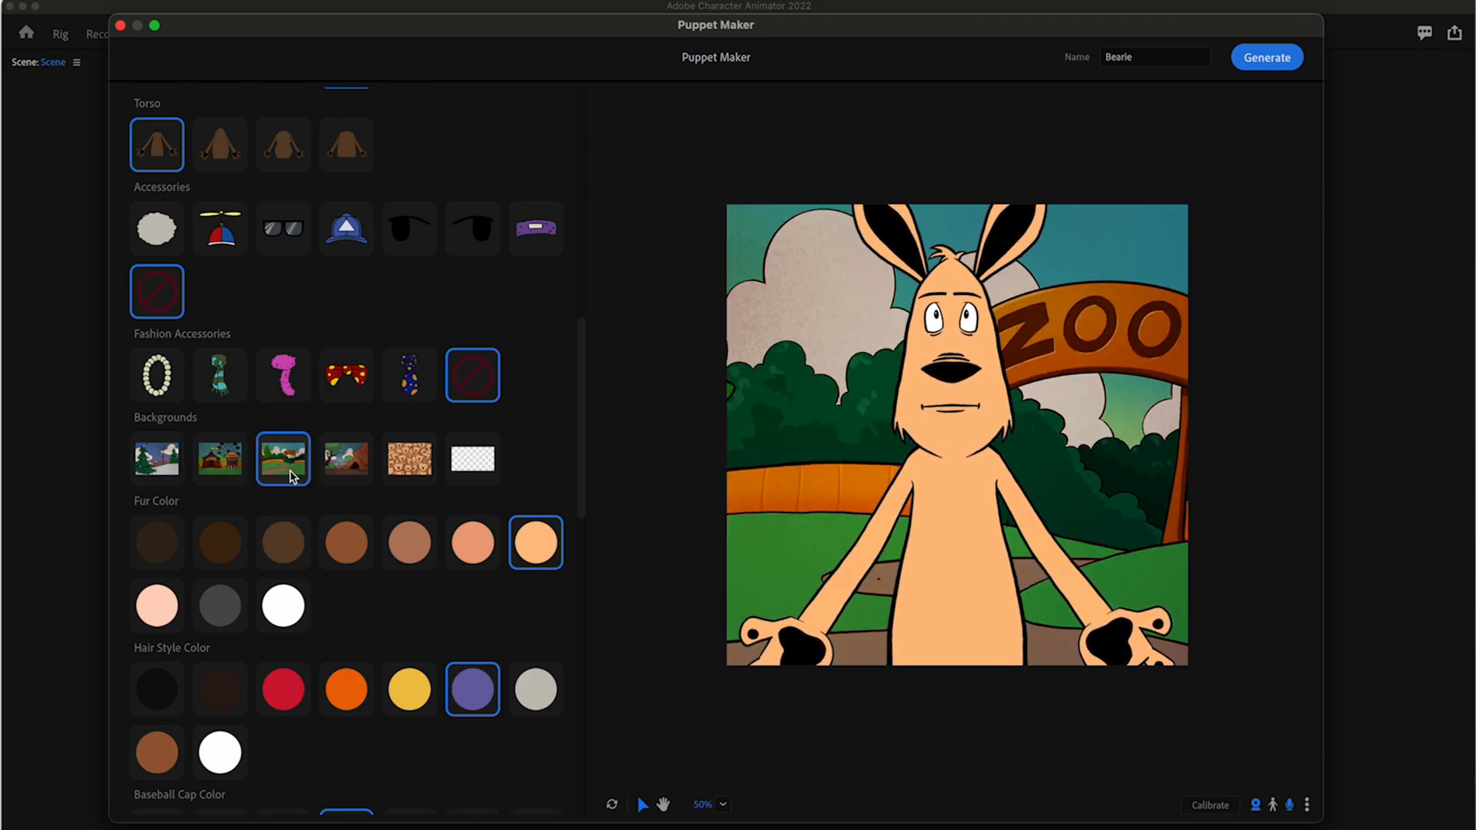
left_click(346, 471)
left_click(422, 477)
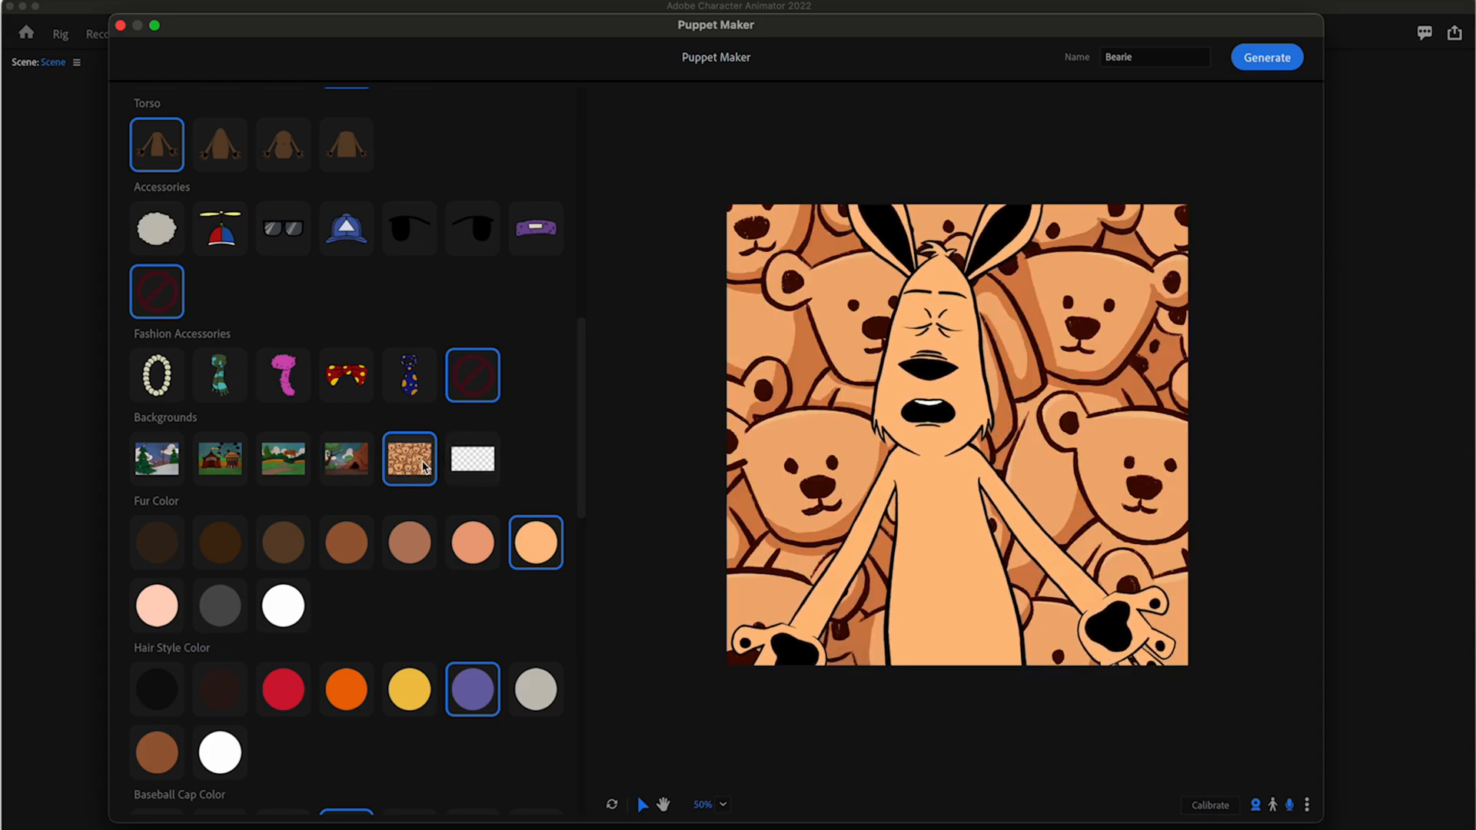
Step: Try several brown and gray fur colors and set the fur to the pale pink swatch
left_click_drag(583, 422, 580, 472)
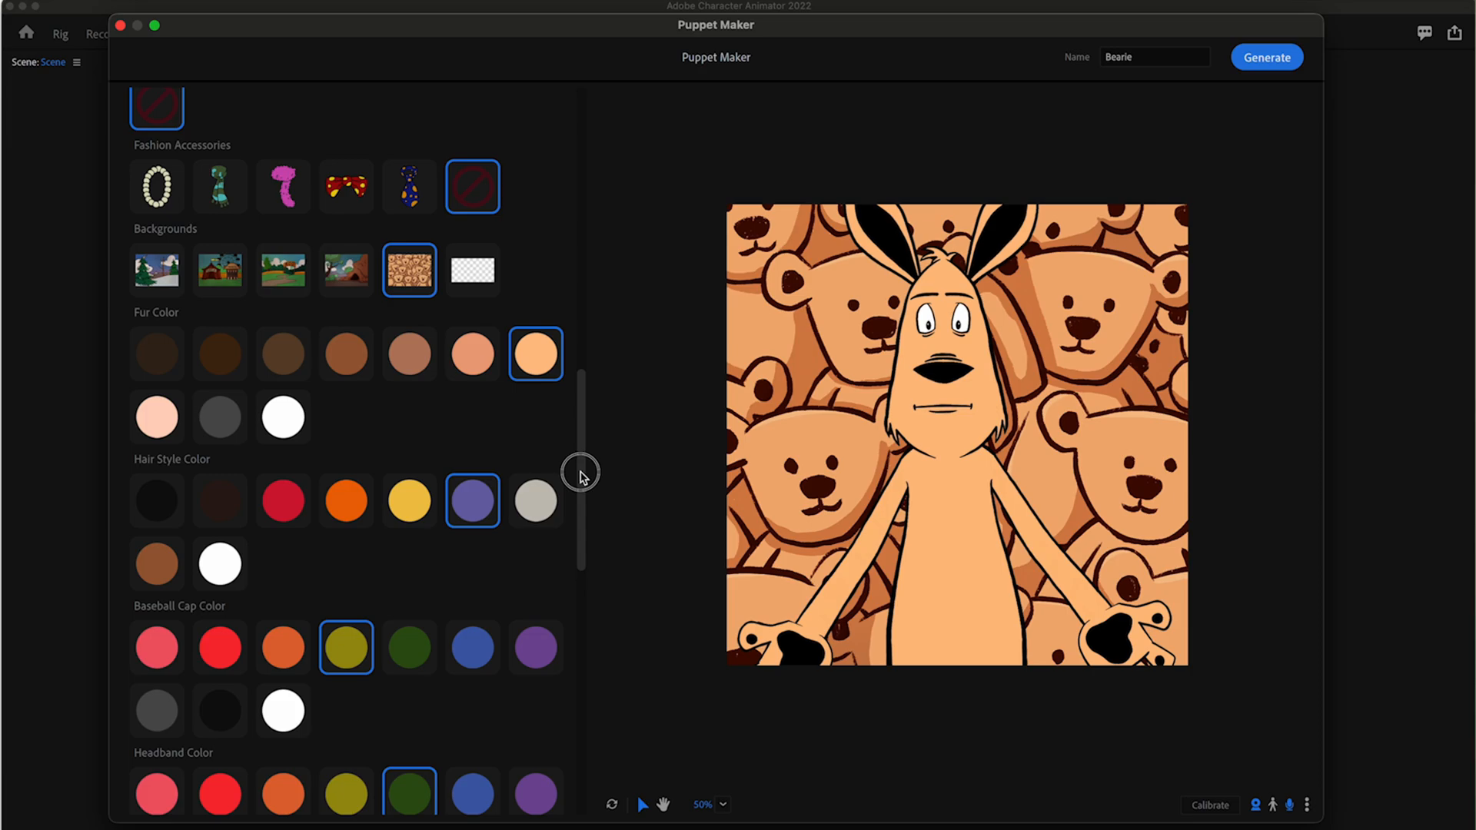
left_click(166, 352)
left_click(228, 361)
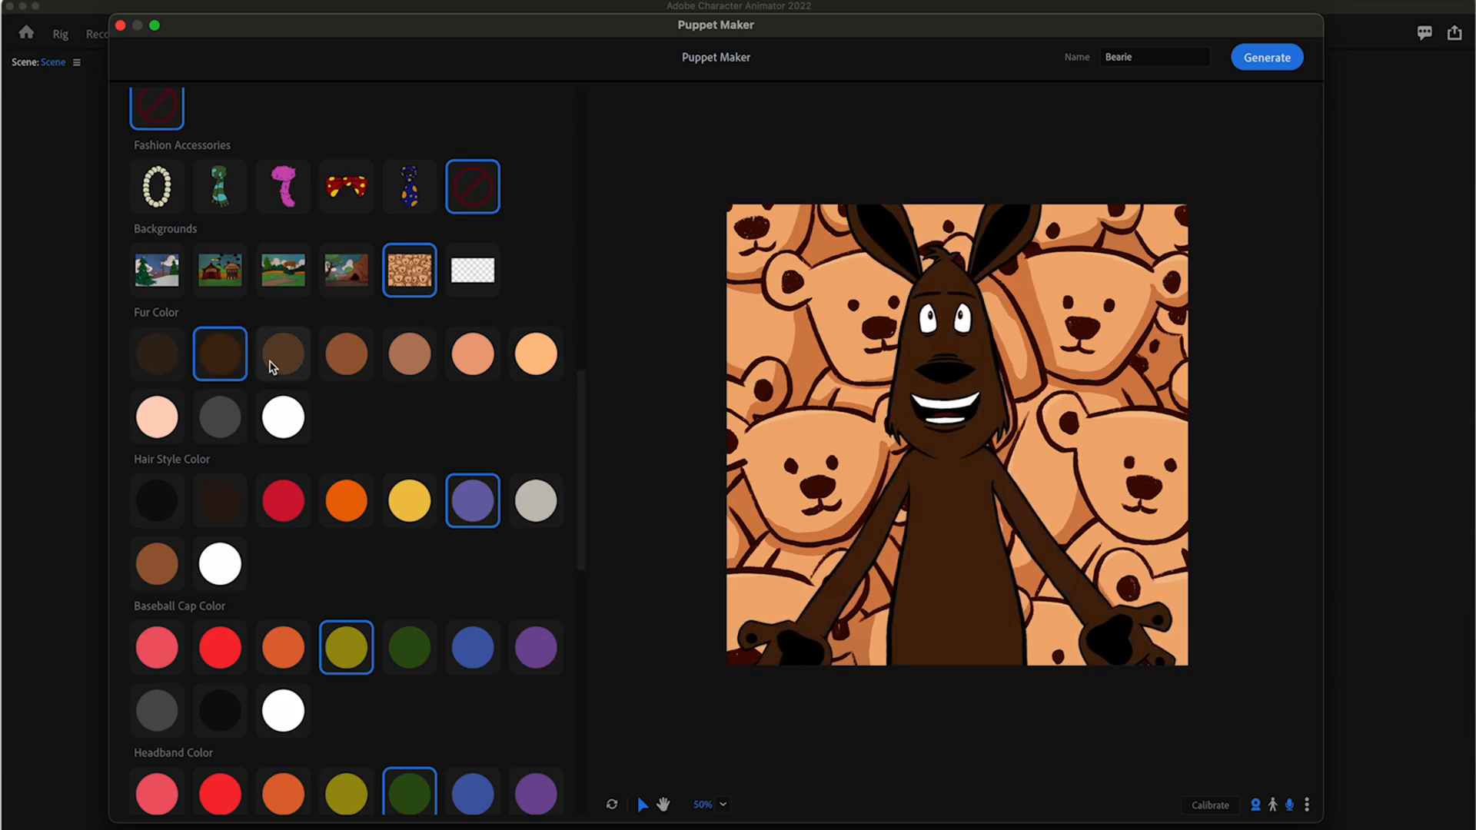
left_click(339, 369)
left_click(225, 420)
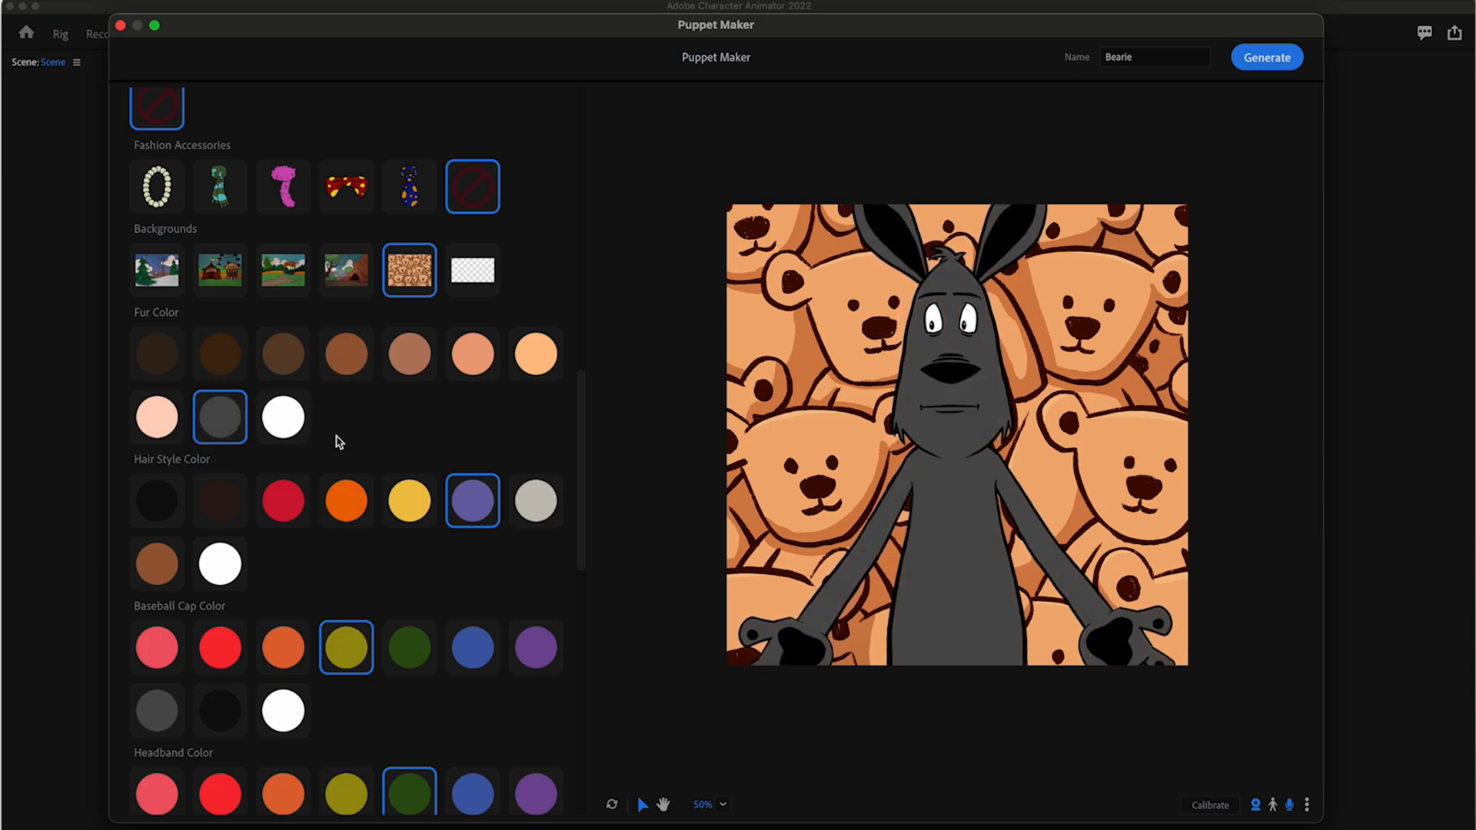
left_click(225, 375)
left_click(159, 423)
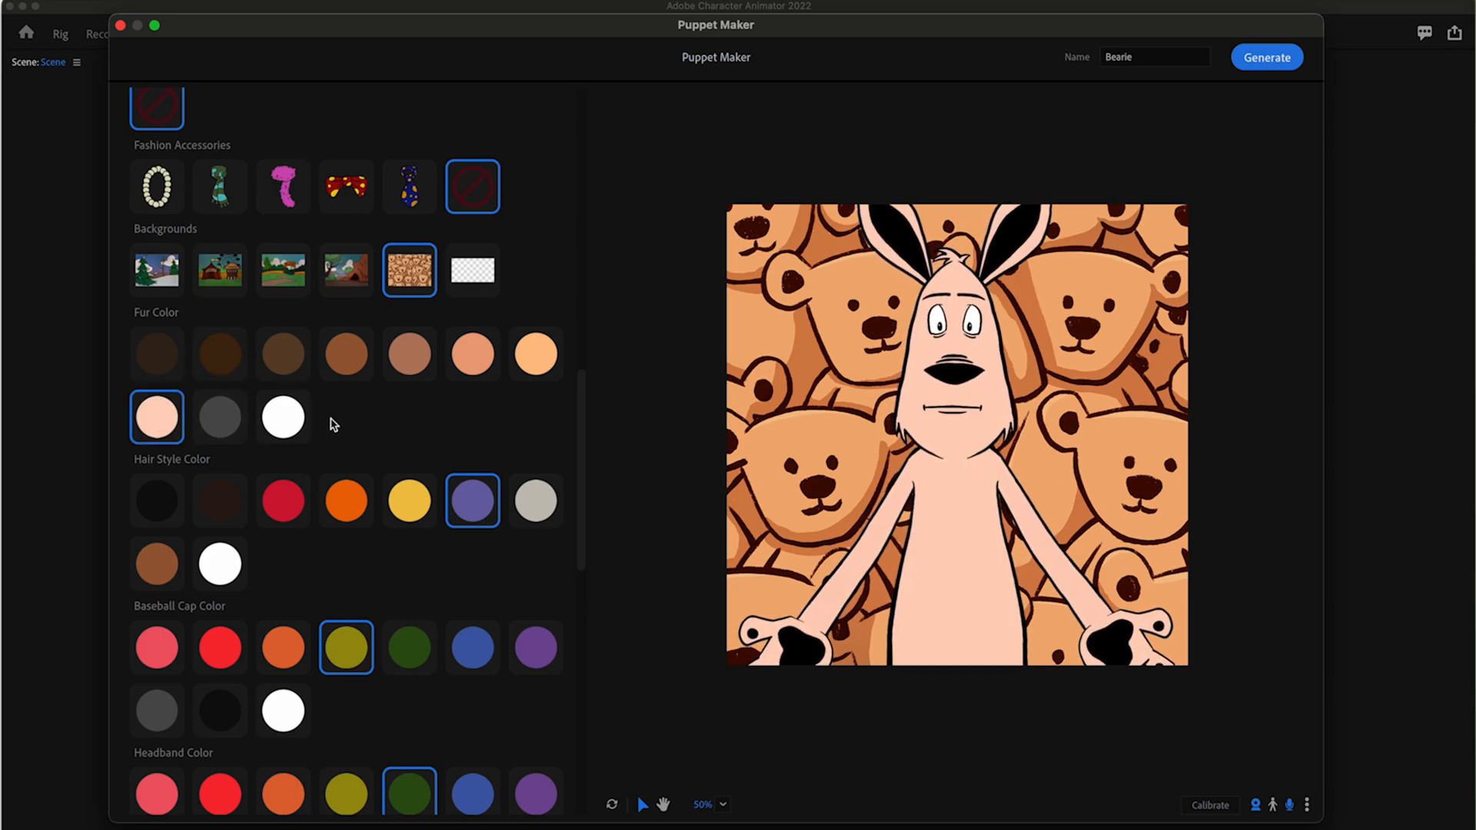
Step: Put the baseball cap accessory on the puppet
scroll(333, 424, "up", 2)
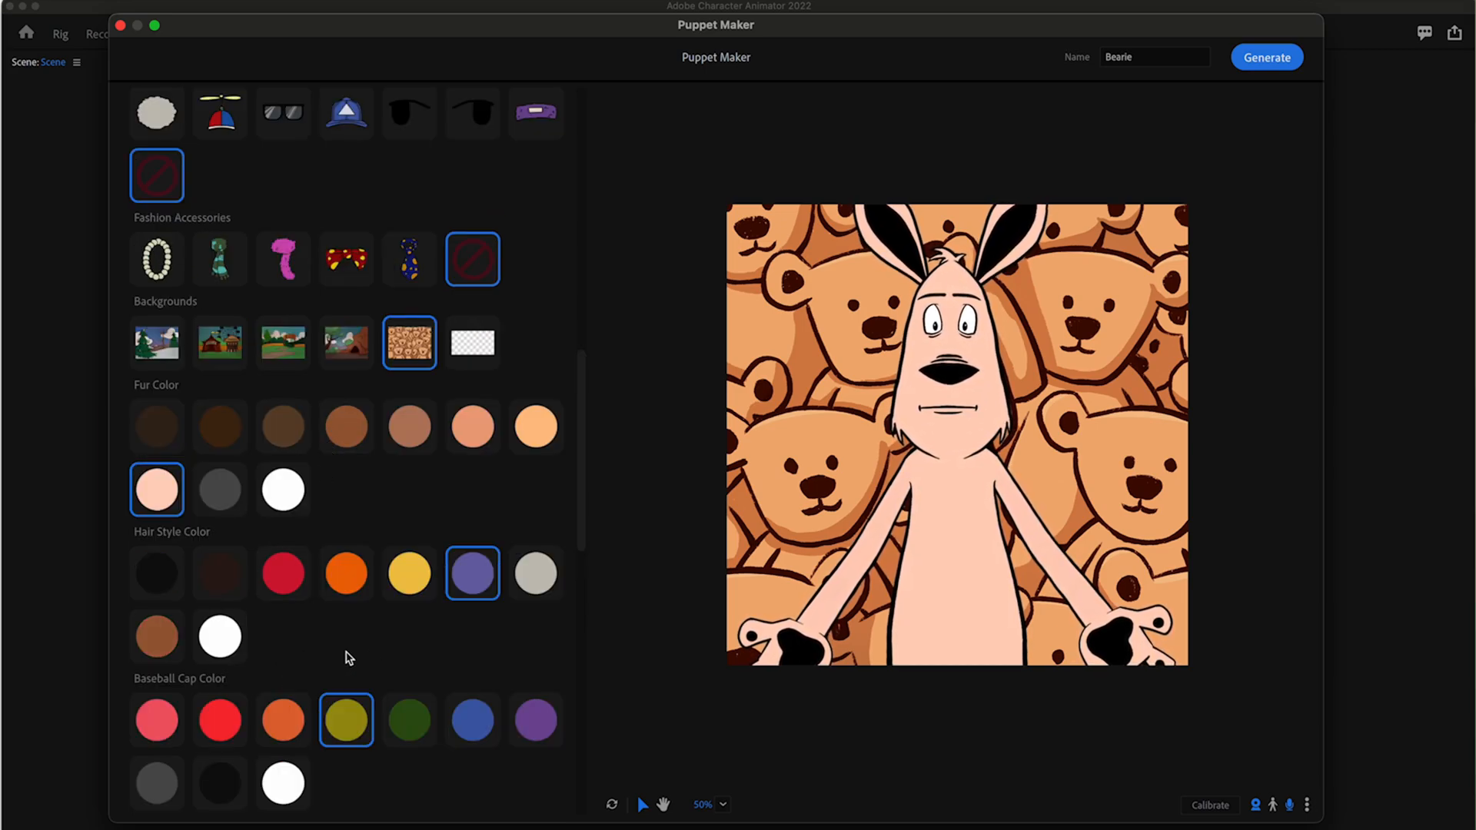
scroll(514, 623, "down", 4)
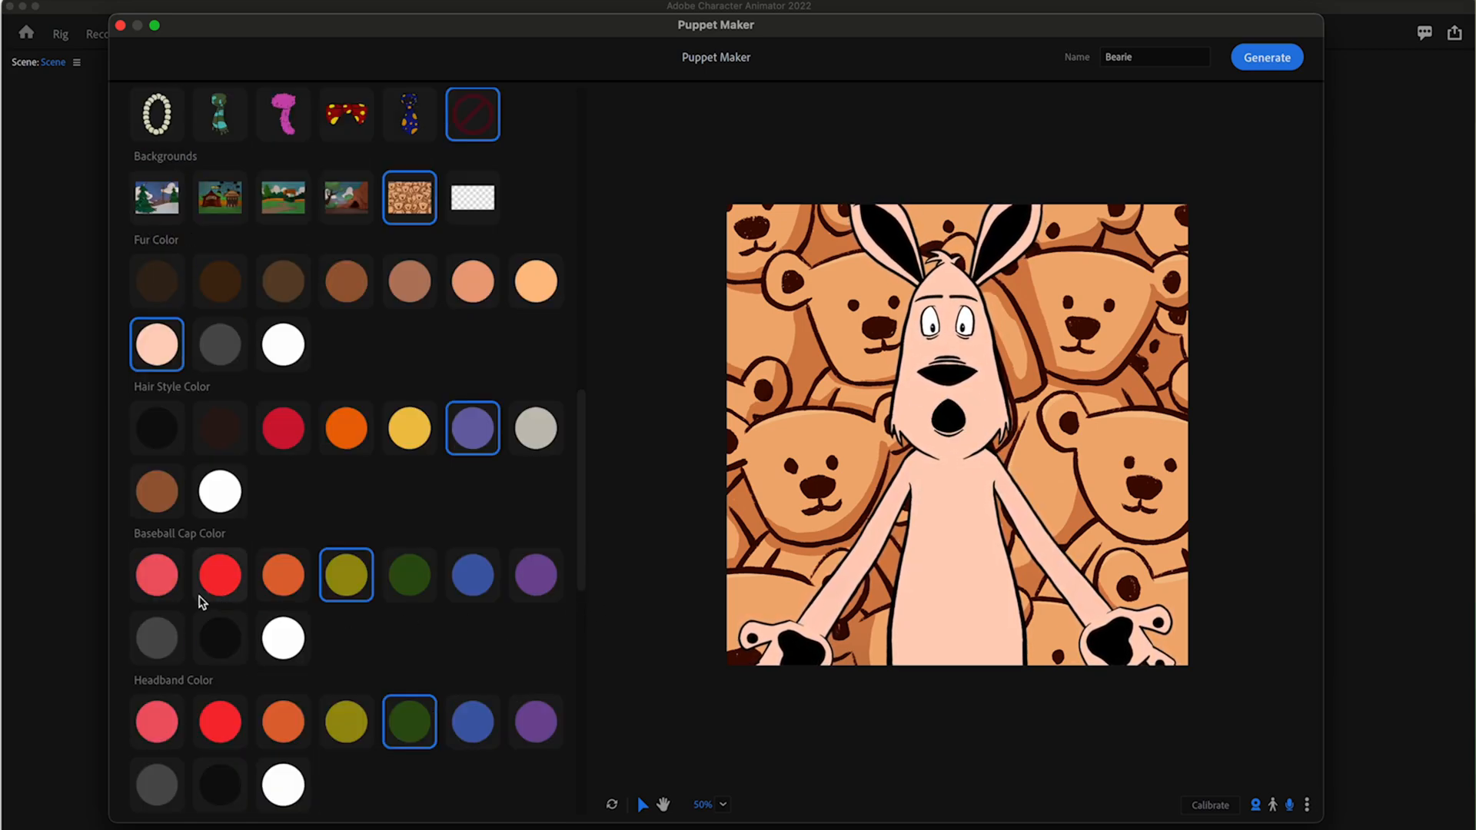
scroll(371, 531, "up", 8)
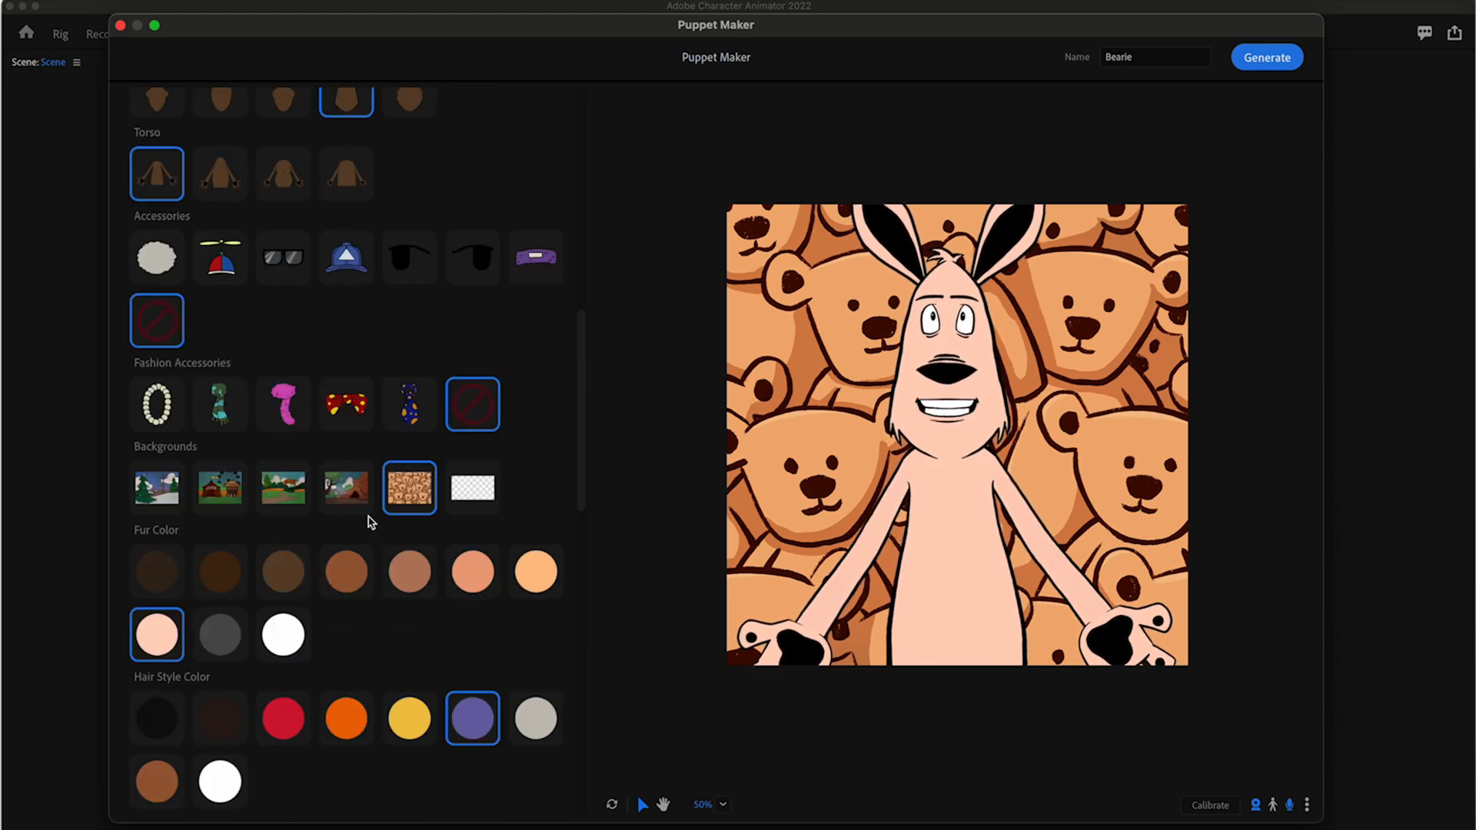
left_click(346, 262)
Step: Preview the pink, red and orange baseball cap colors and go back to olive
scroll(496, 622, "up", 12)
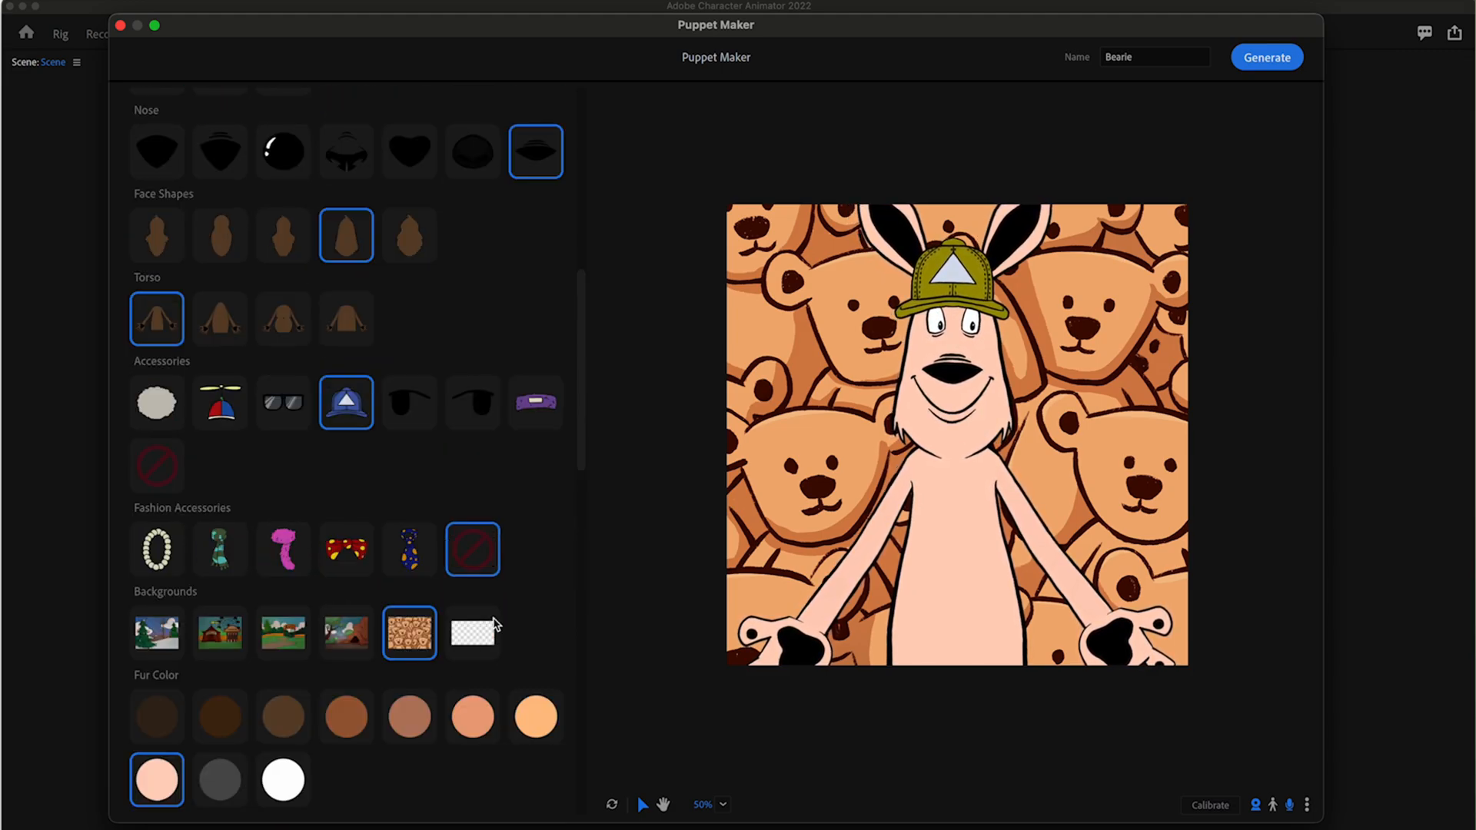
scroll(496, 624, "down", 20)
scroll(496, 624, "up", 2)
scroll(496, 624, "down", 2)
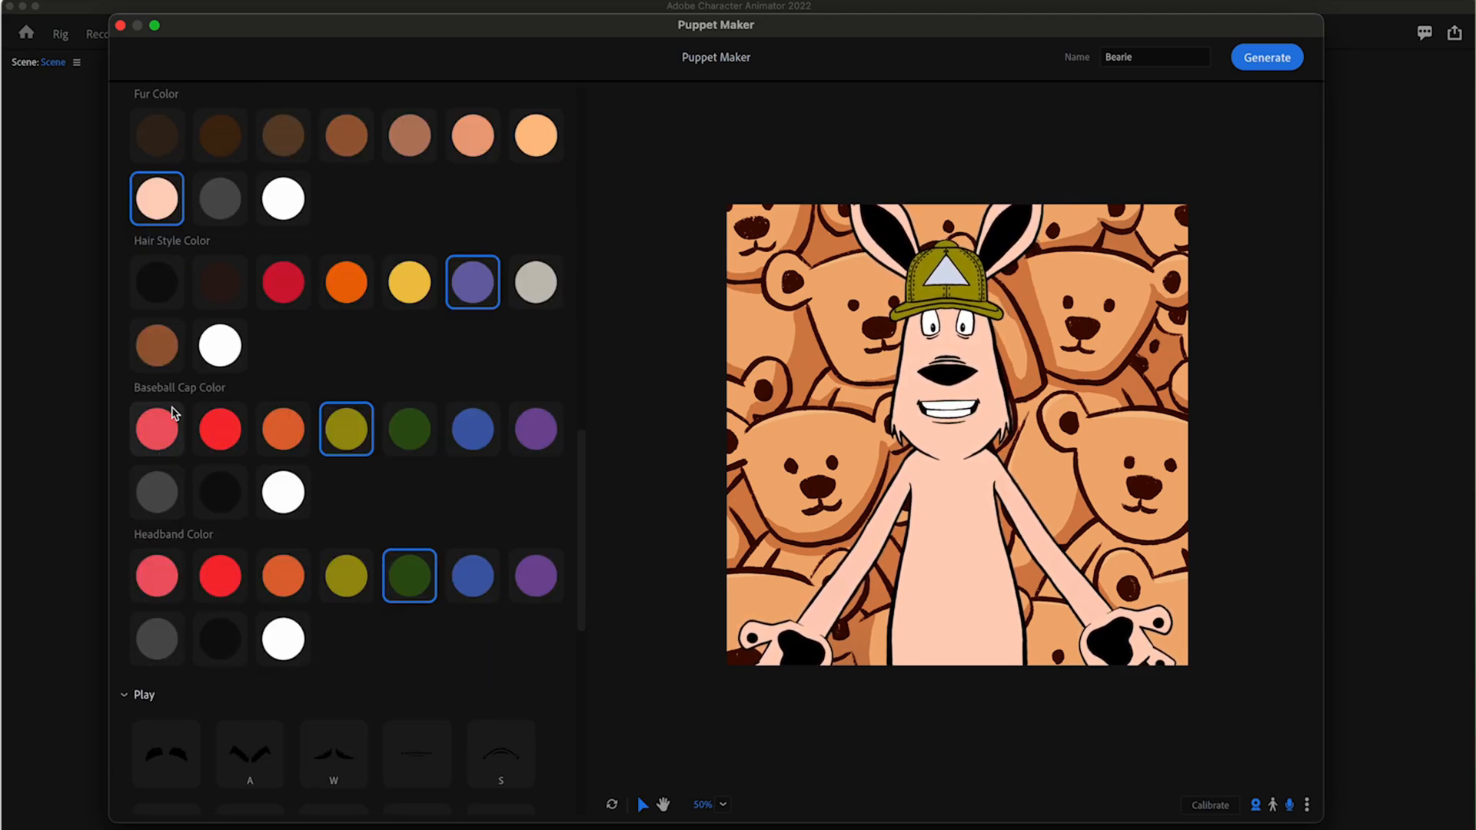
left_click(164, 433)
left_click(223, 437)
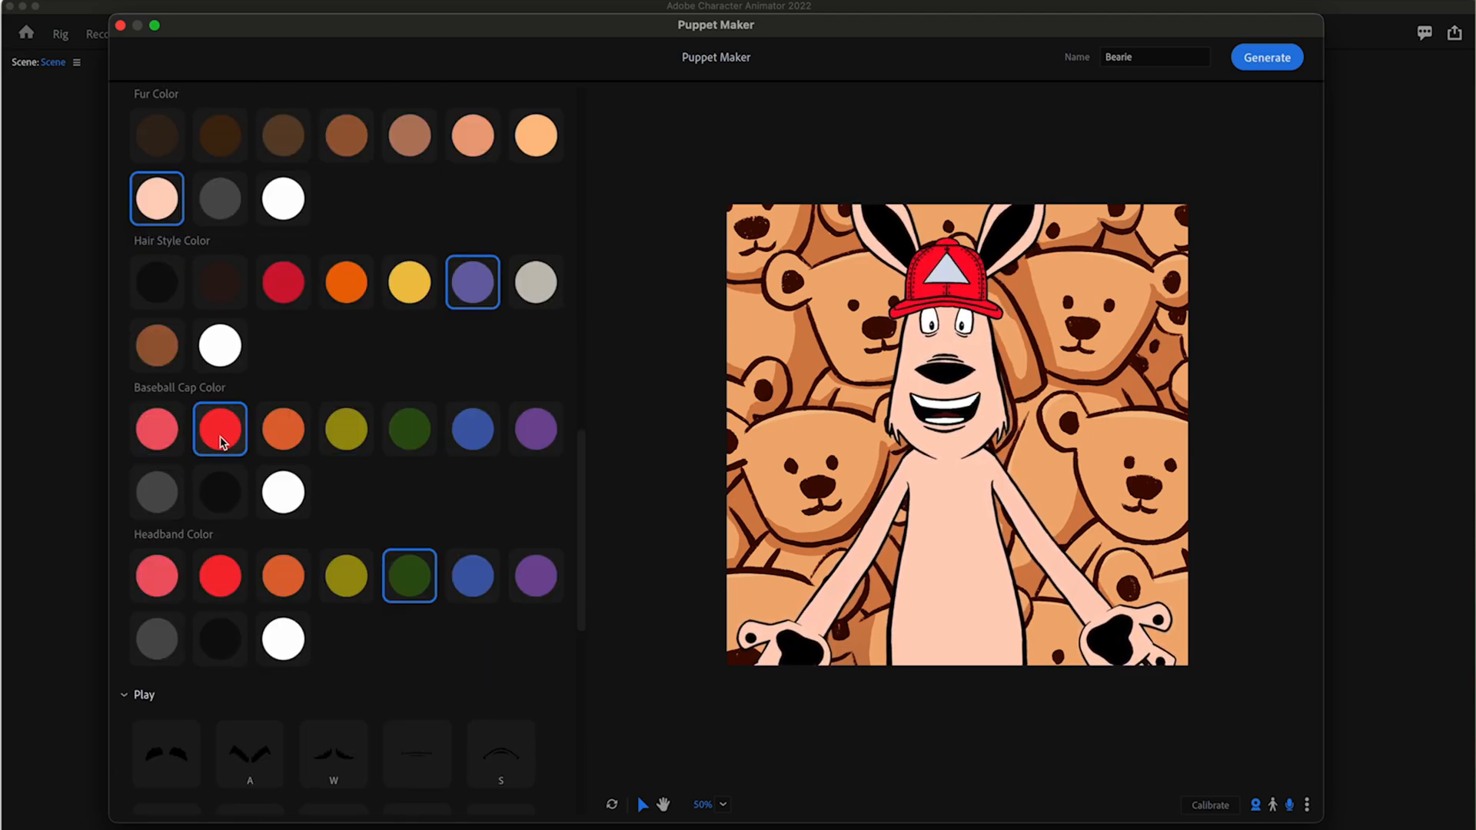
left_click(281, 446)
left_click(350, 446)
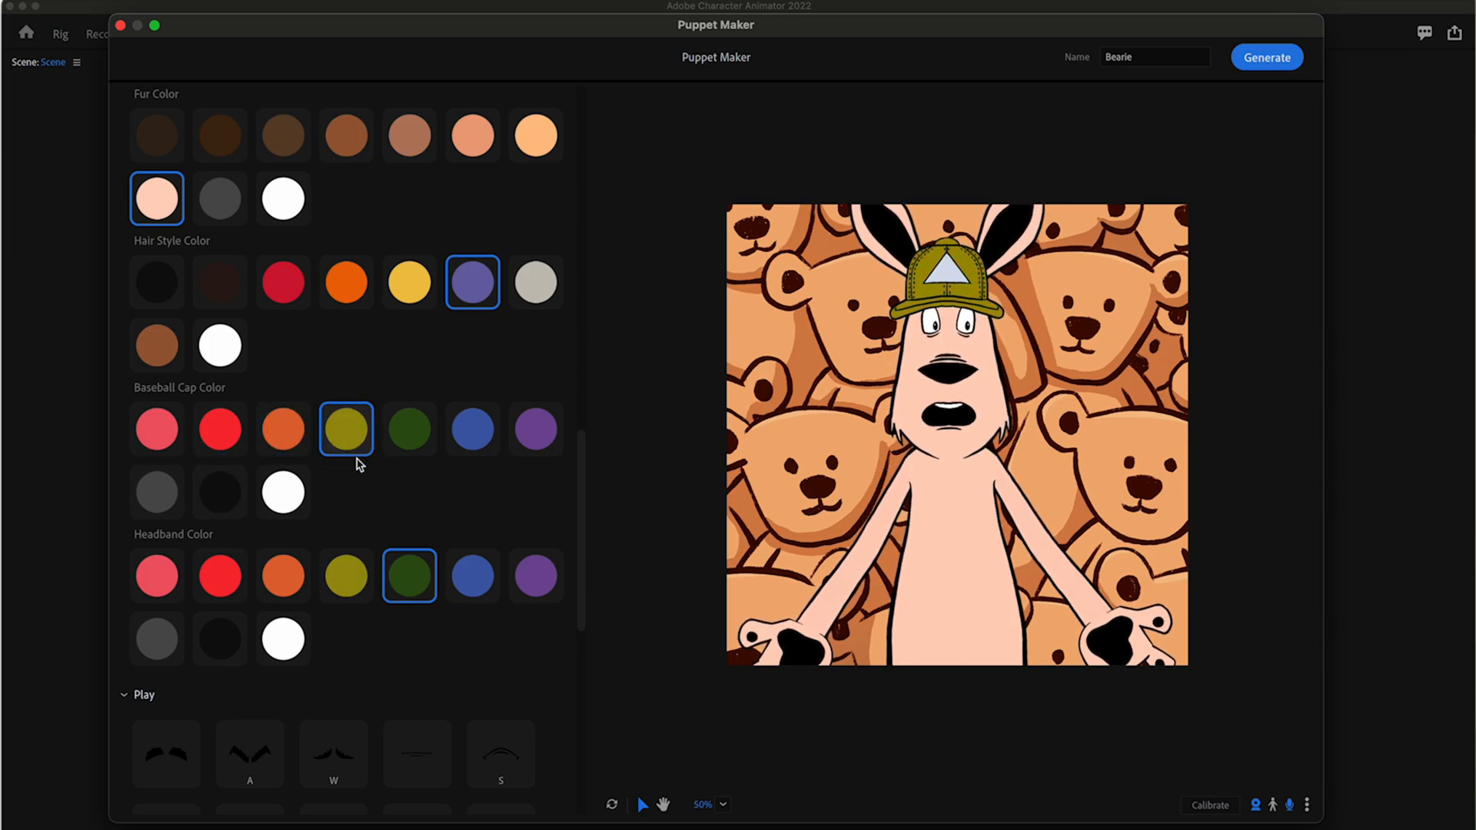
Step: Try the black and dark gray baseball cap colors and set the cap to blue
left_click(231, 501)
left_click(159, 496)
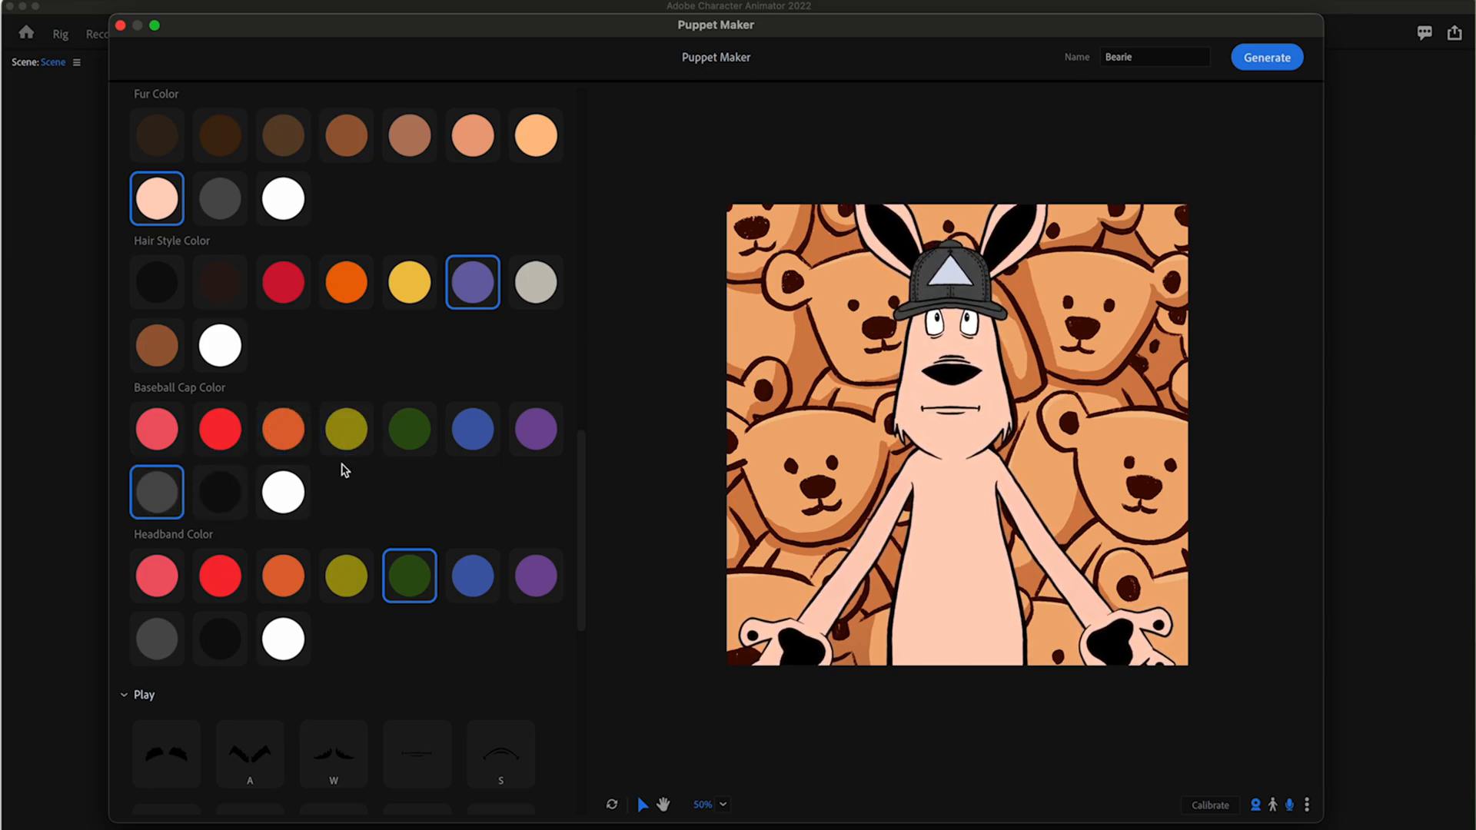
left_click(473, 447)
scroll(297, 521, "down", 5)
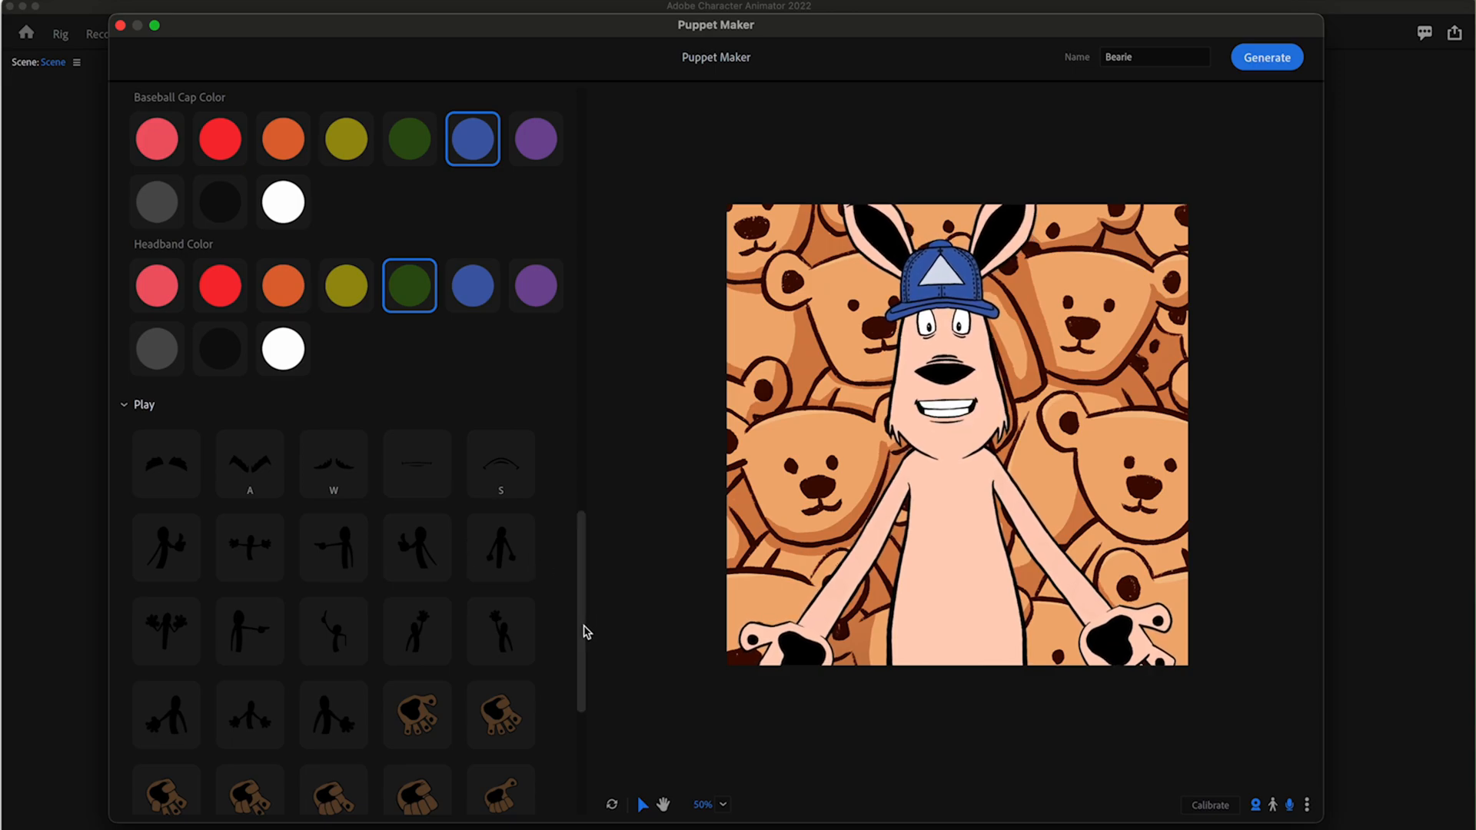
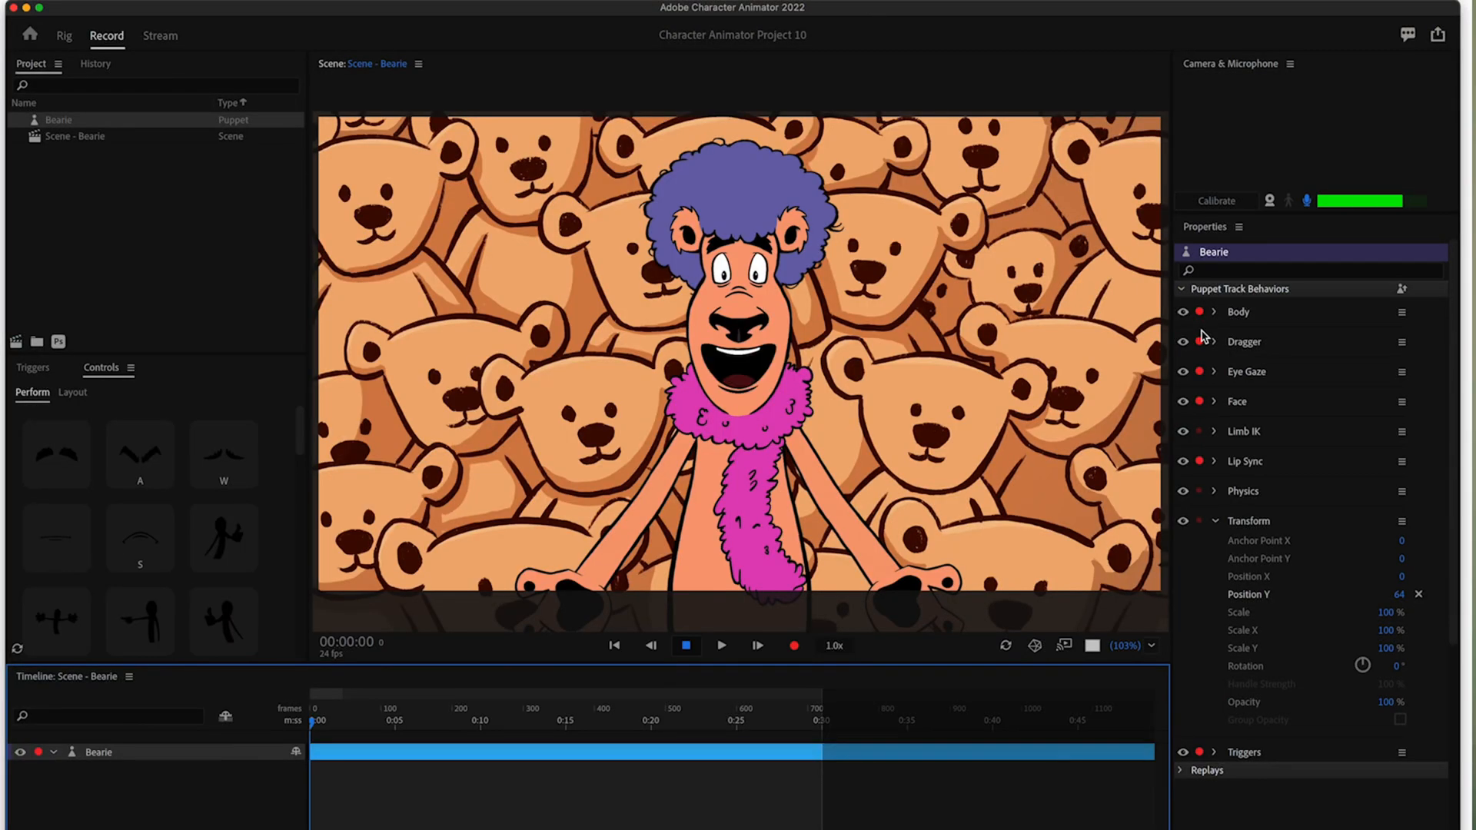
Step: Disarm Body, Dragger, Eye Gaze, Face and Triggers for Bearie, keep Lip Sync armed, and collapse the Transform behavior
left_click(1199, 312)
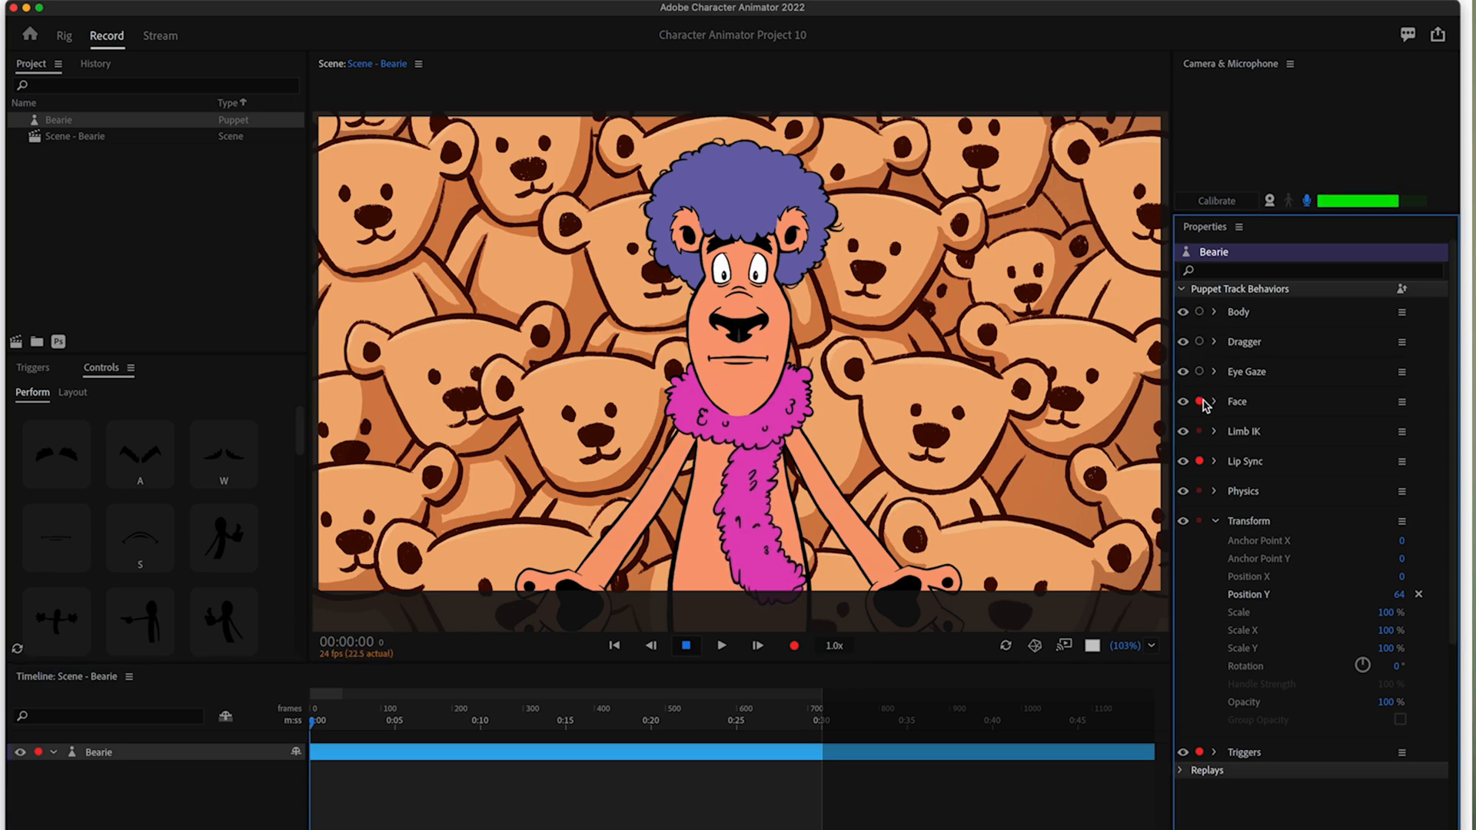
left_click(1199, 401)
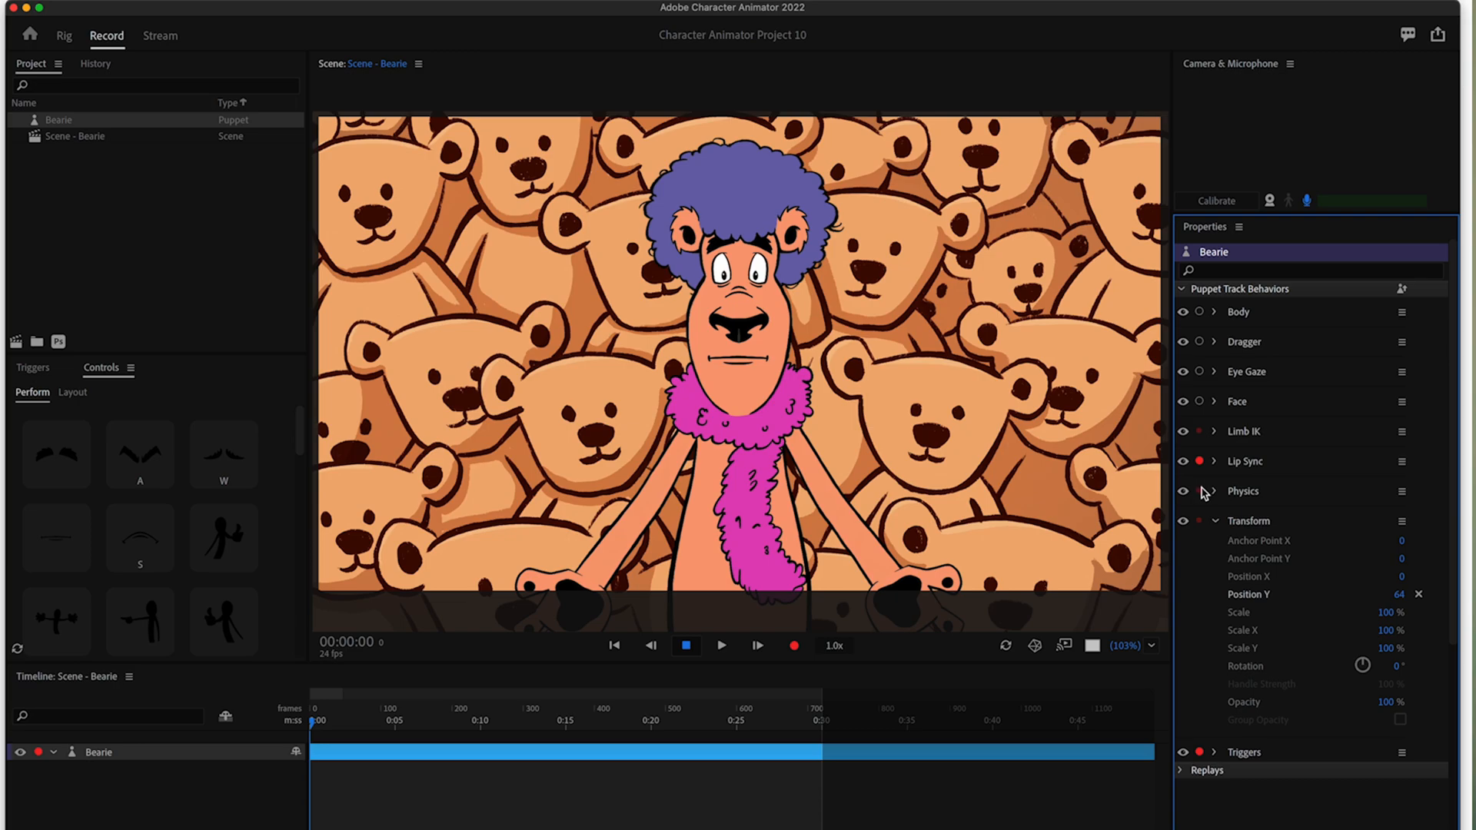
left_click(1214, 522)
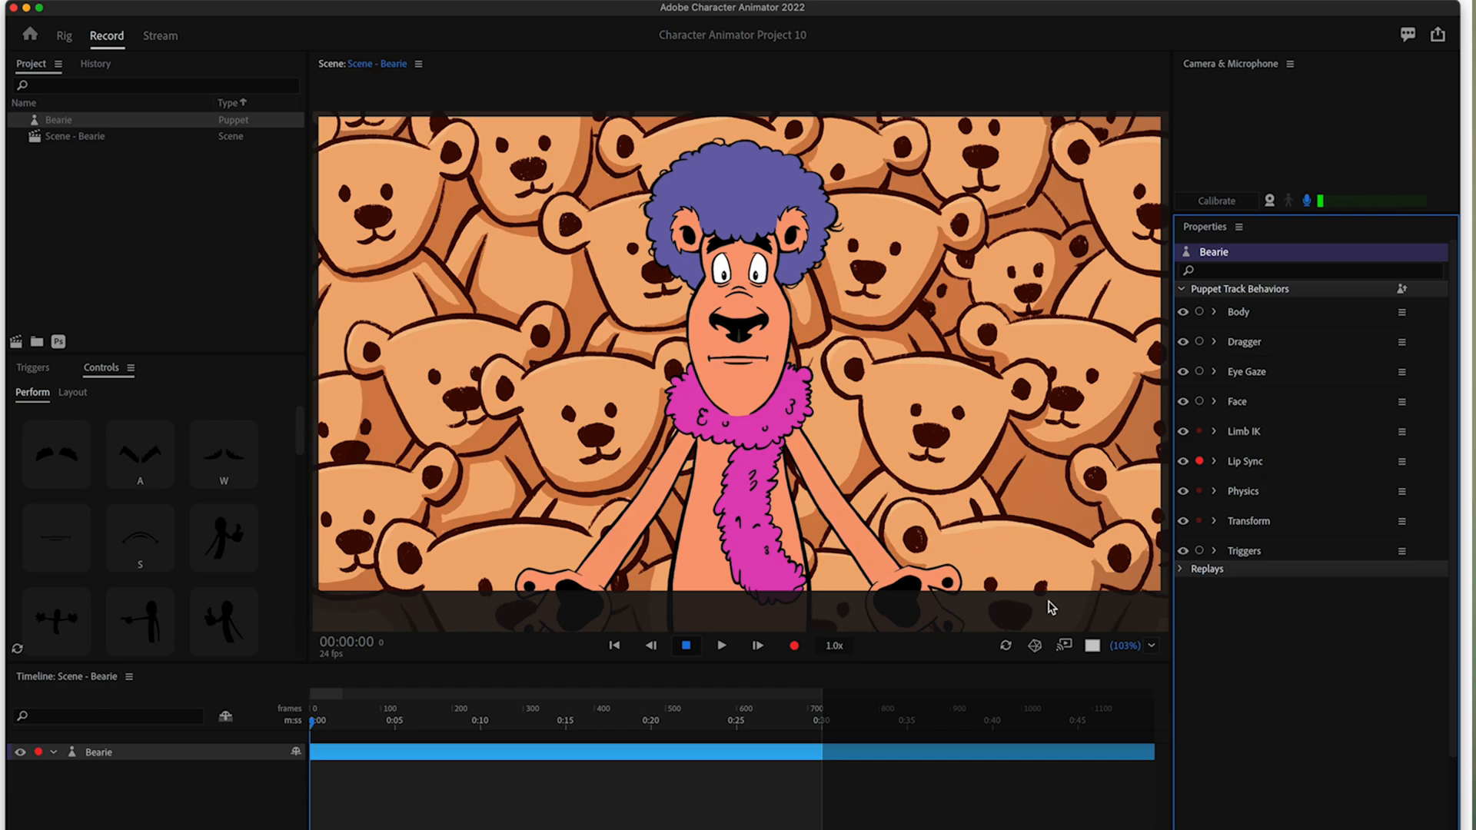
Step: Record a lip sync take with microphone audio for Bearie from the start of the scene
left_click(224, 715)
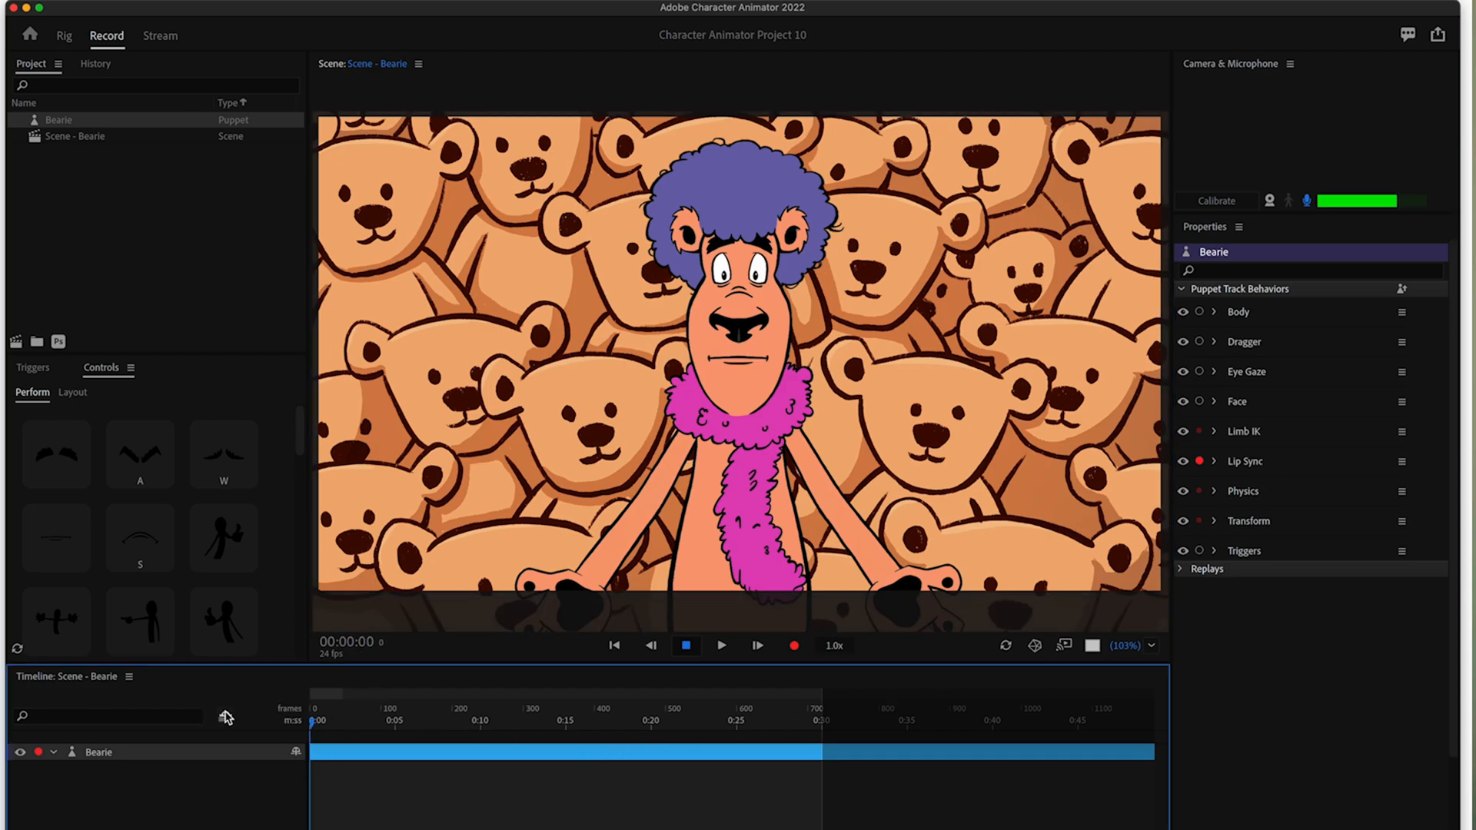
key("super+r")
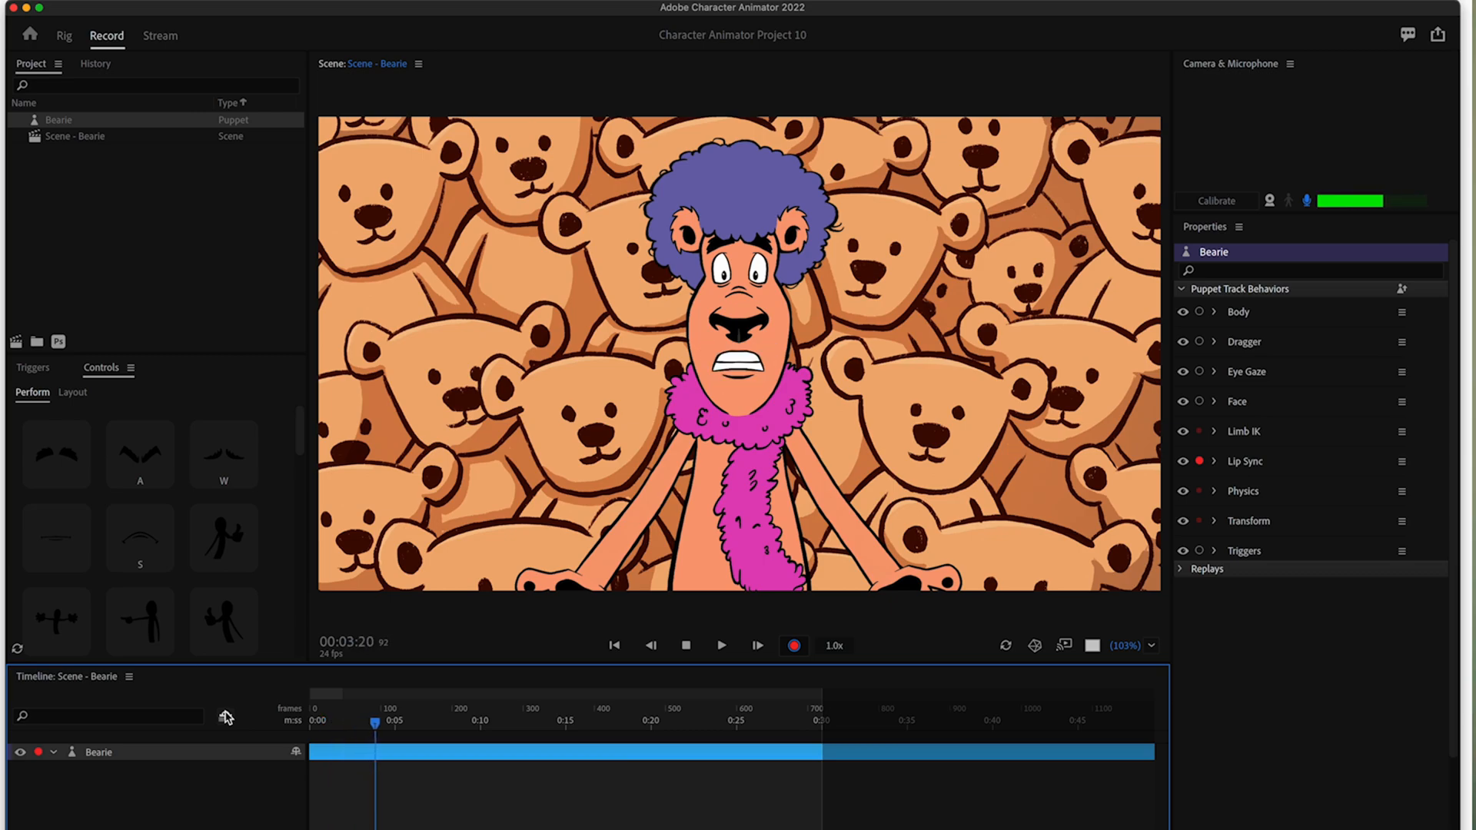
key("space")
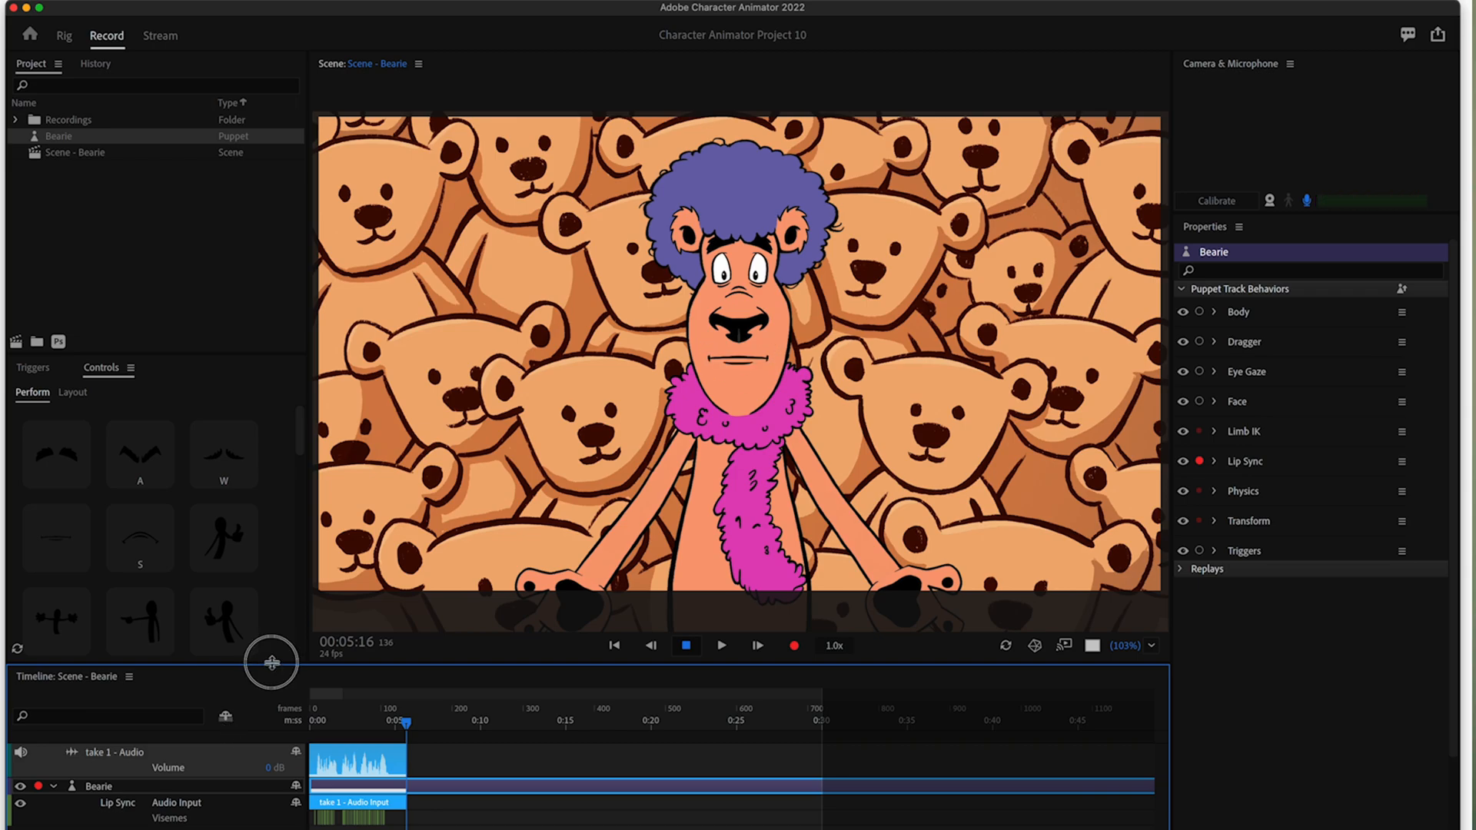
Step: Enlarge the timeline, zoom in on the visemes at the start of take 1 and play the recorded lip sync
left_click_drag(272, 662, 277, 543)
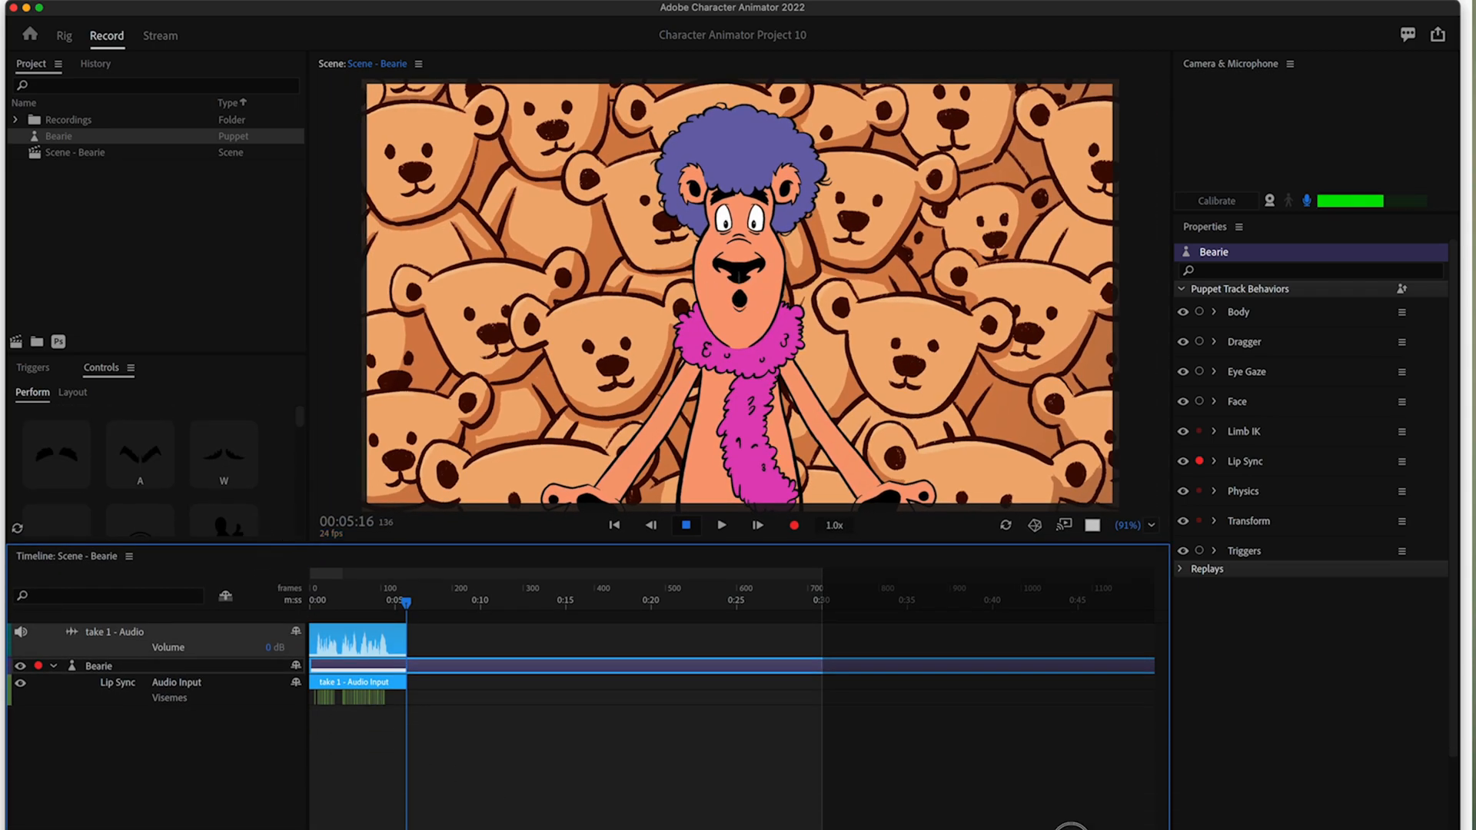
left_click_drag(1070, 829, 1111, 829)
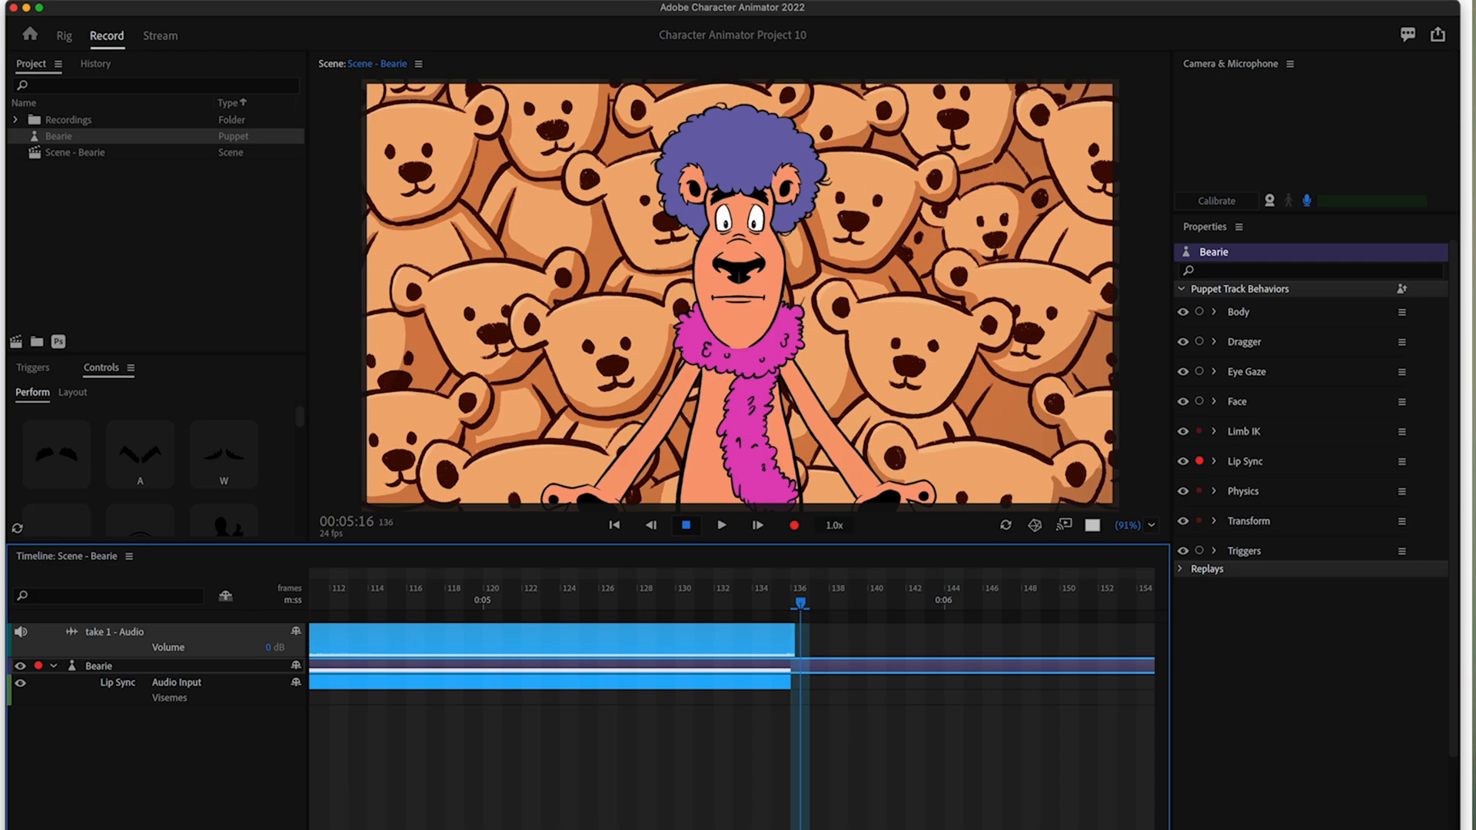
left_click_drag(1111, 829, 315, 829)
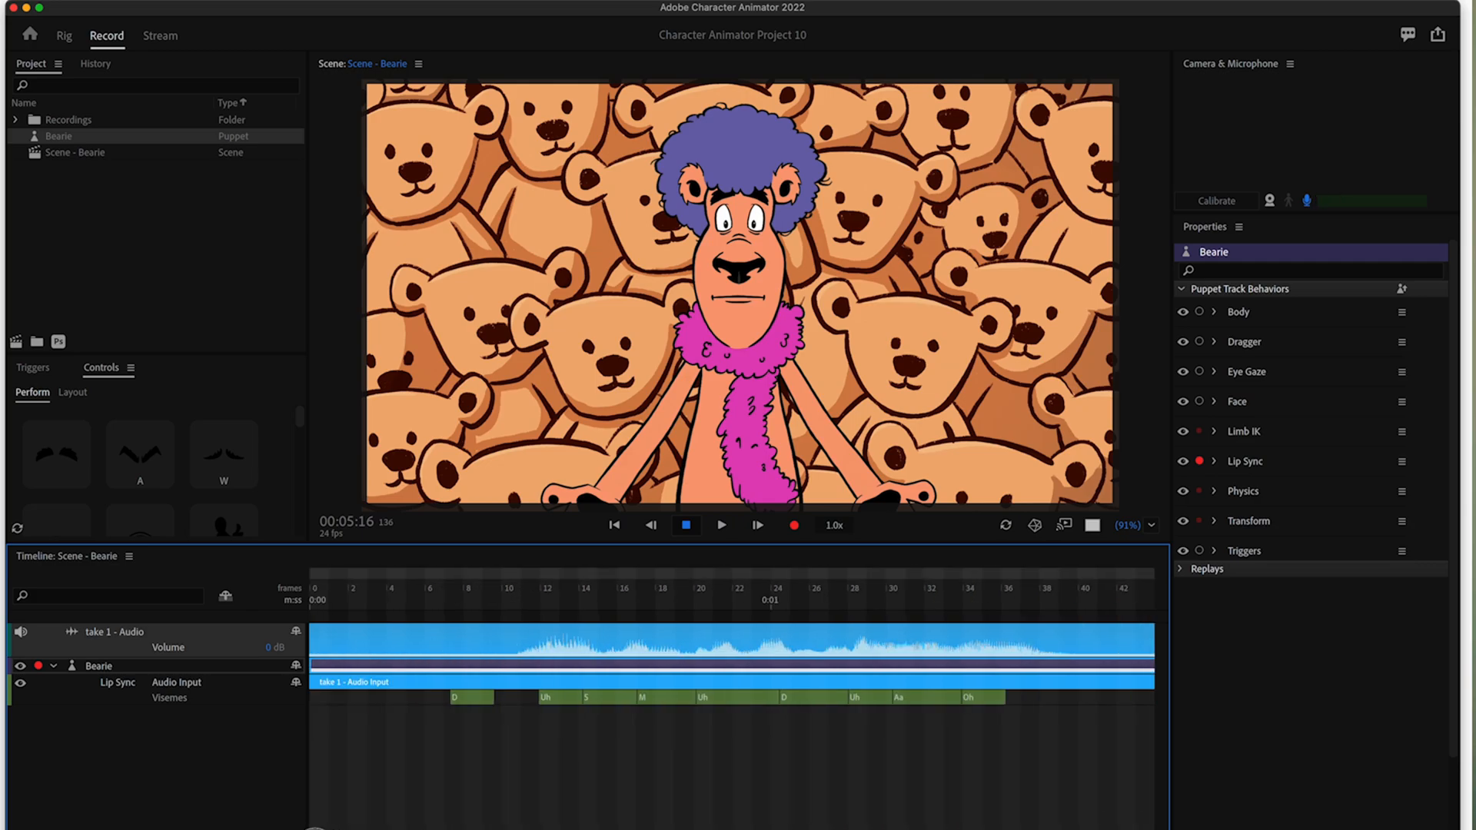
left_click(392, 598)
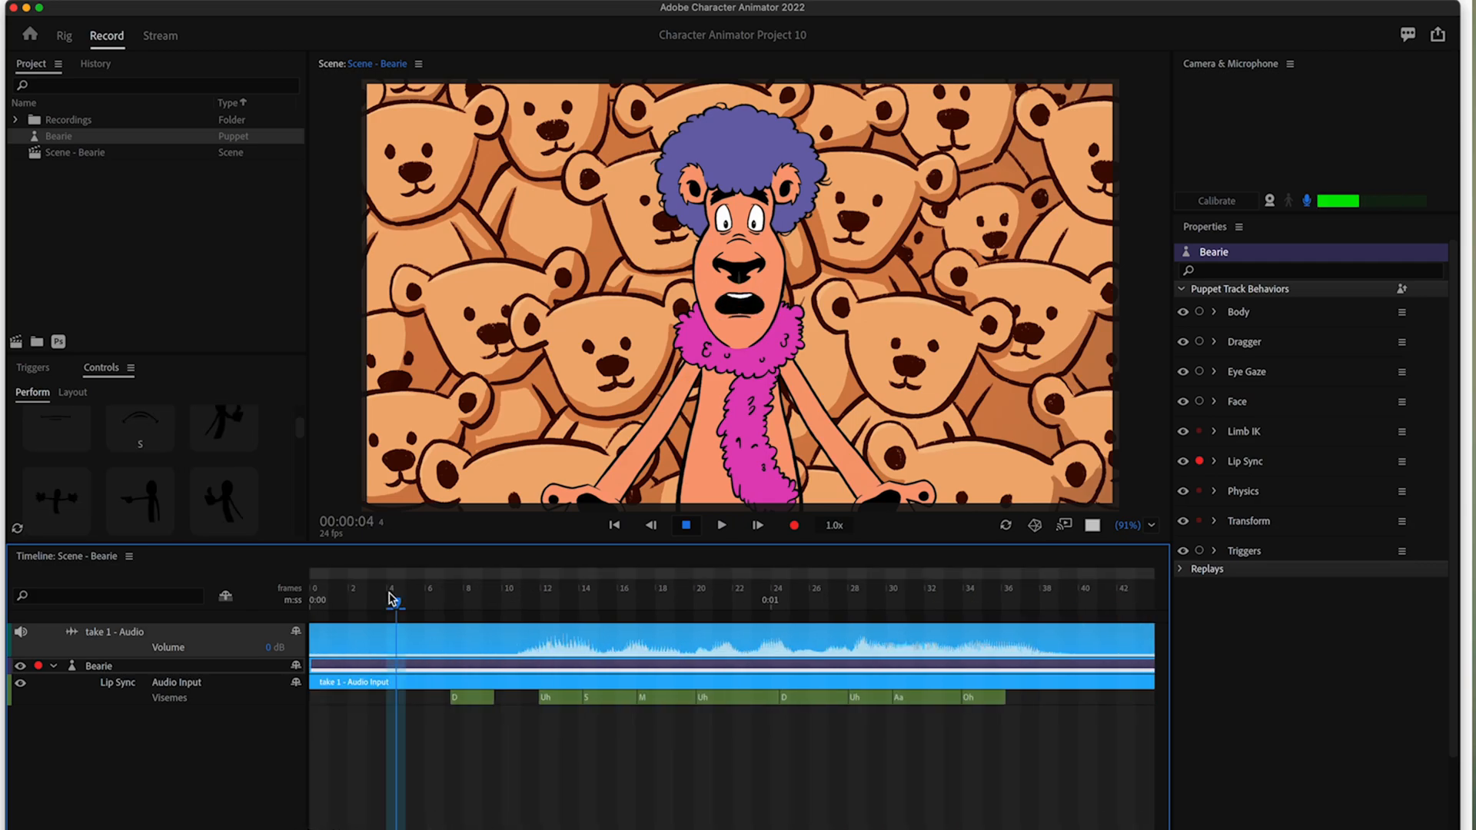
key("space")
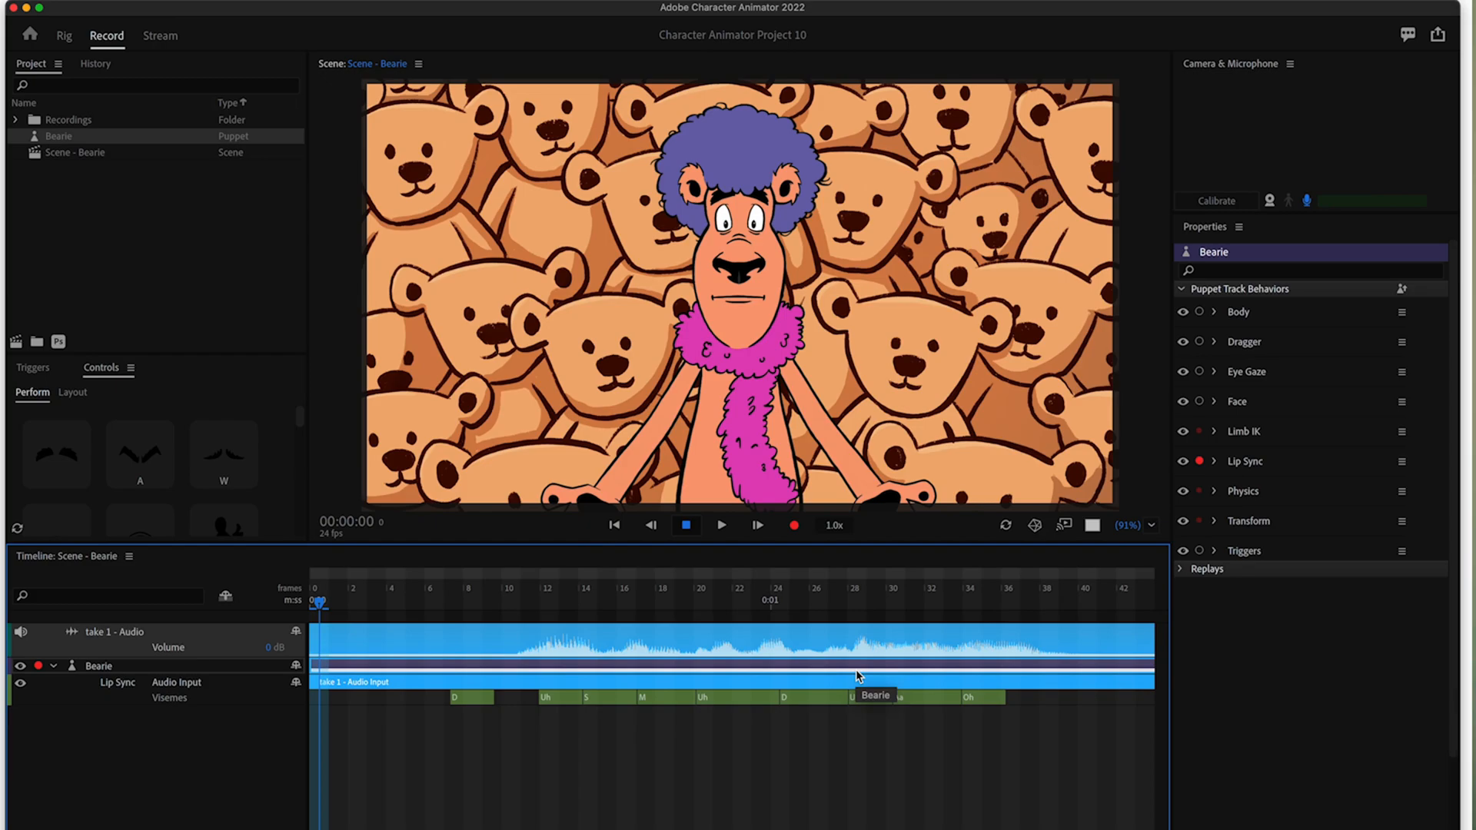
Step: Record a second lip sync take from the start of the scene, scrub through its visemes and undo the recording
key("super+r")
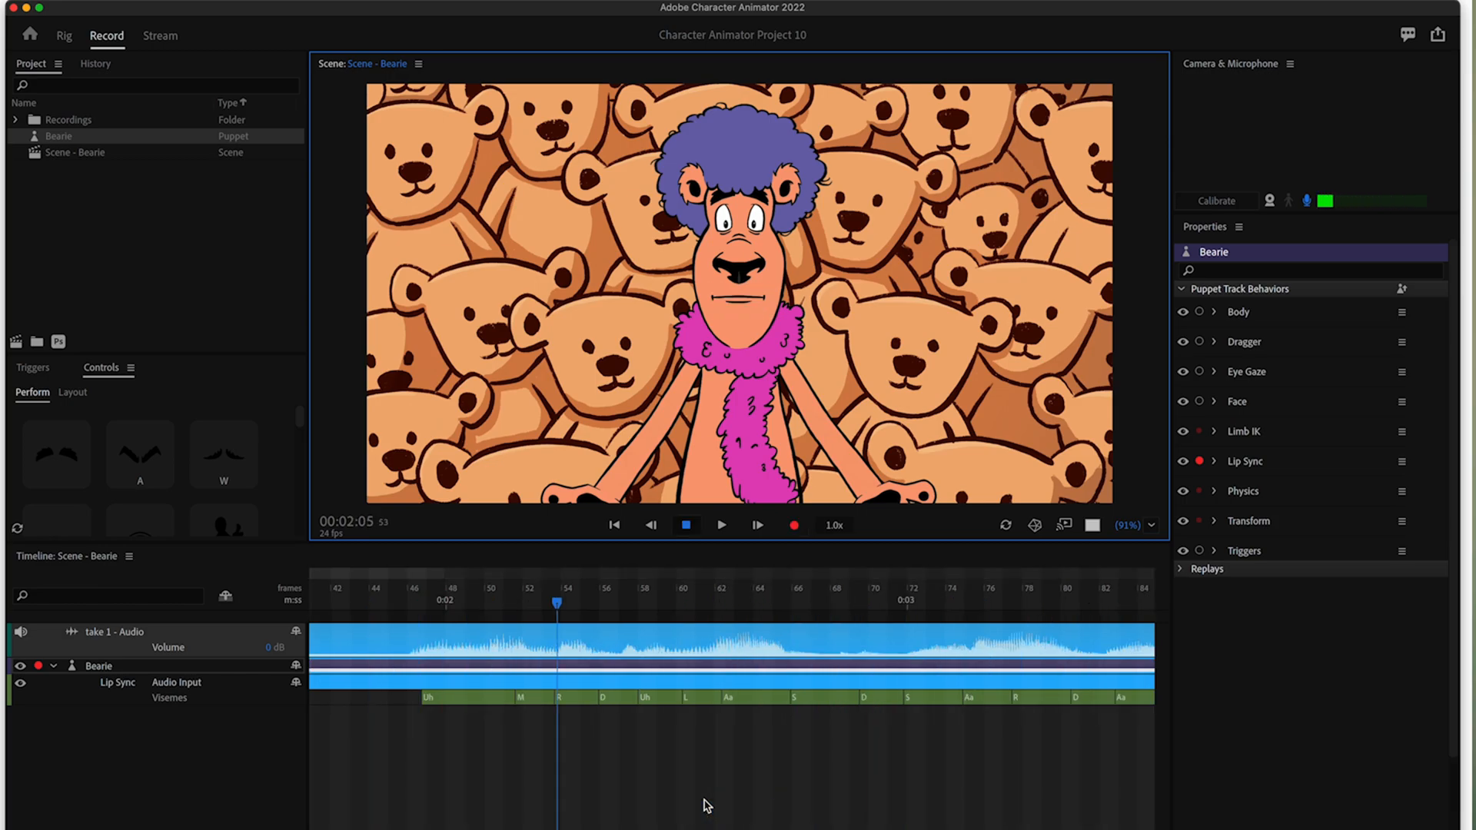
key("space")
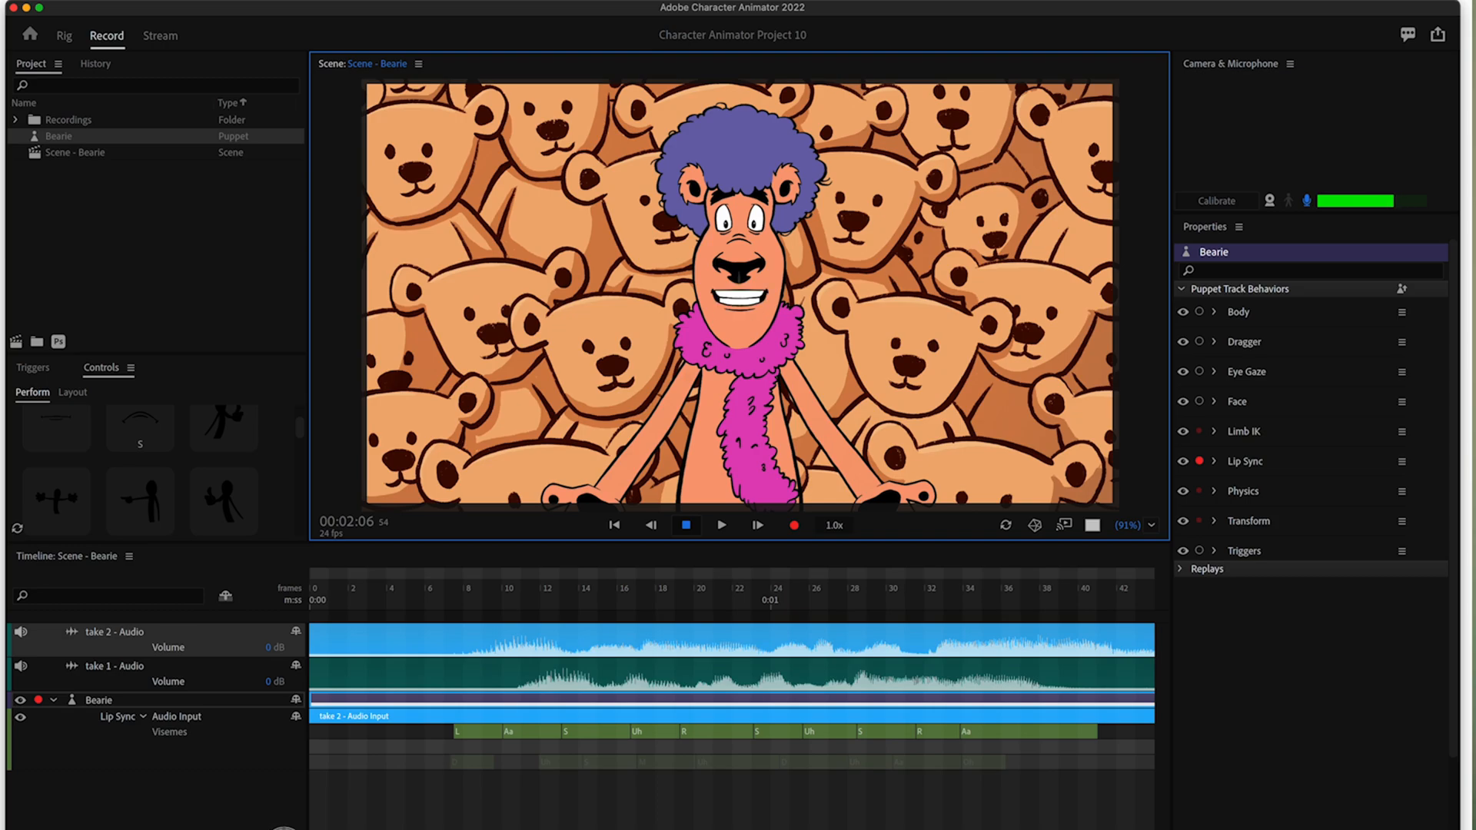
left_click_drag(429, 608, 728, 632)
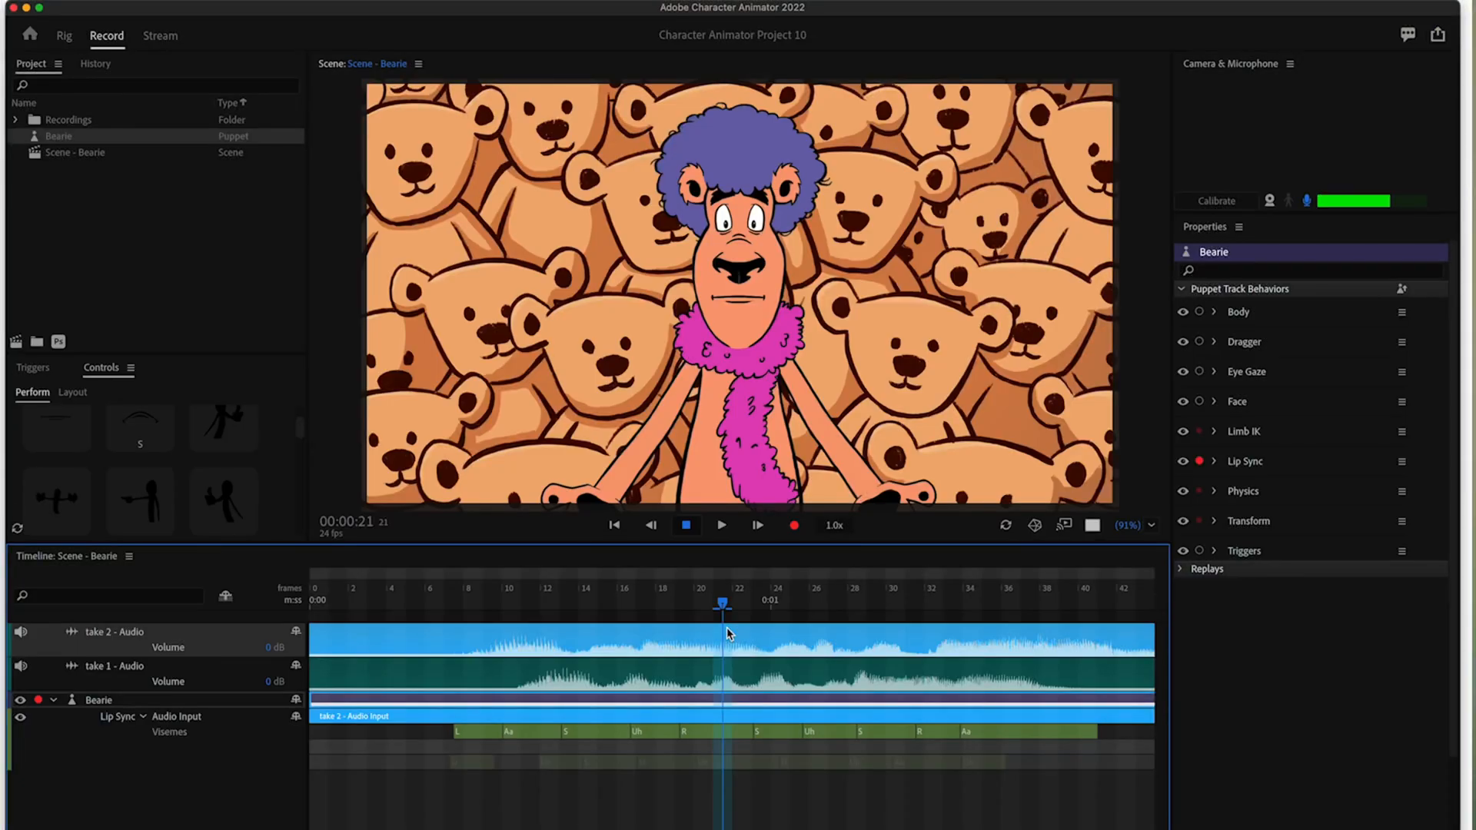
key("super+z")
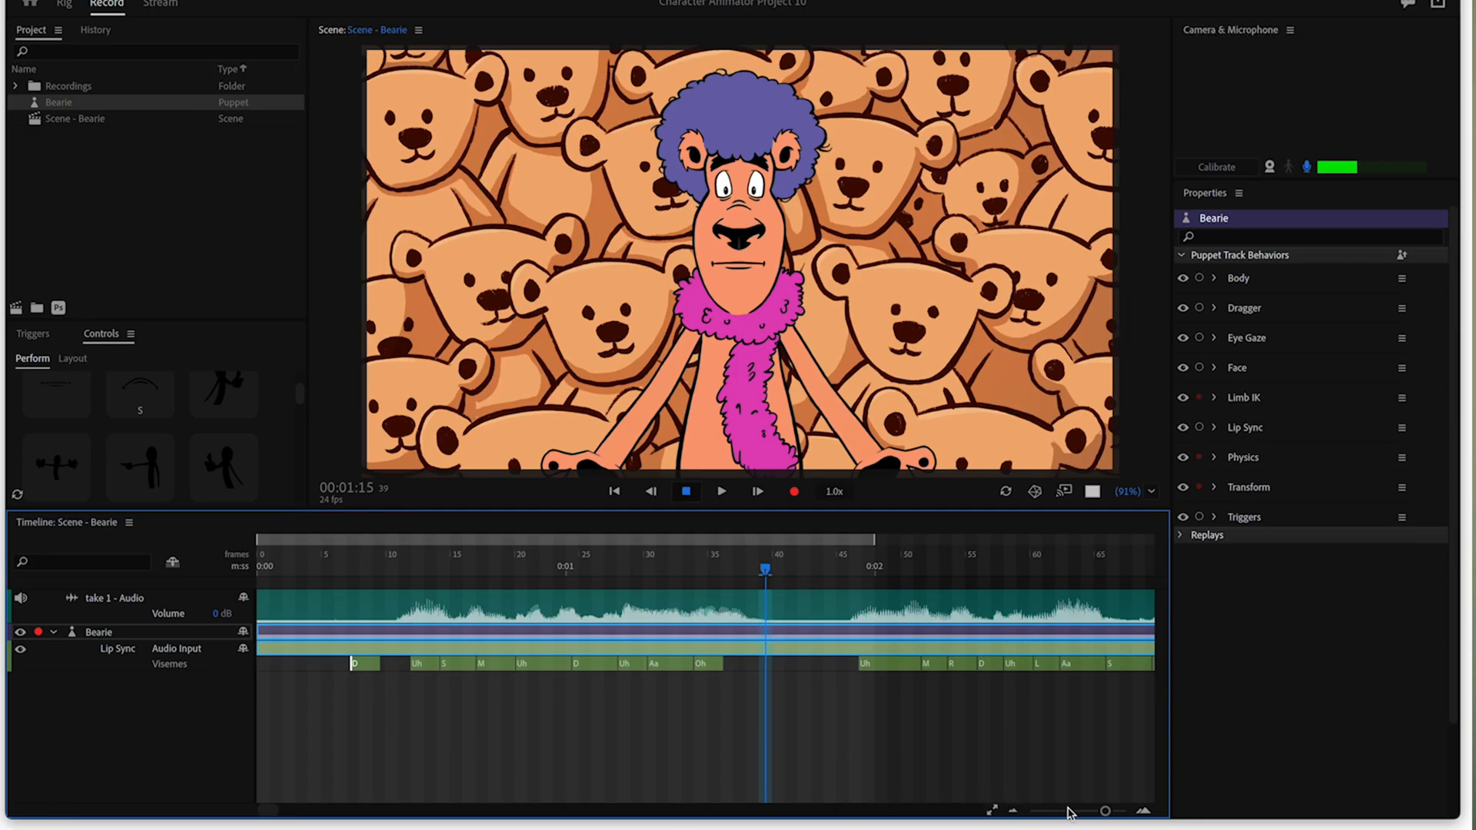
Step: Scrub through the beginning of take 1 and change its first viseme from D to W-Oo
left_click_drag(1107, 813, 1130, 812)
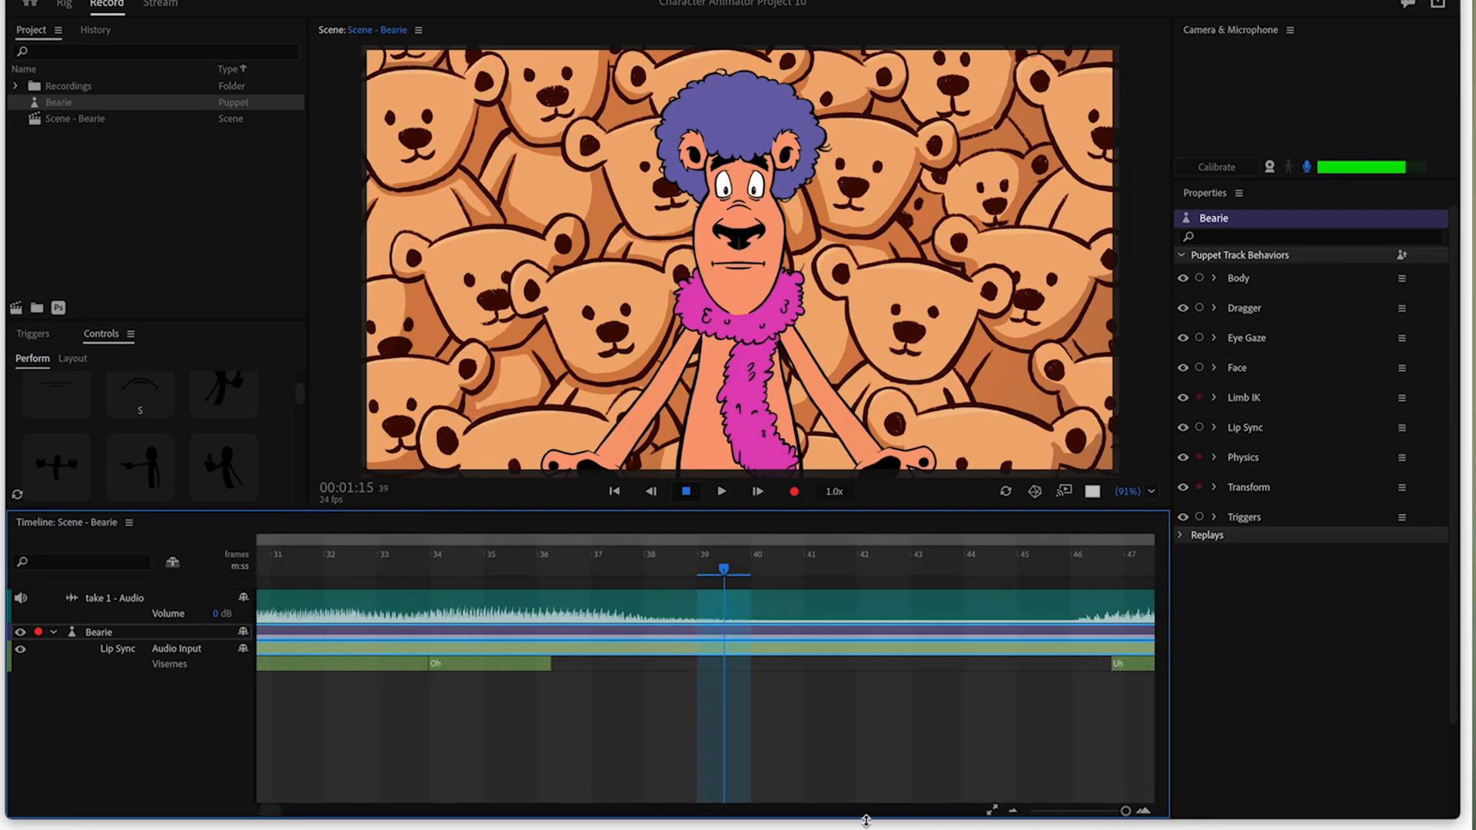
left_click(705, 627)
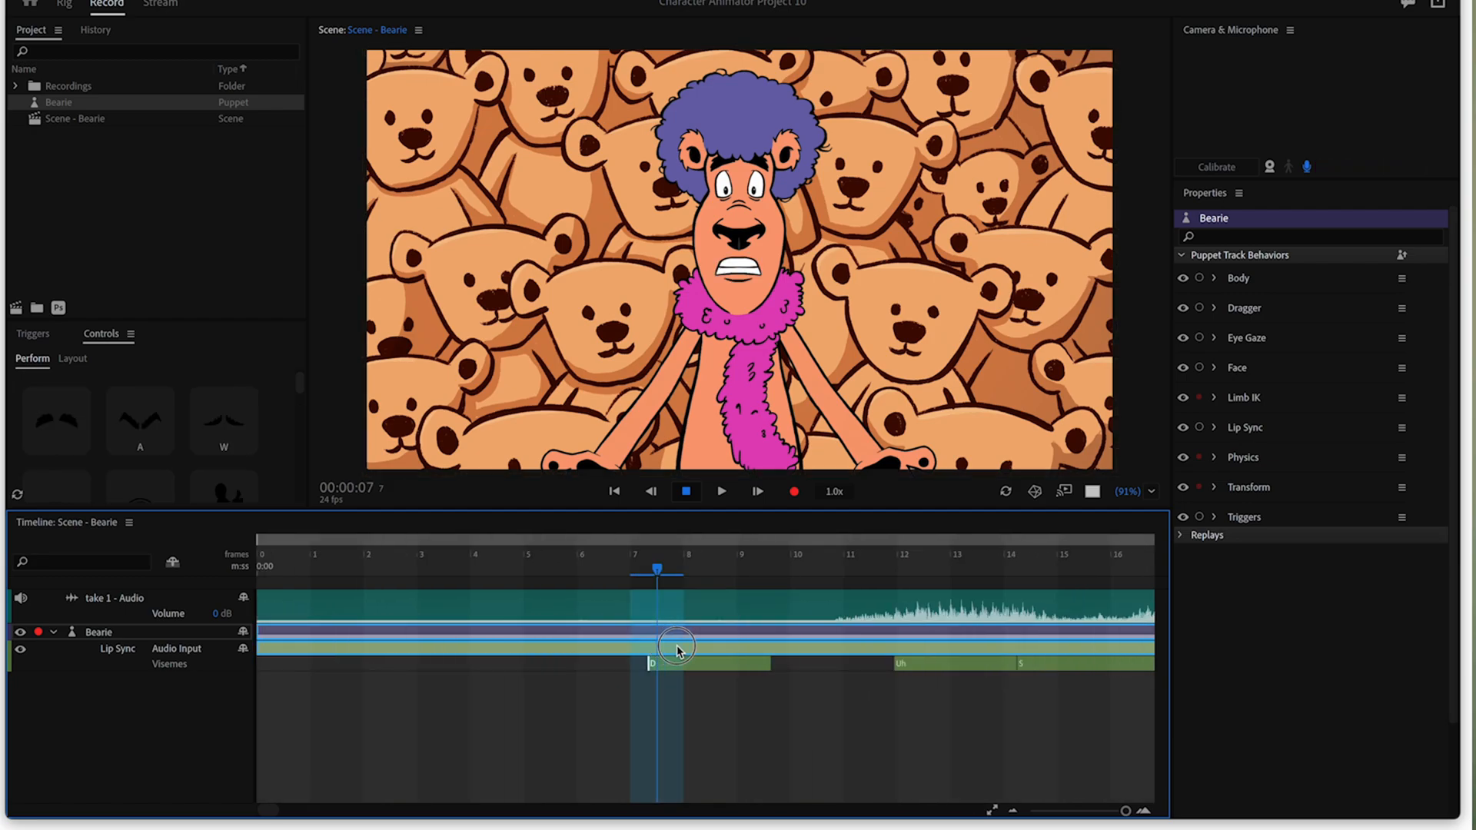
left_click_drag(677, 650, 859, 648)
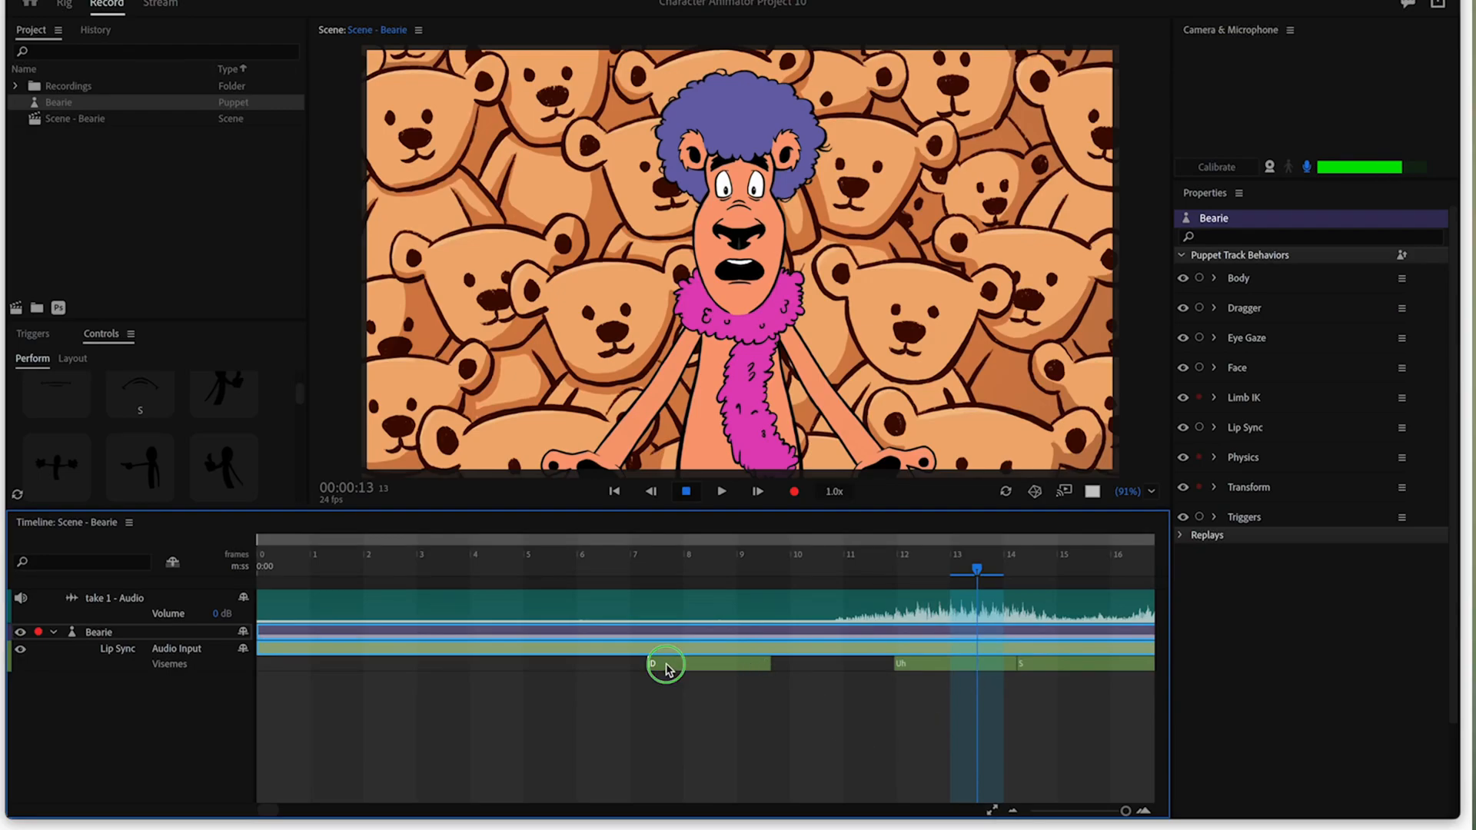
right_click(665, 667)
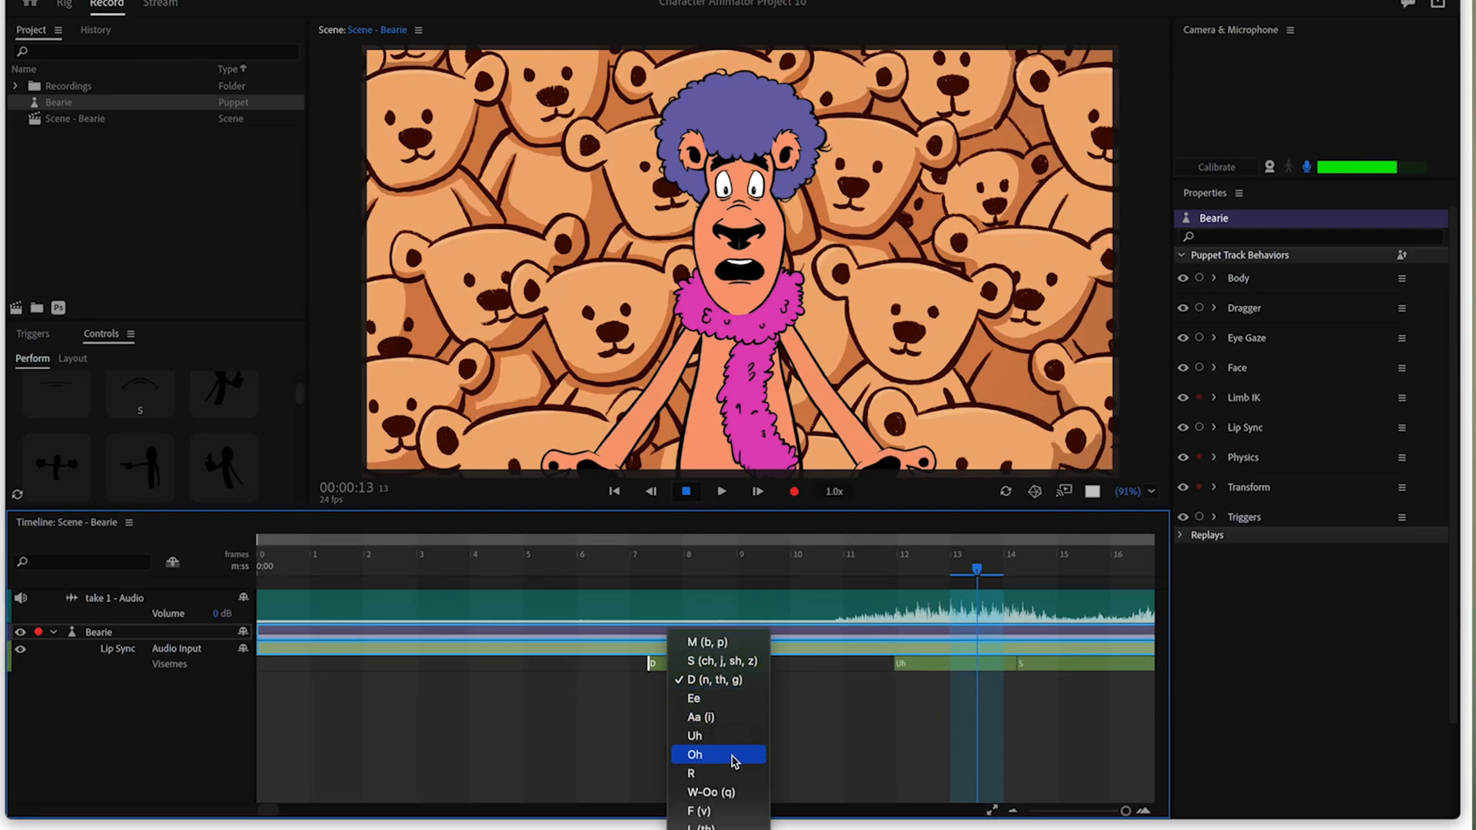
left_click(730, 793)
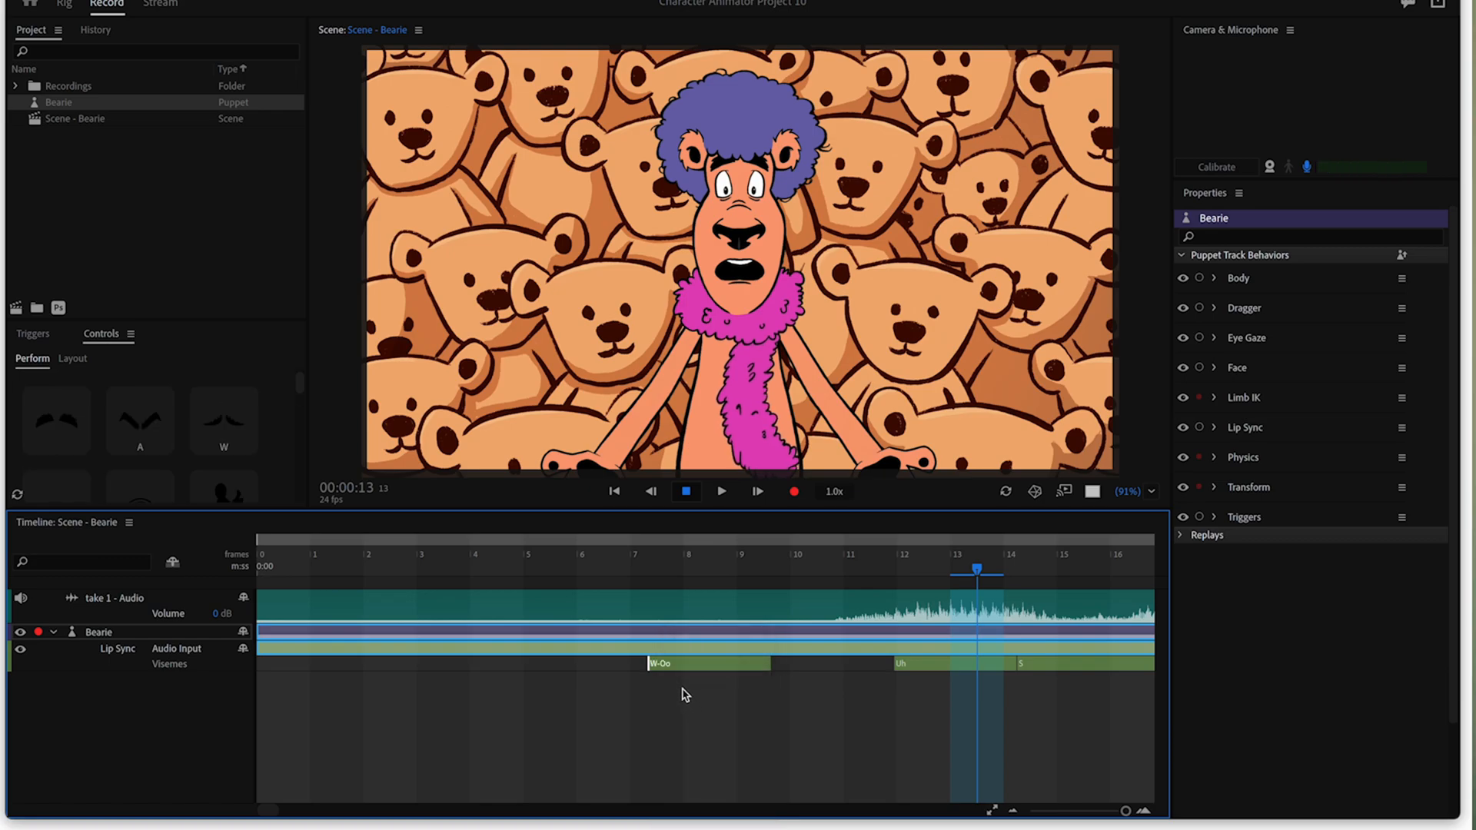
Step: Adjust the W-Oo viseme to start at about frame 10 and end where the Uh viseme begins
left_click_drag(684, 667, 714, 668)
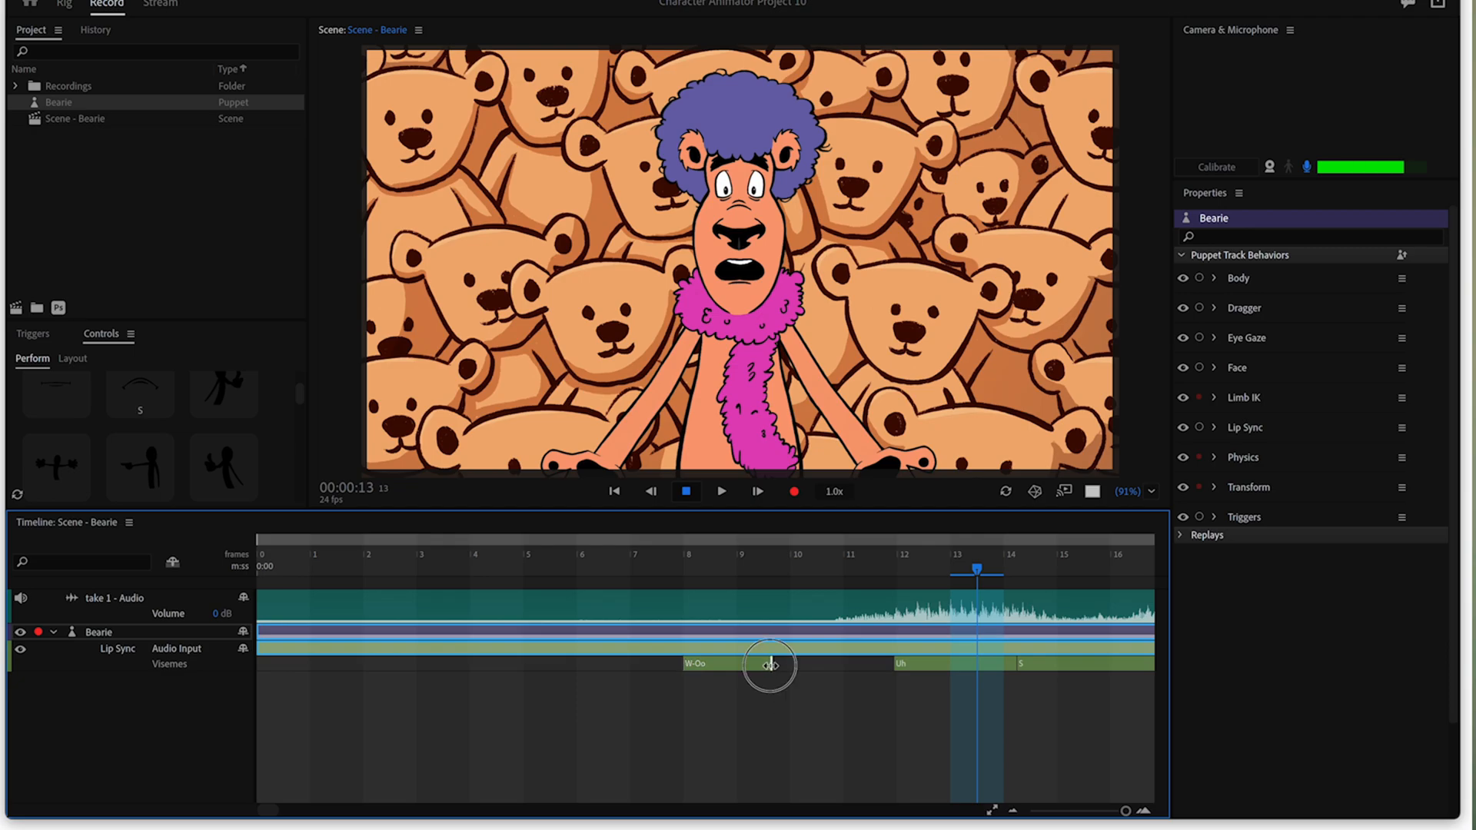
left_click_drag(769, 666, 870, 666)
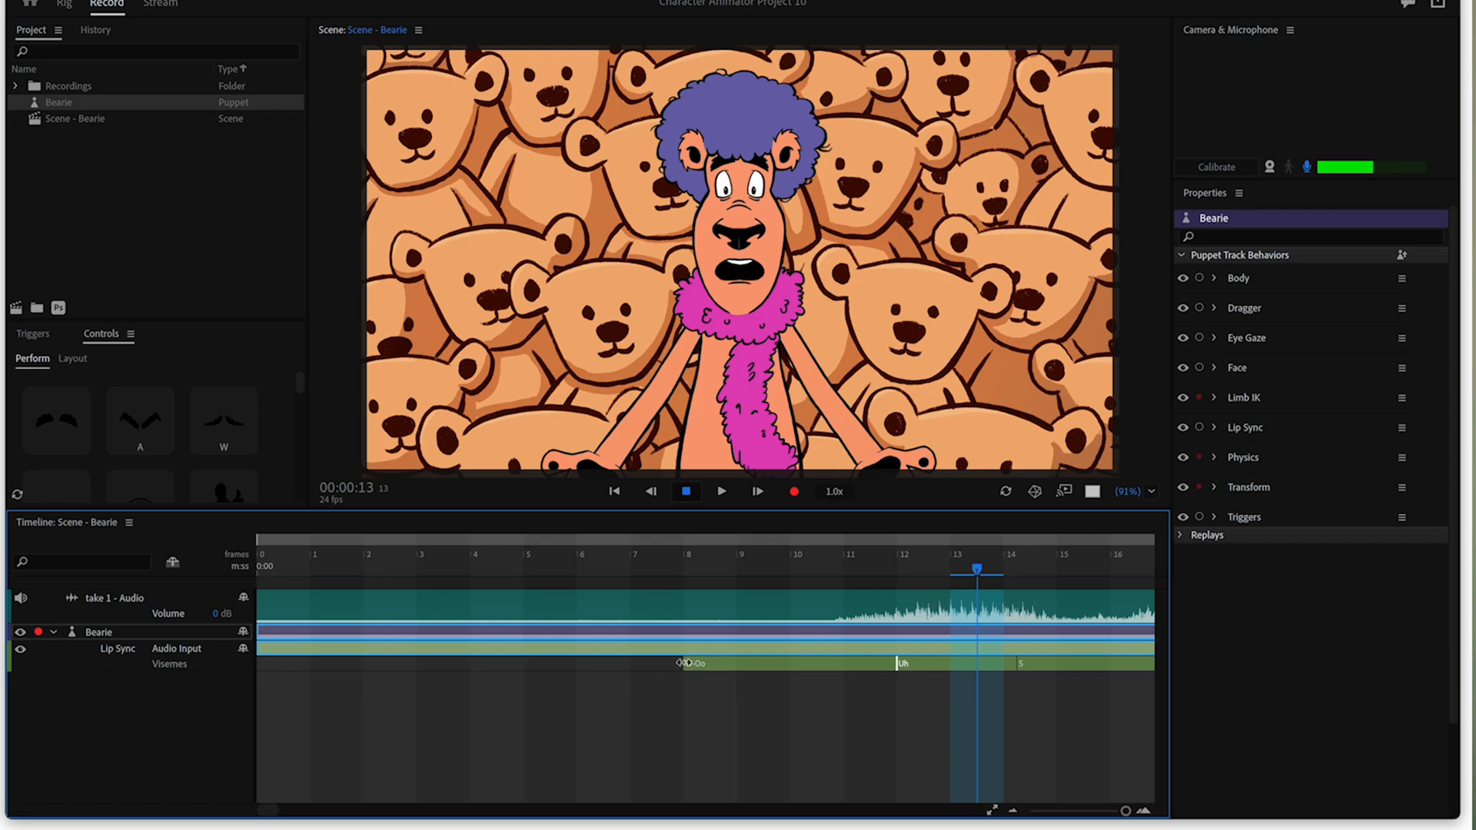
left_click_drag(682, 663, 811, 667)
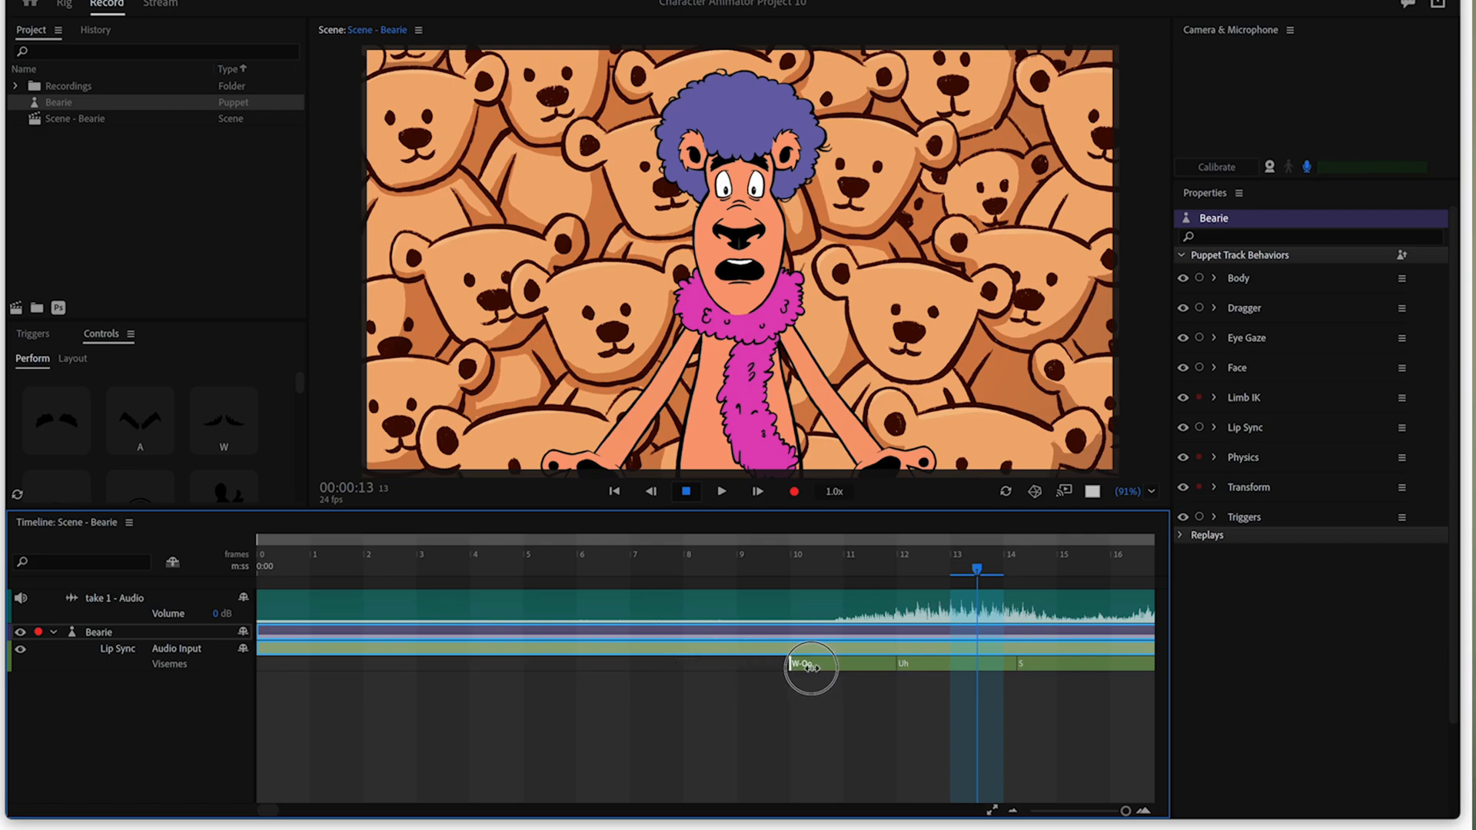
Step: Change the Uh and S visemes after W-Oo to Ee and L, and move the M viseme's start to about frame 16
left_click_drag(705, 561, 932, 583)
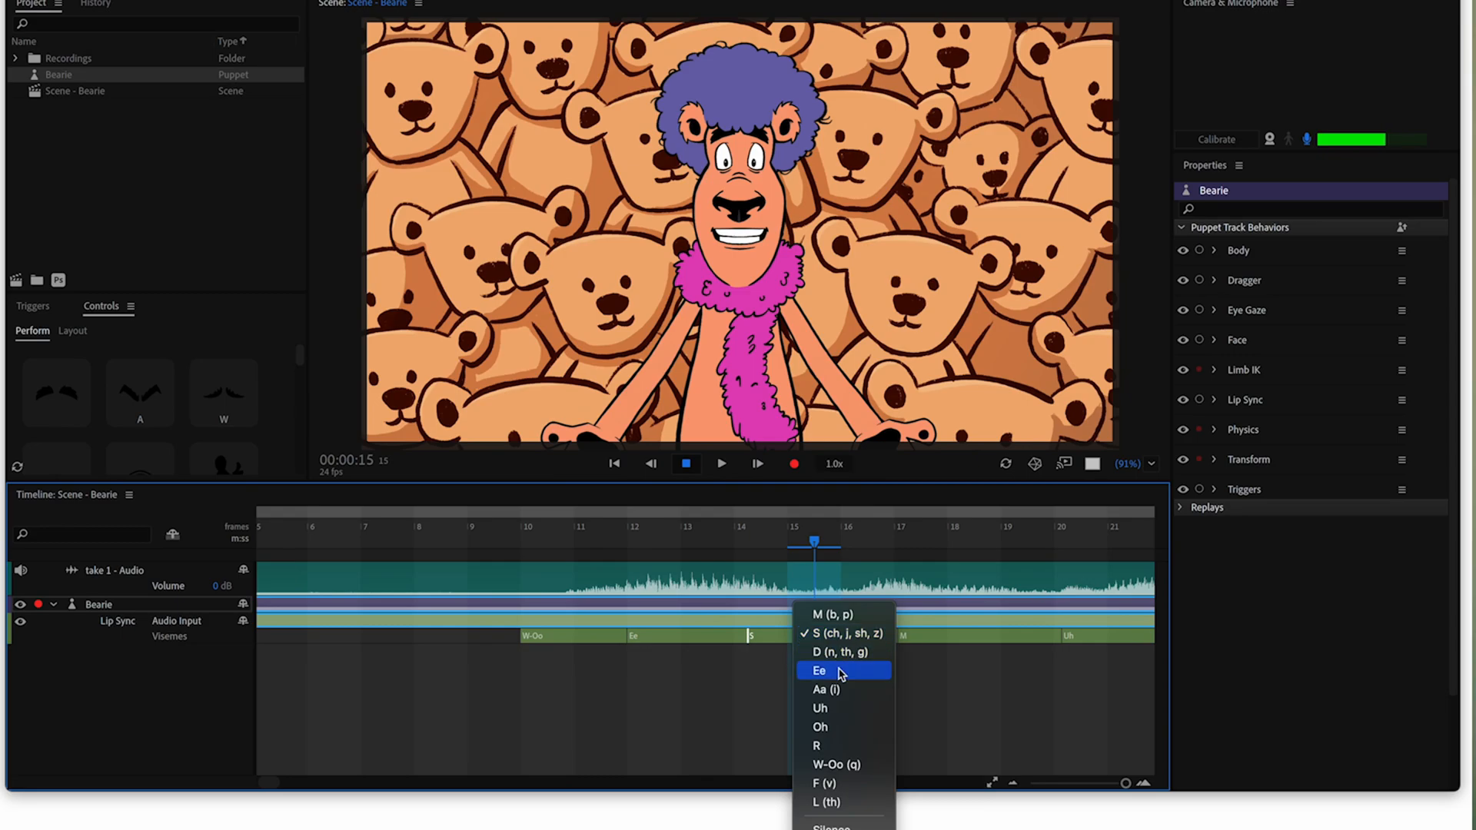
left_click(847, 801)
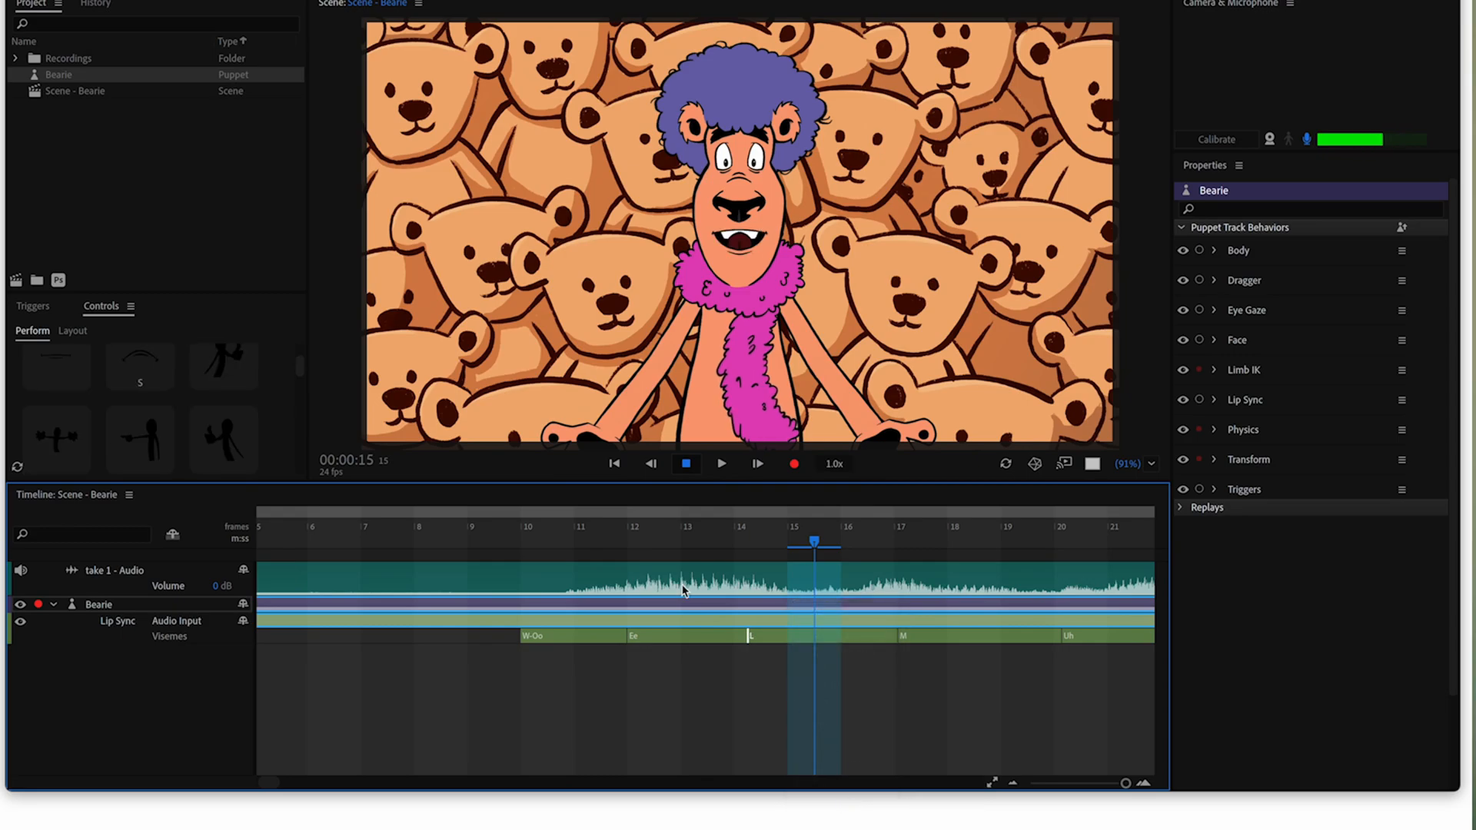
left_click(496, 531)
left_click_drag(497, 532, 916, 570)
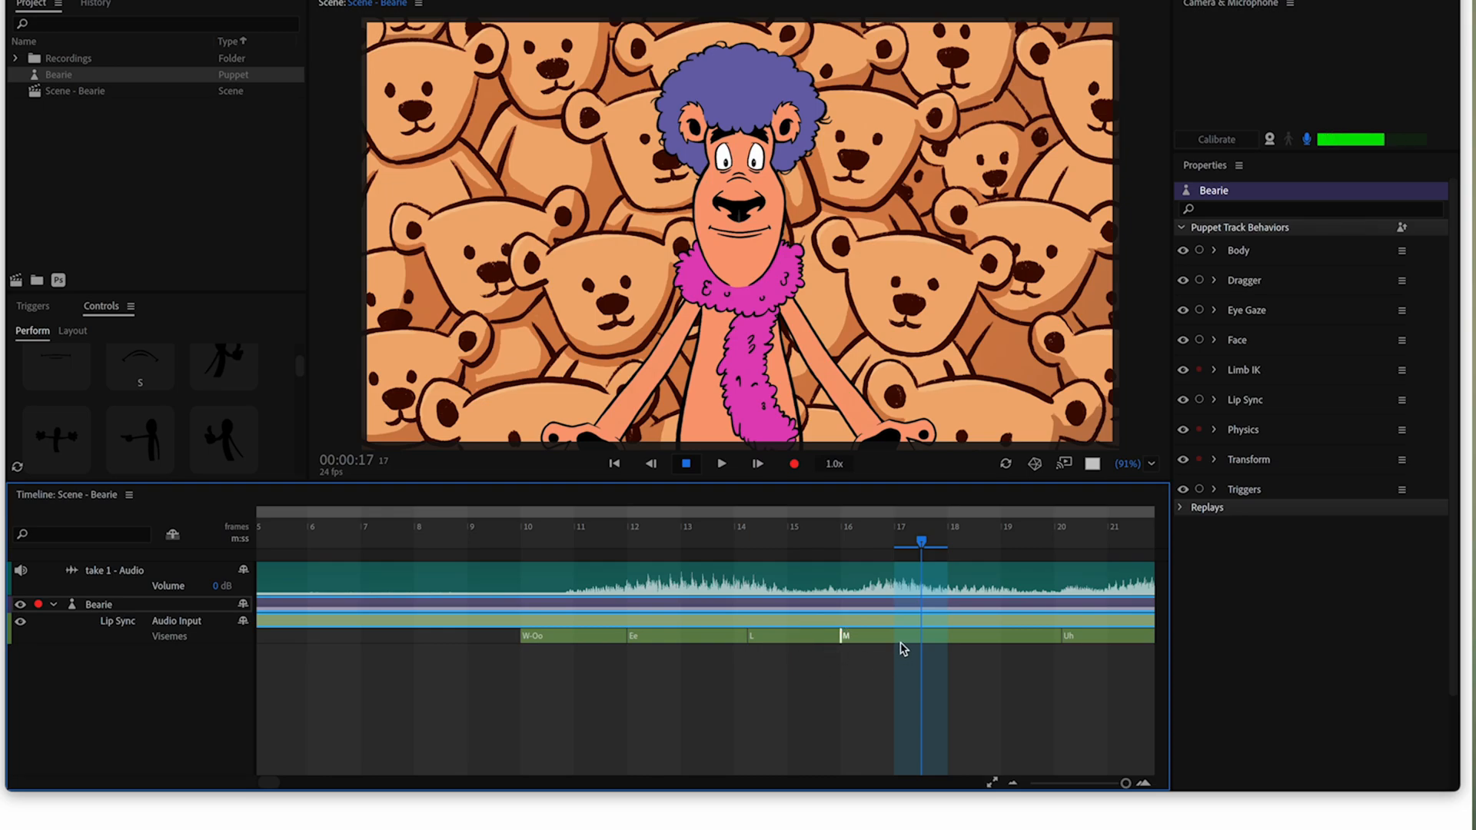
Step: Split the M viseme at frame 17 and change its first part to Ee
left_click_drag(786, 538, 927, 586)
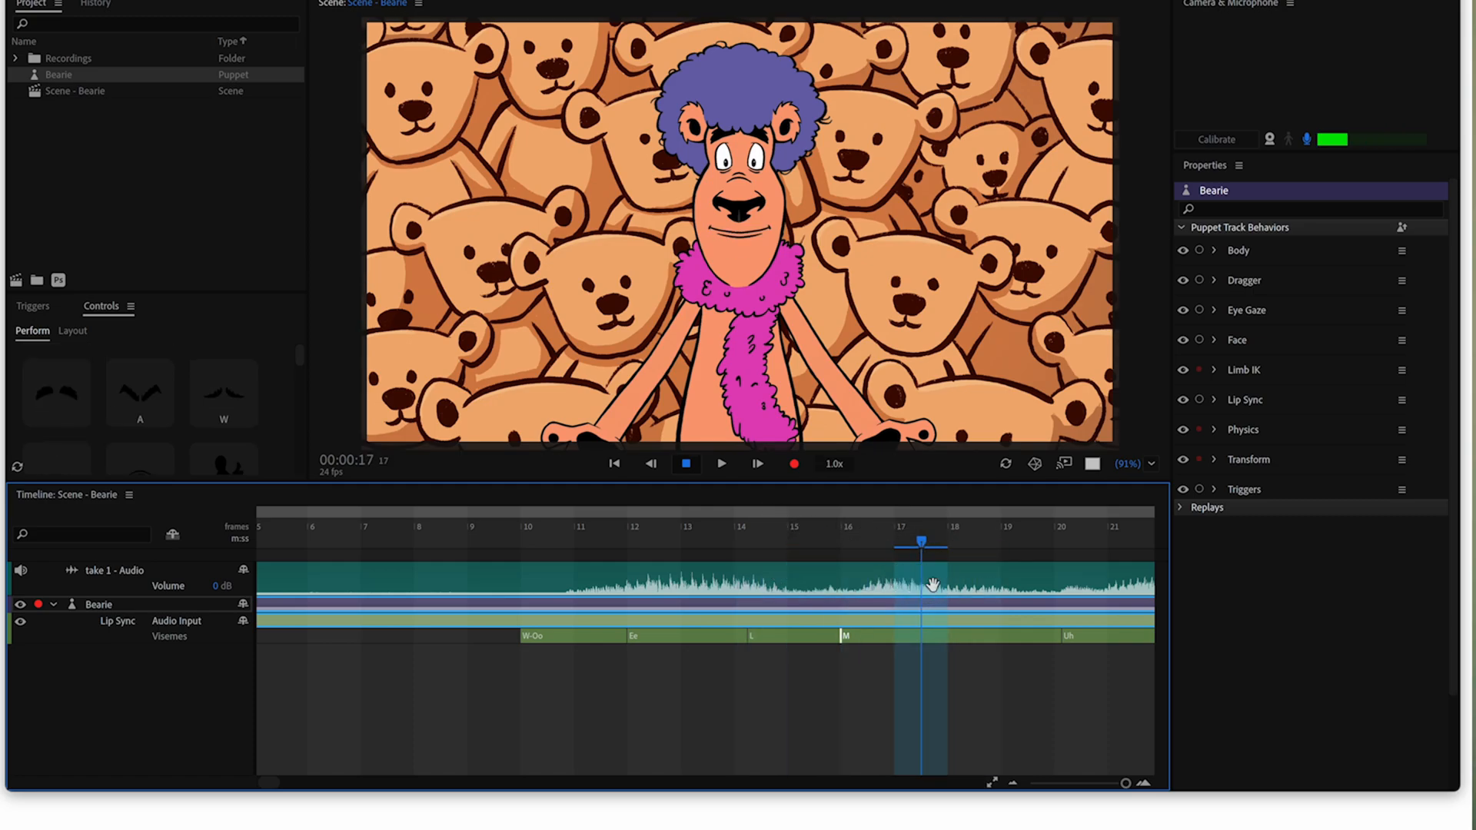
left_click(922, 637, "alt")
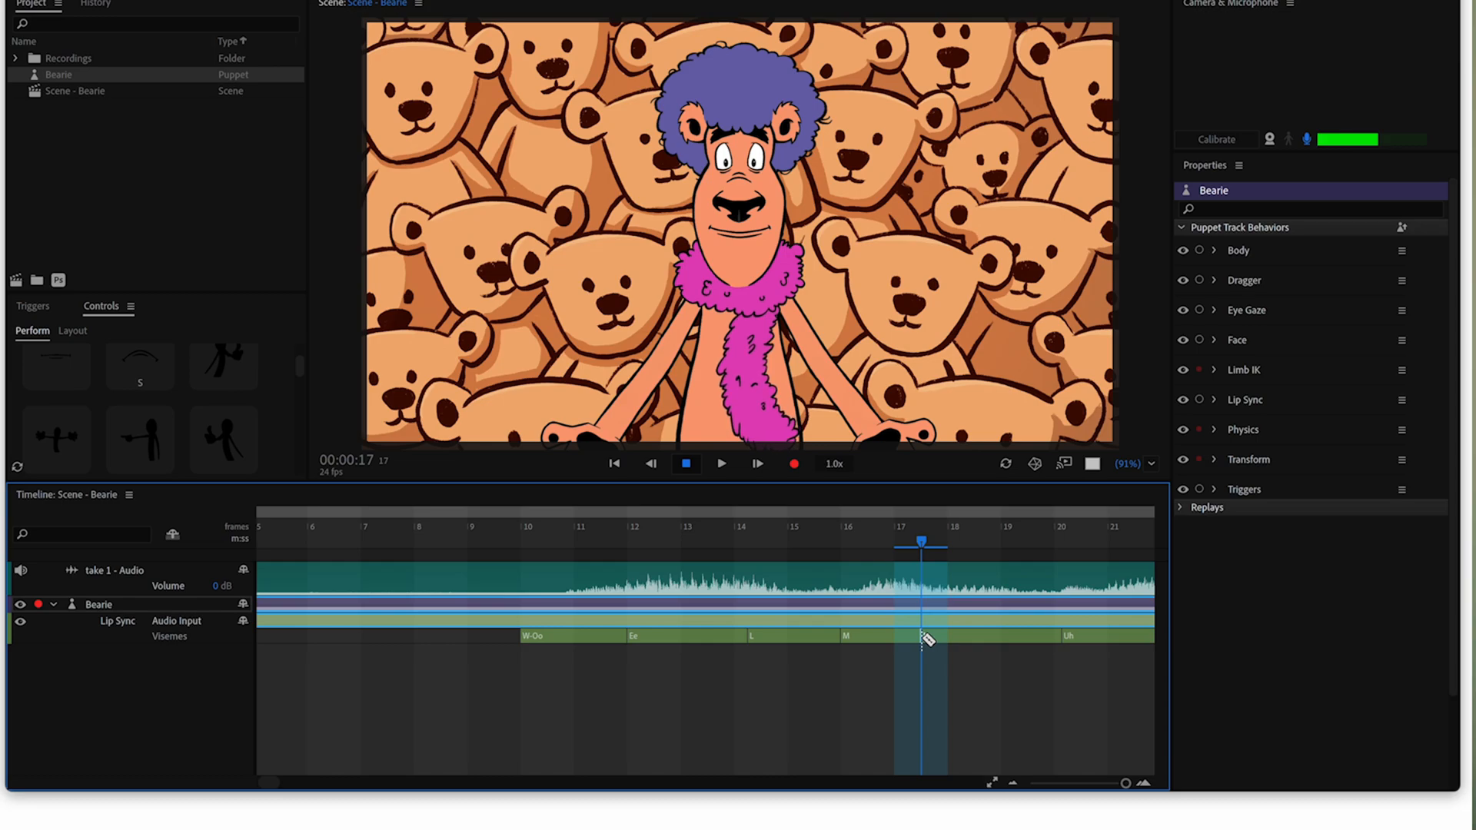
left_click(846, 637)
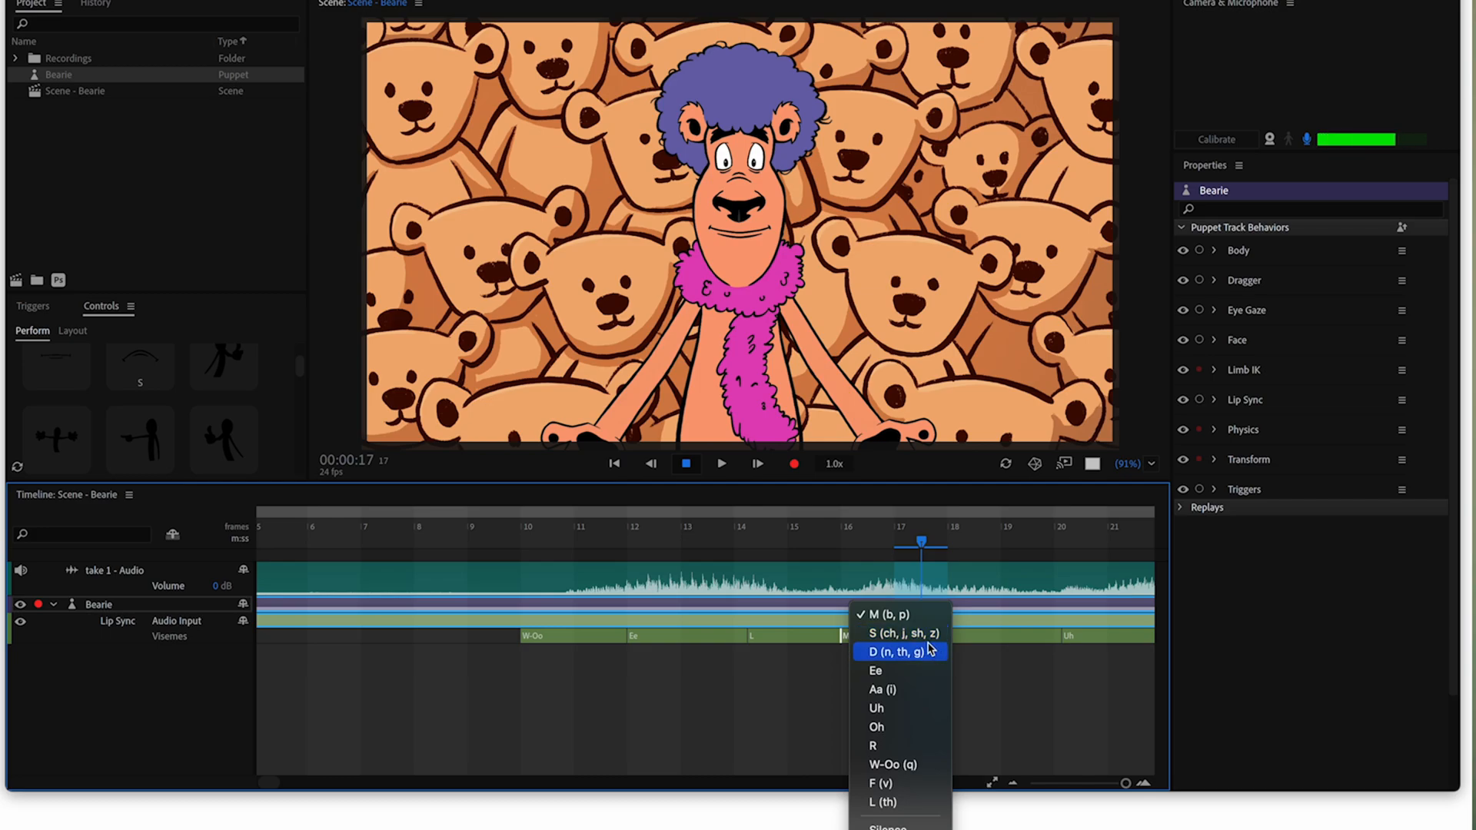
left_click(901, 670)
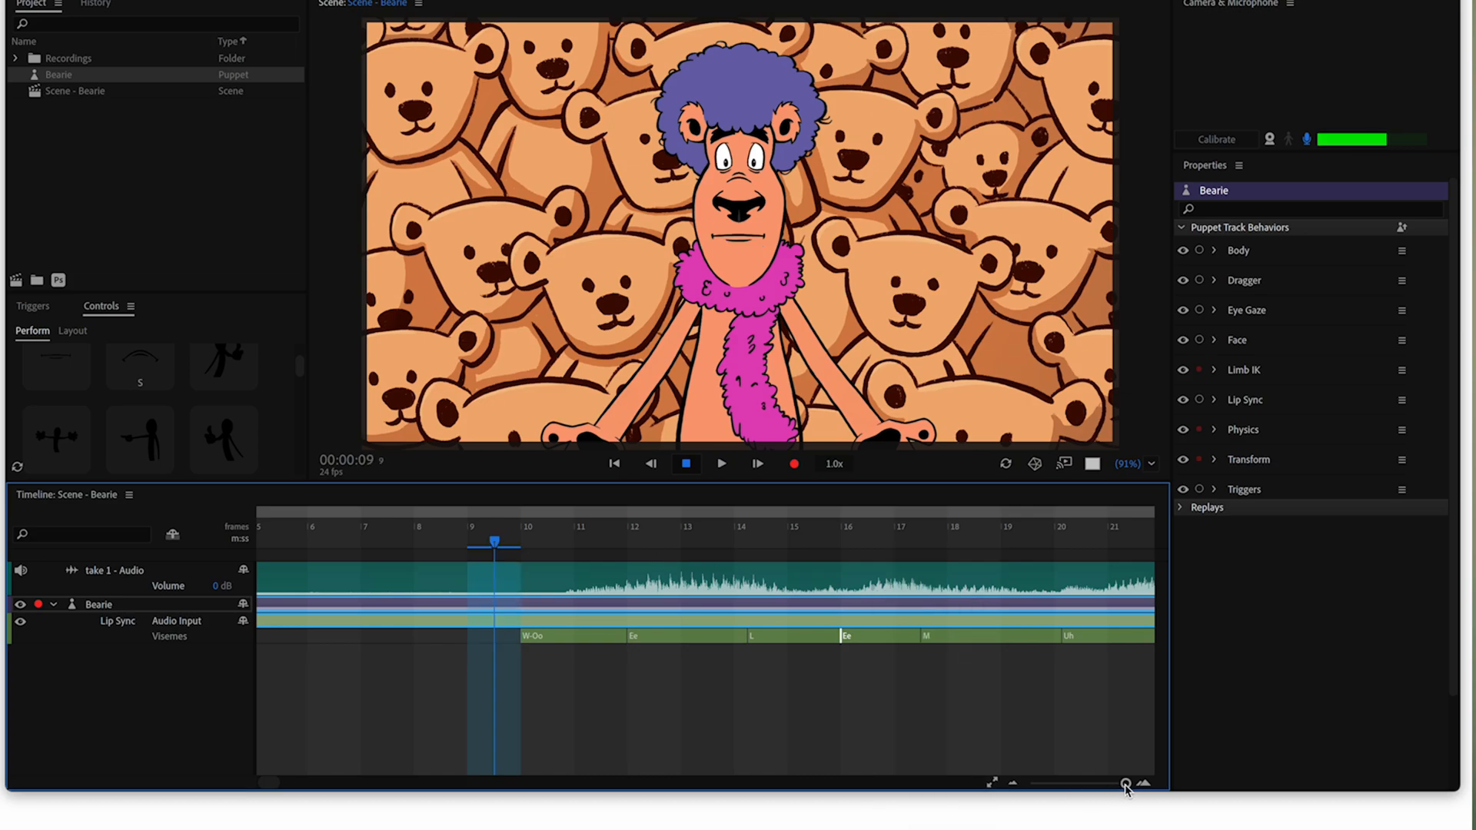
Step: Play the edited lip sync from near the start of the scene with more of the timeline in view
left_click_drag(1125, 784, 1102, 785)
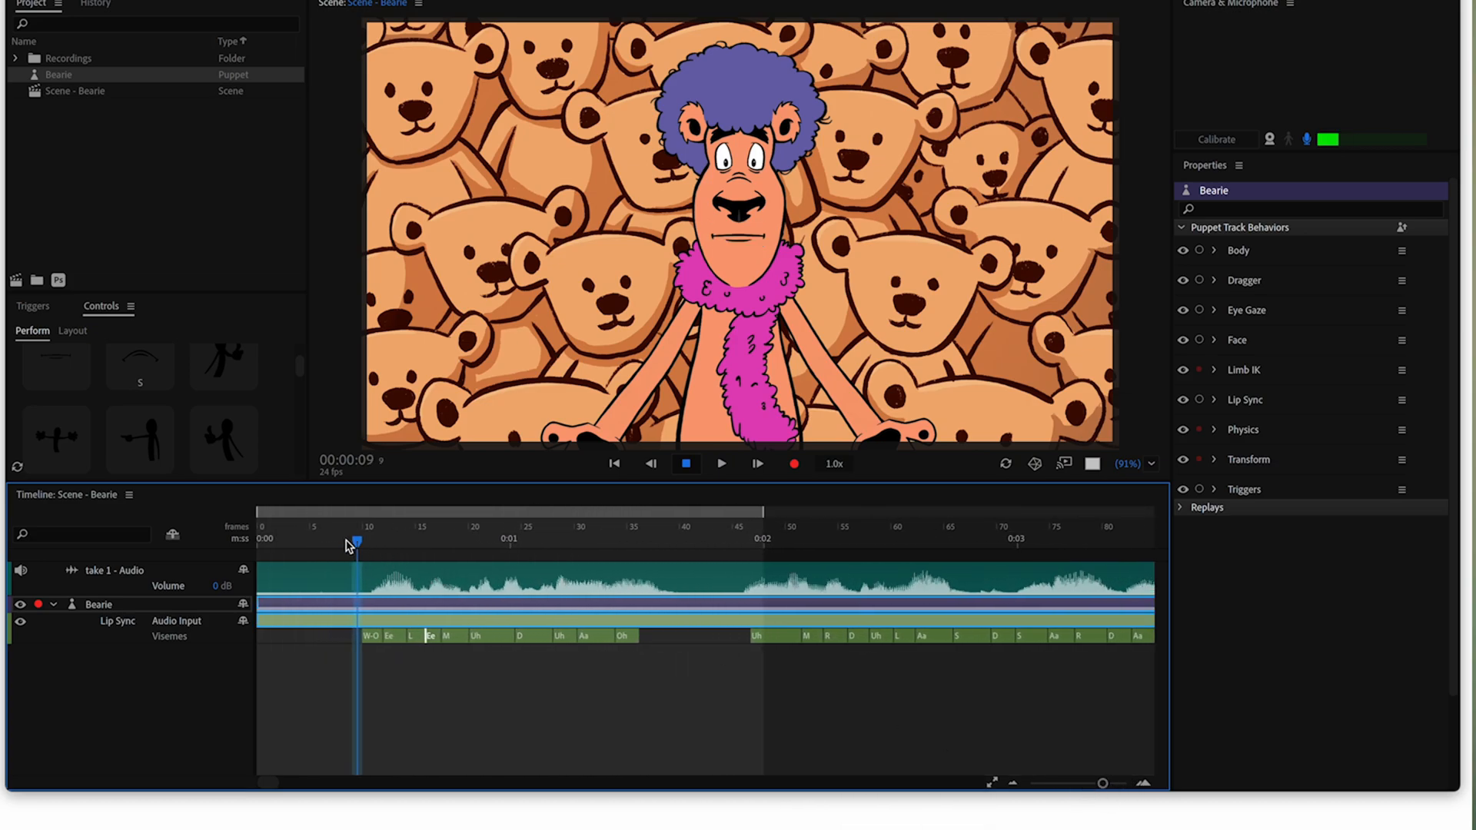
left_click_drag(347, 544, 315, 542)
key("space")
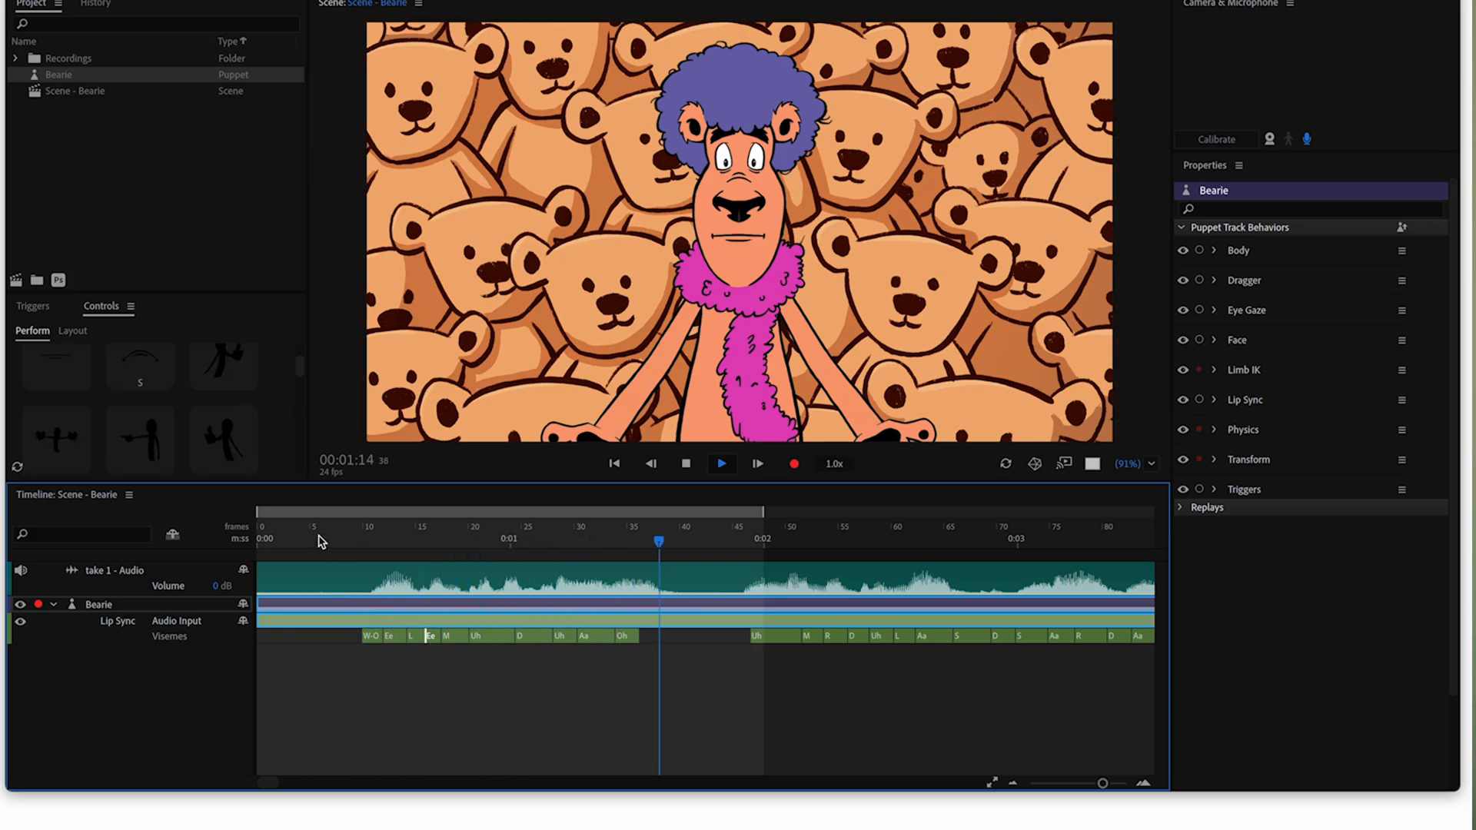
Step: Extend the first phrase's final Oh viseme to about frame 42, change it to L, and replay the lip sync from near the start
key("space")
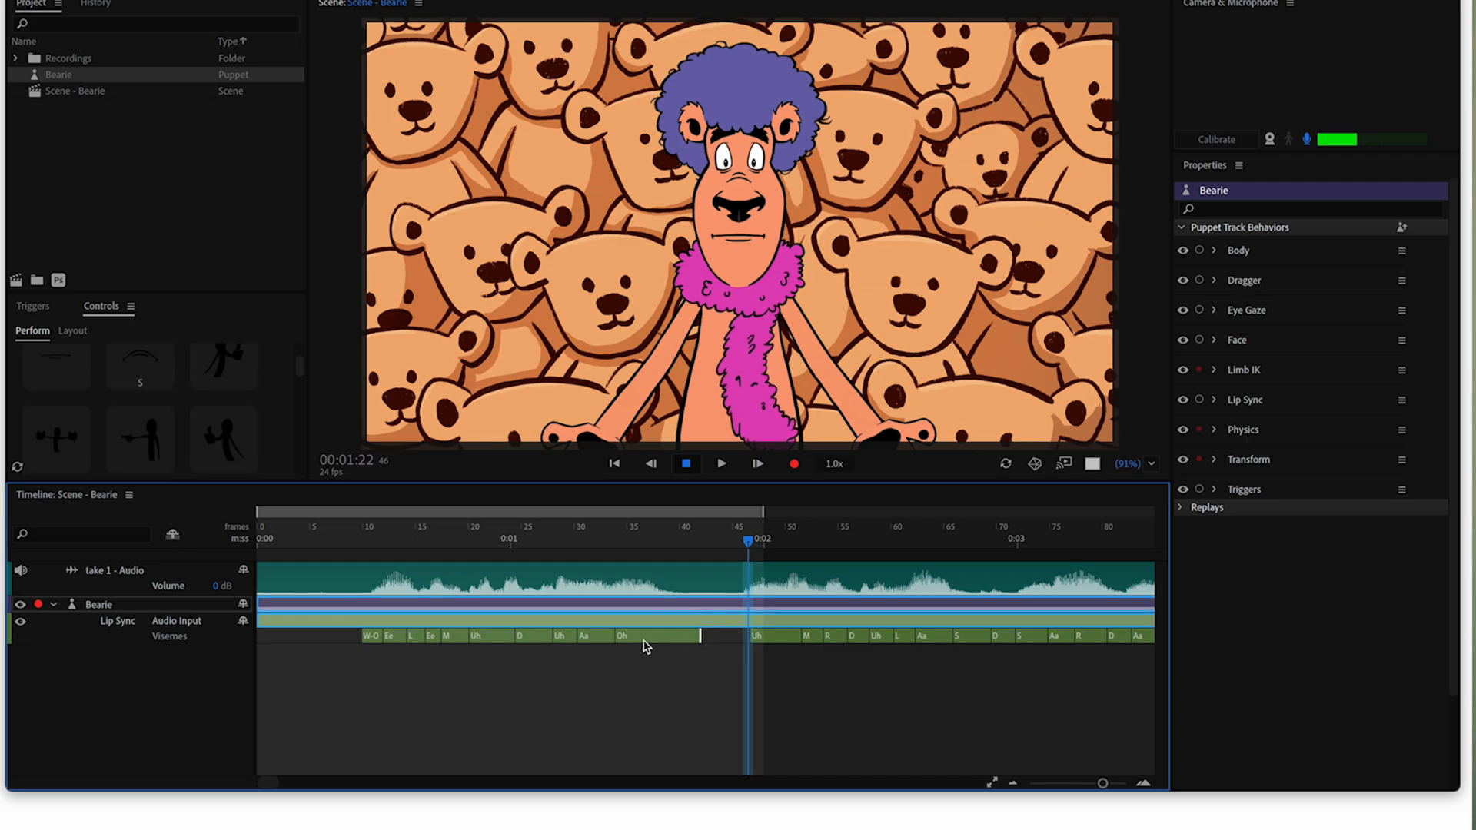
right_click(645, 636)
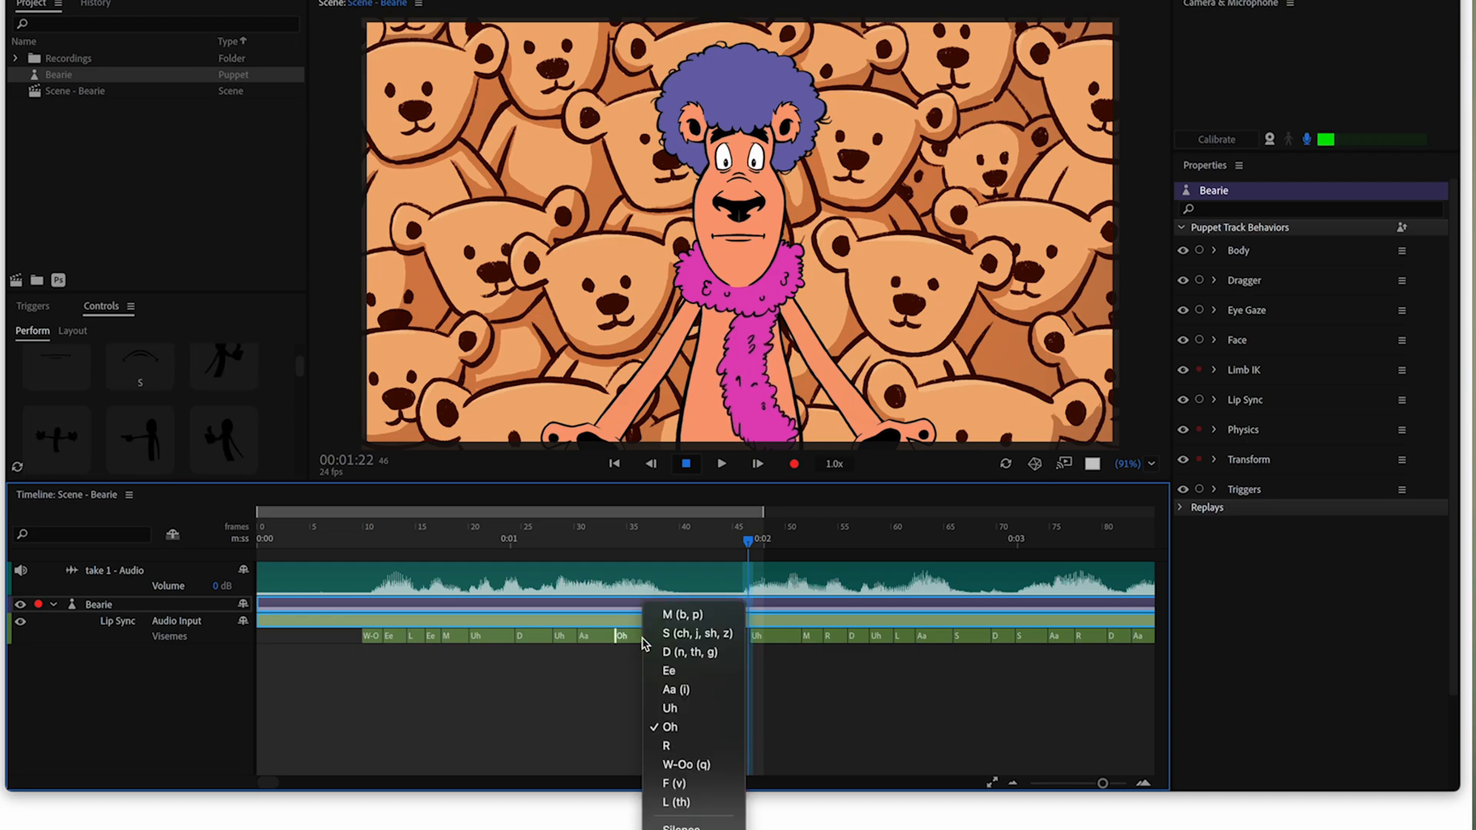
left_click(686, 800)
left_click(338, 540)
key("space")
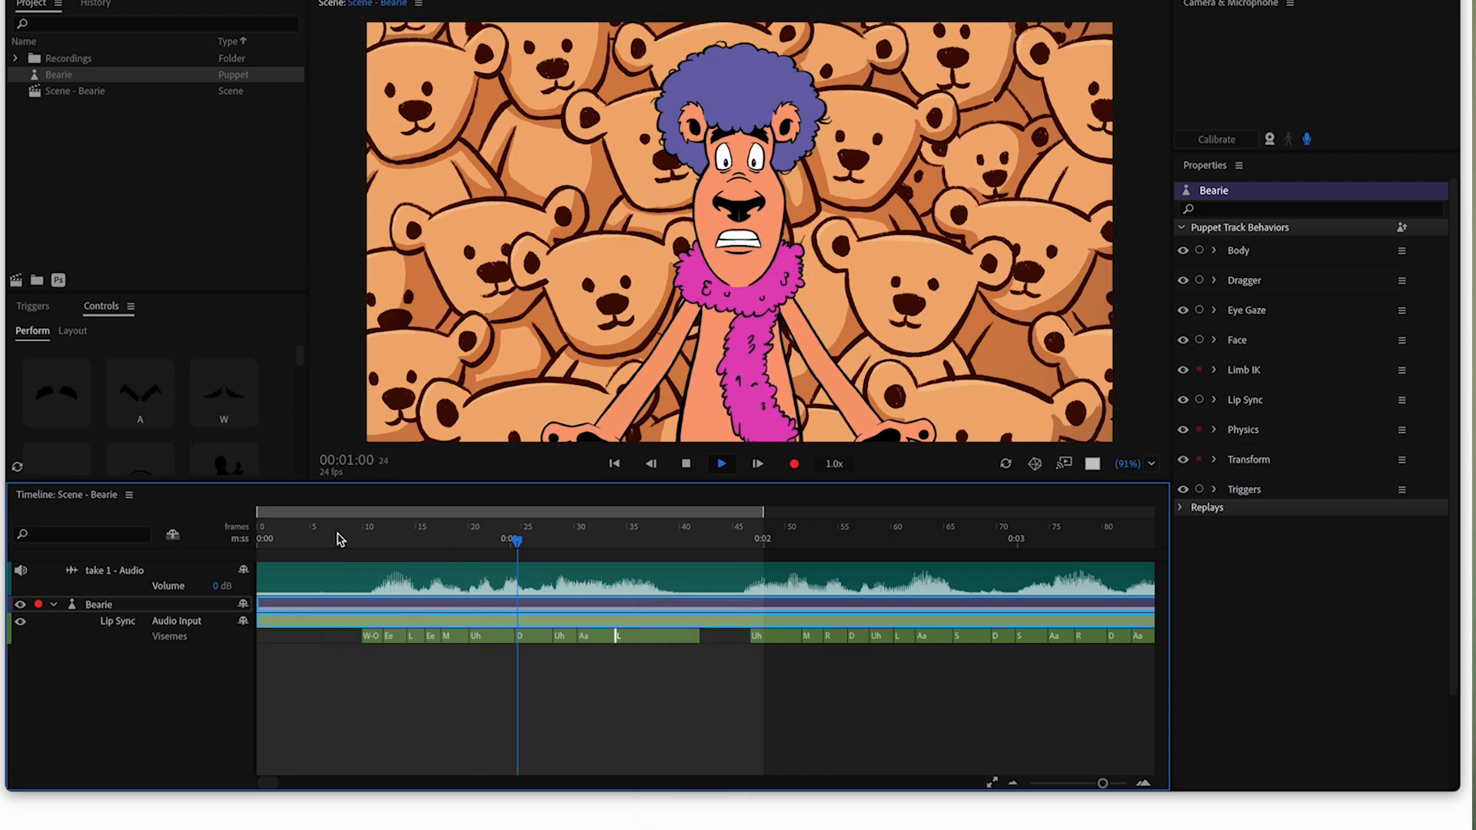
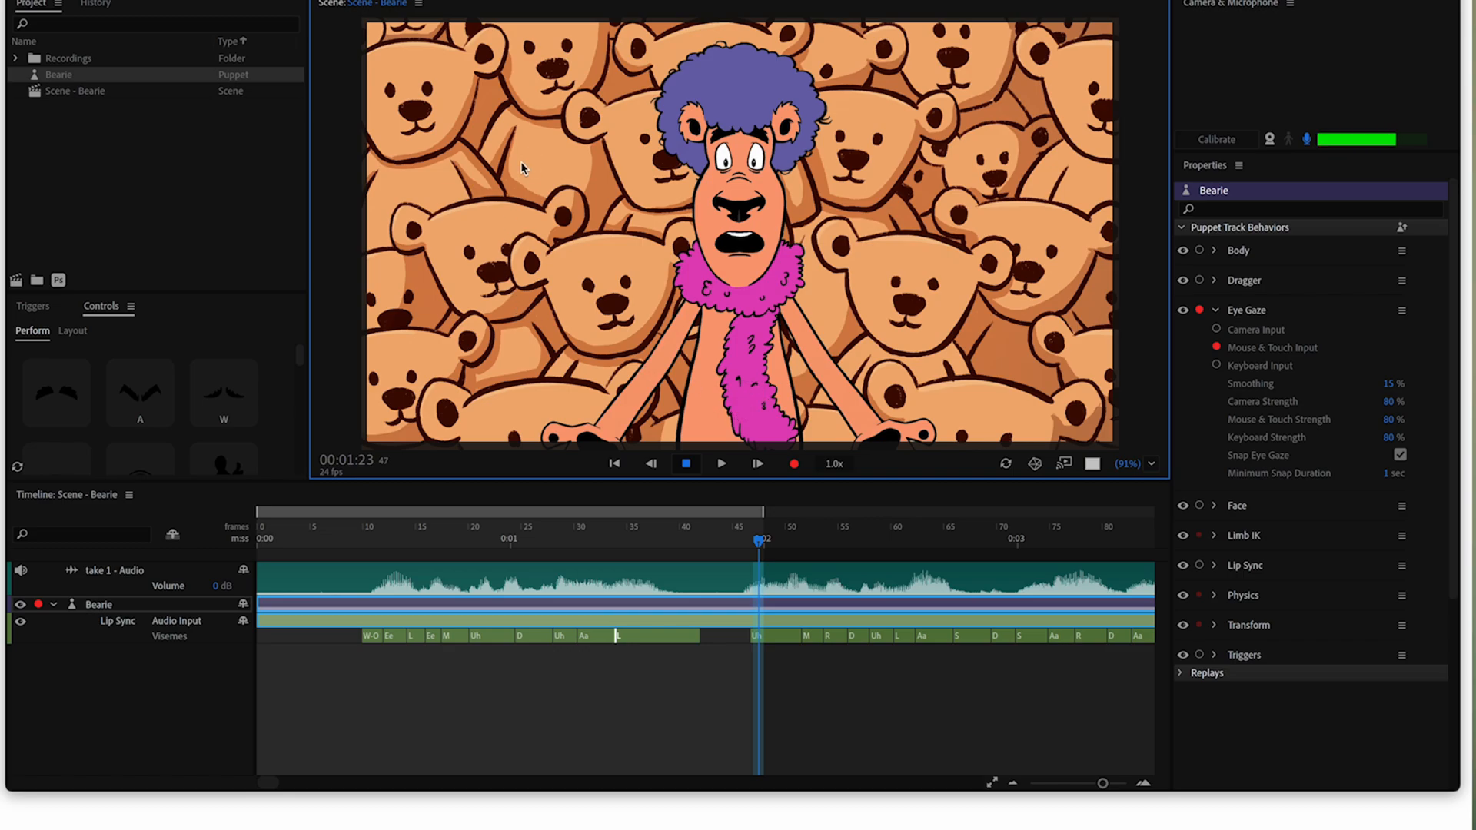
Step: Test Eye Gaze with Mouse & Touch Input and Keyboard Input, leaving only its Camera Input armed
left_click(463, 147)
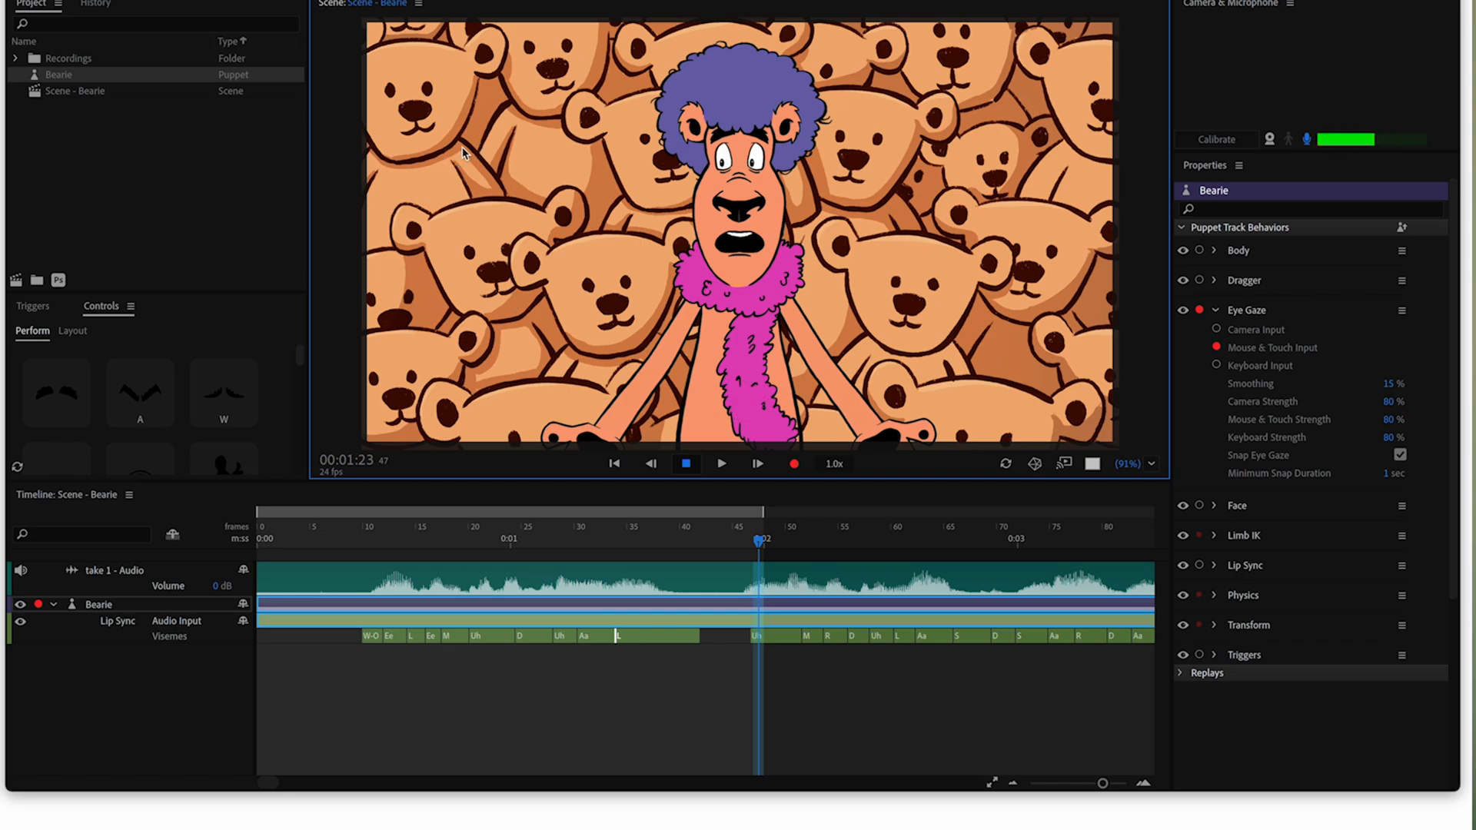
left_click(1217, 366)
left_click(1217, 347)
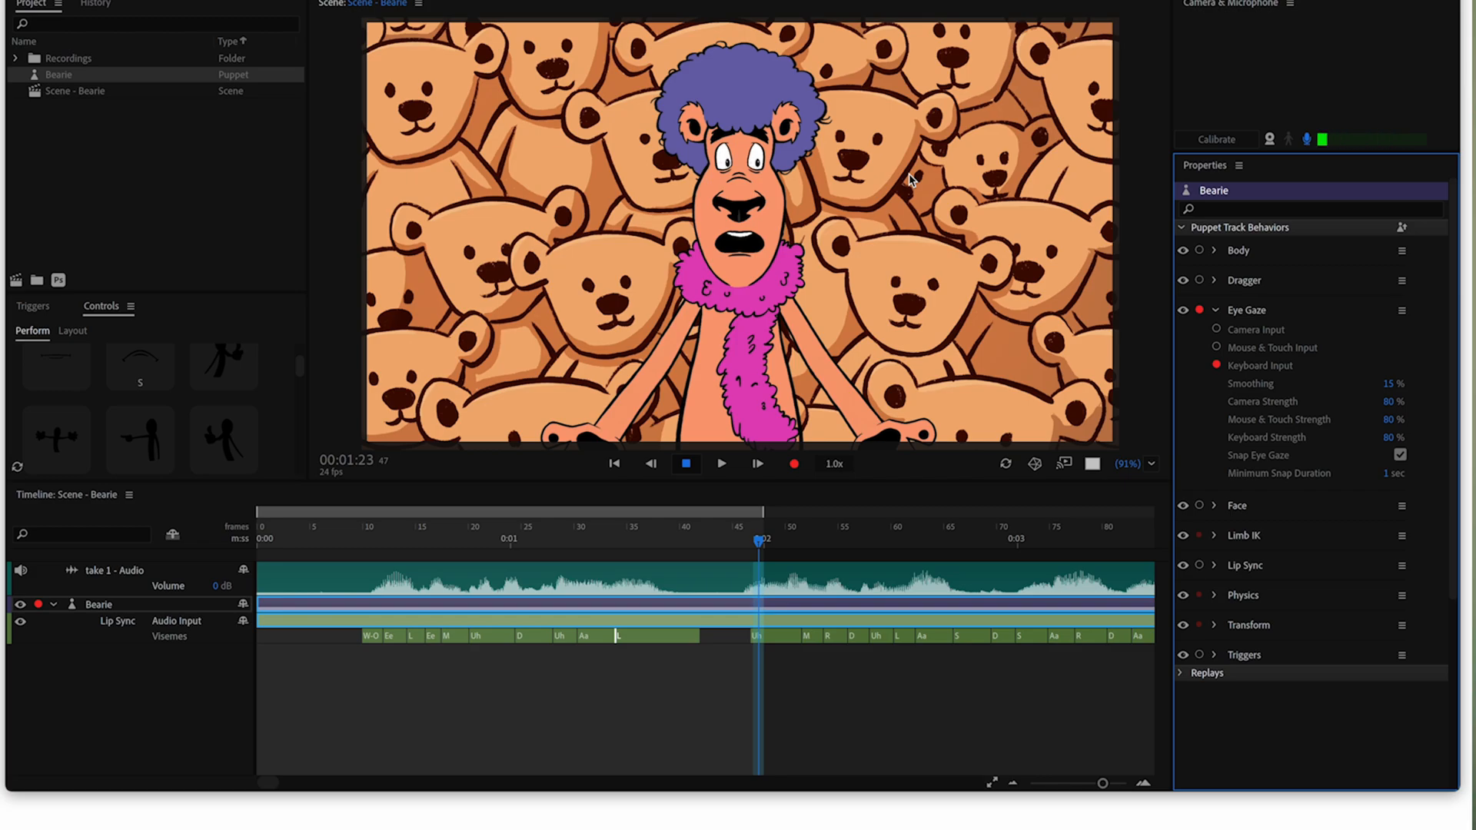
left_click(1258, 330)
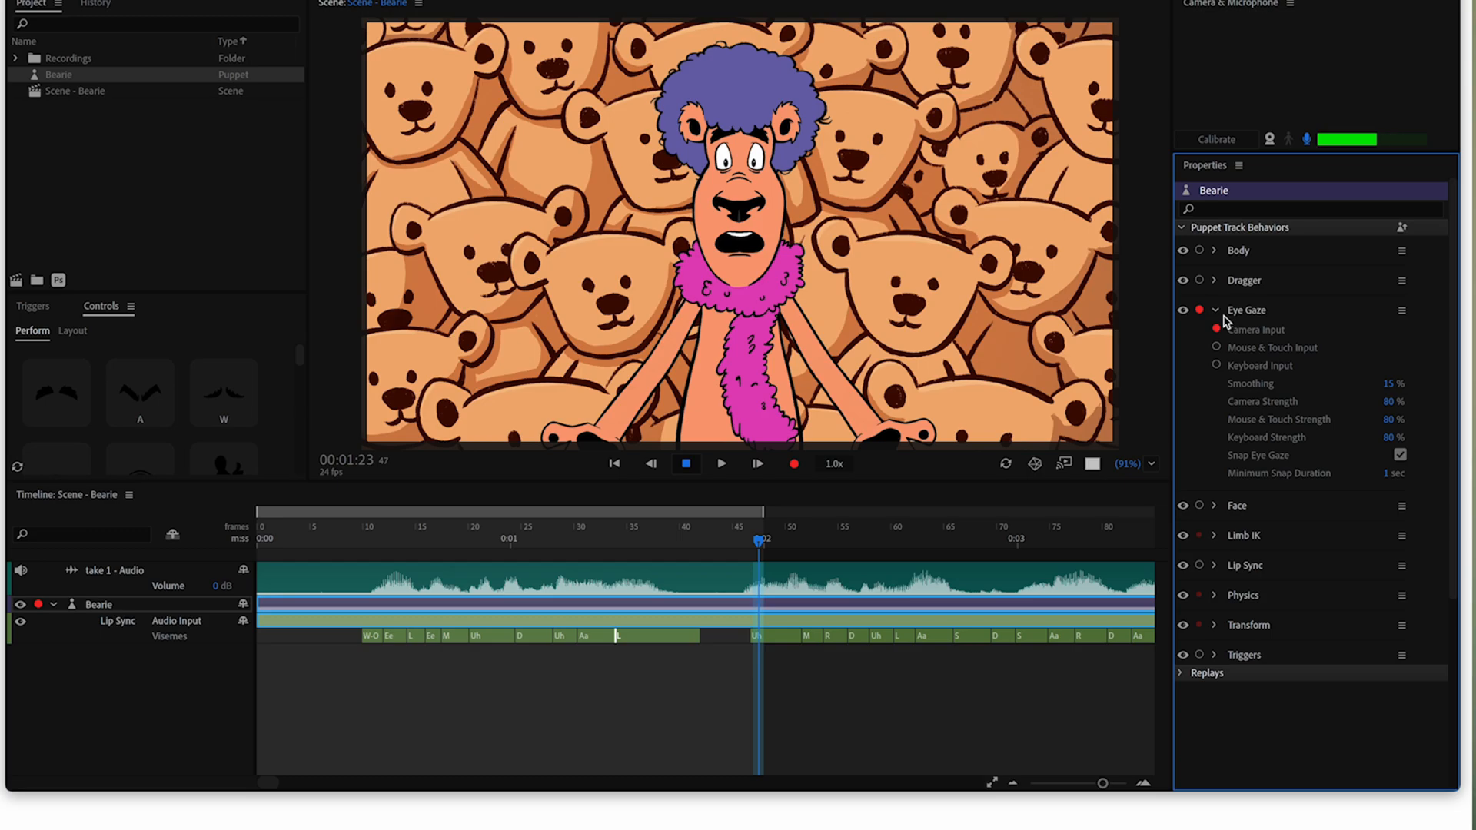
Step: Return to the scene's start, turn on the camera, and arm the Face behavior in place of Eye Gaze
left_click_drag(282, 527, 198, 526)
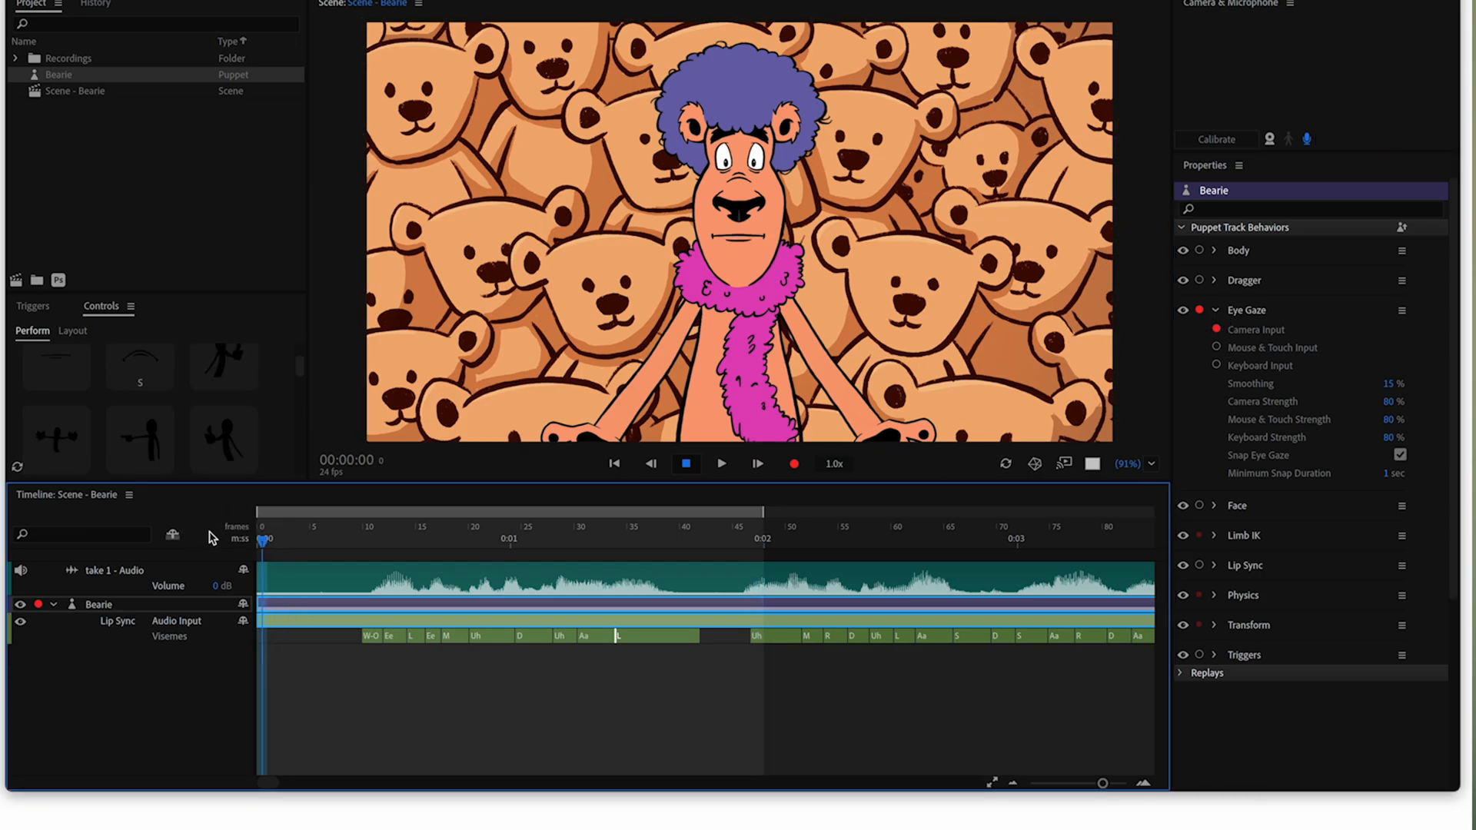
left_click(1269, 140)
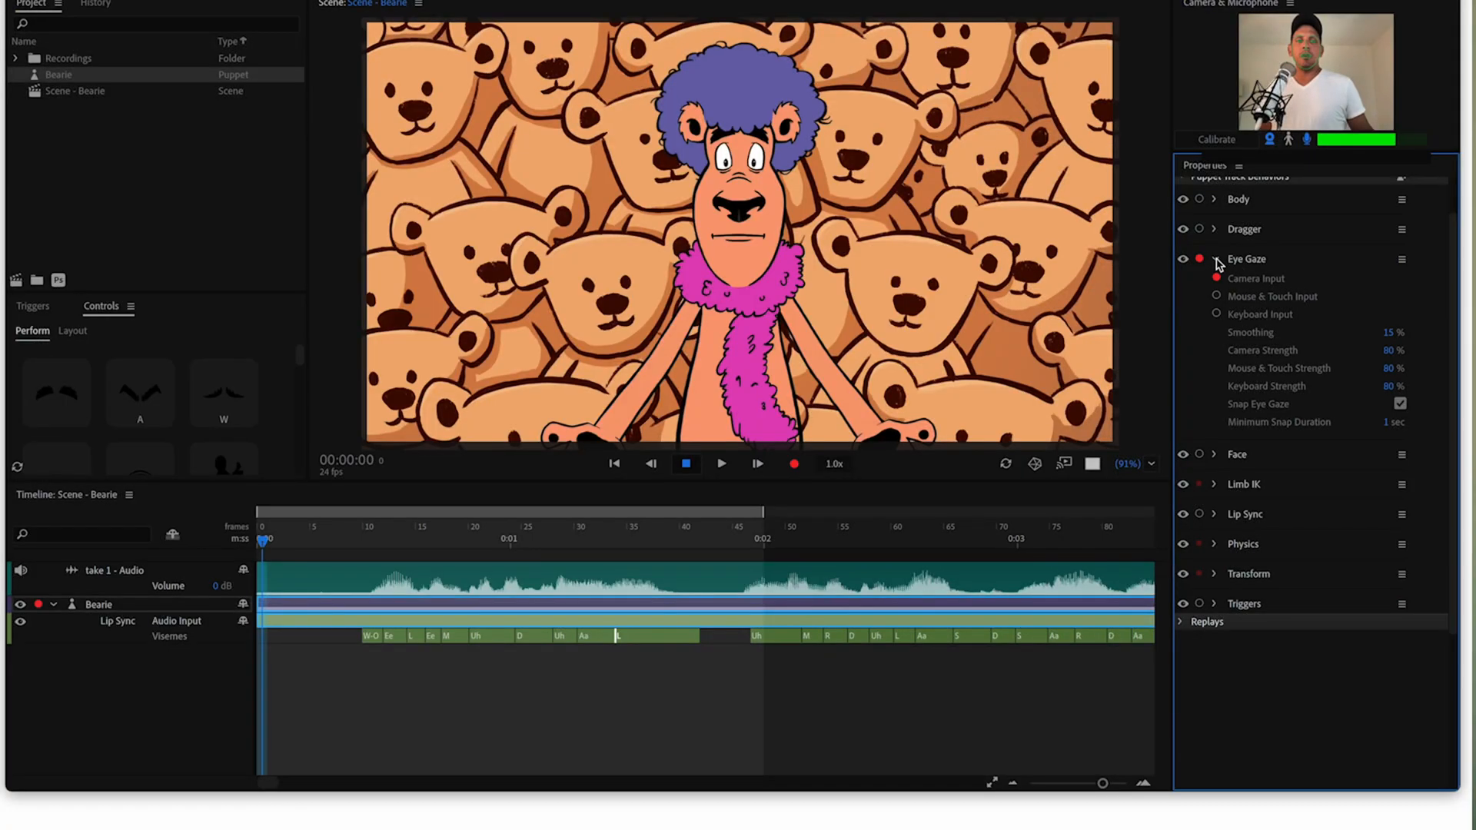
left_click(1215, 259)
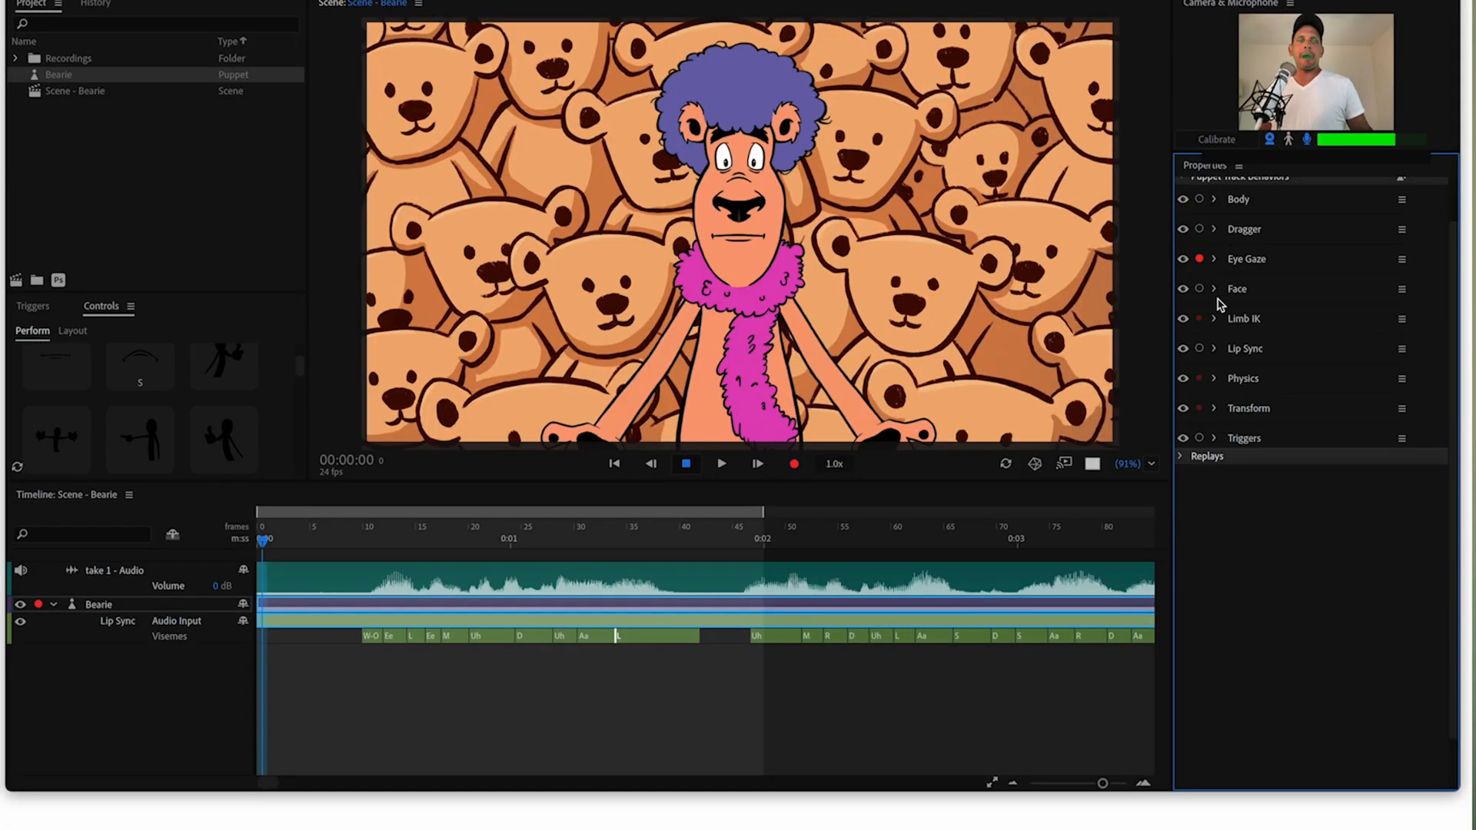
left_click(1199, 260)
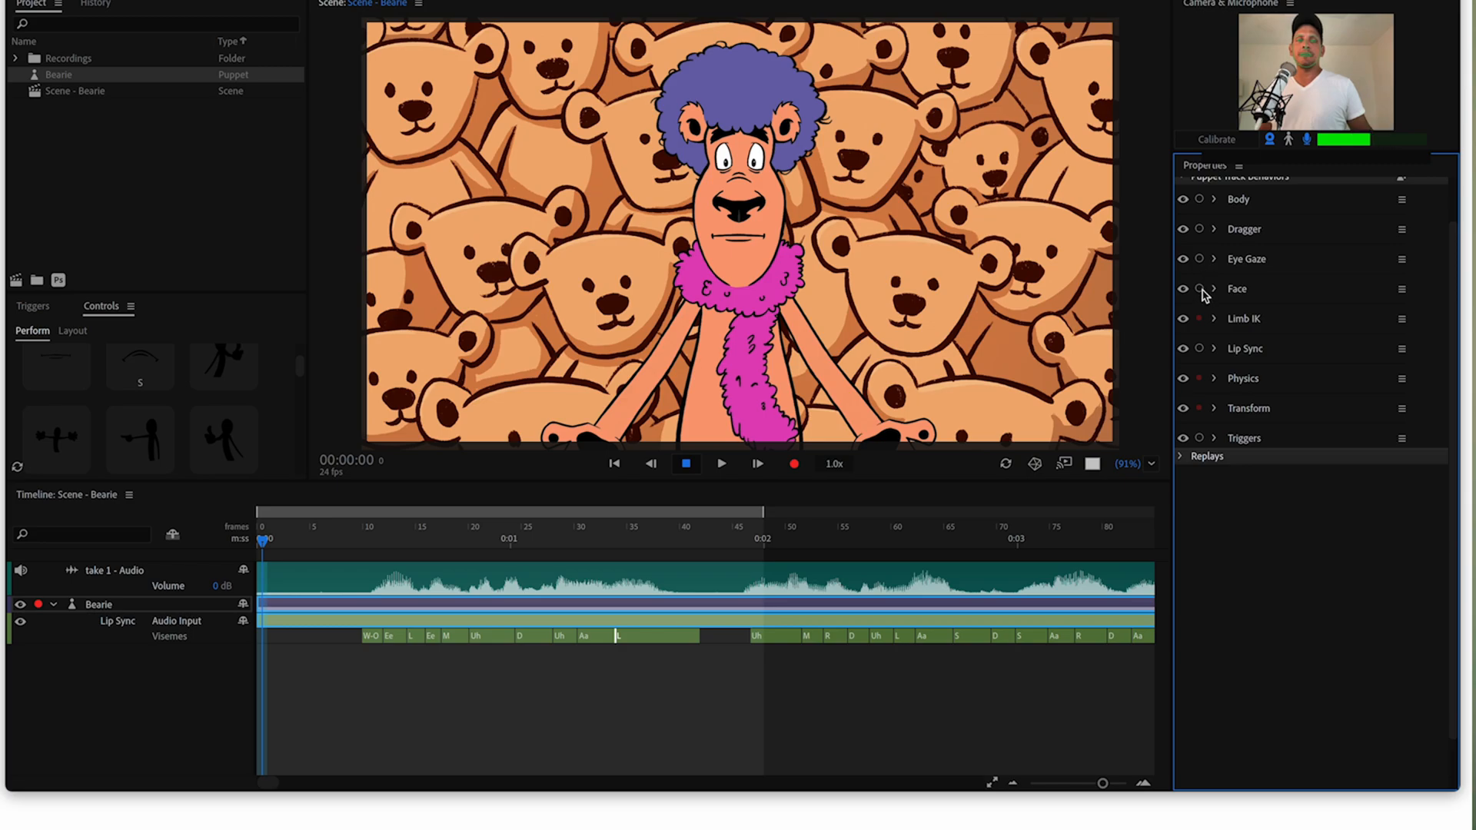
left_click(1200, 289)
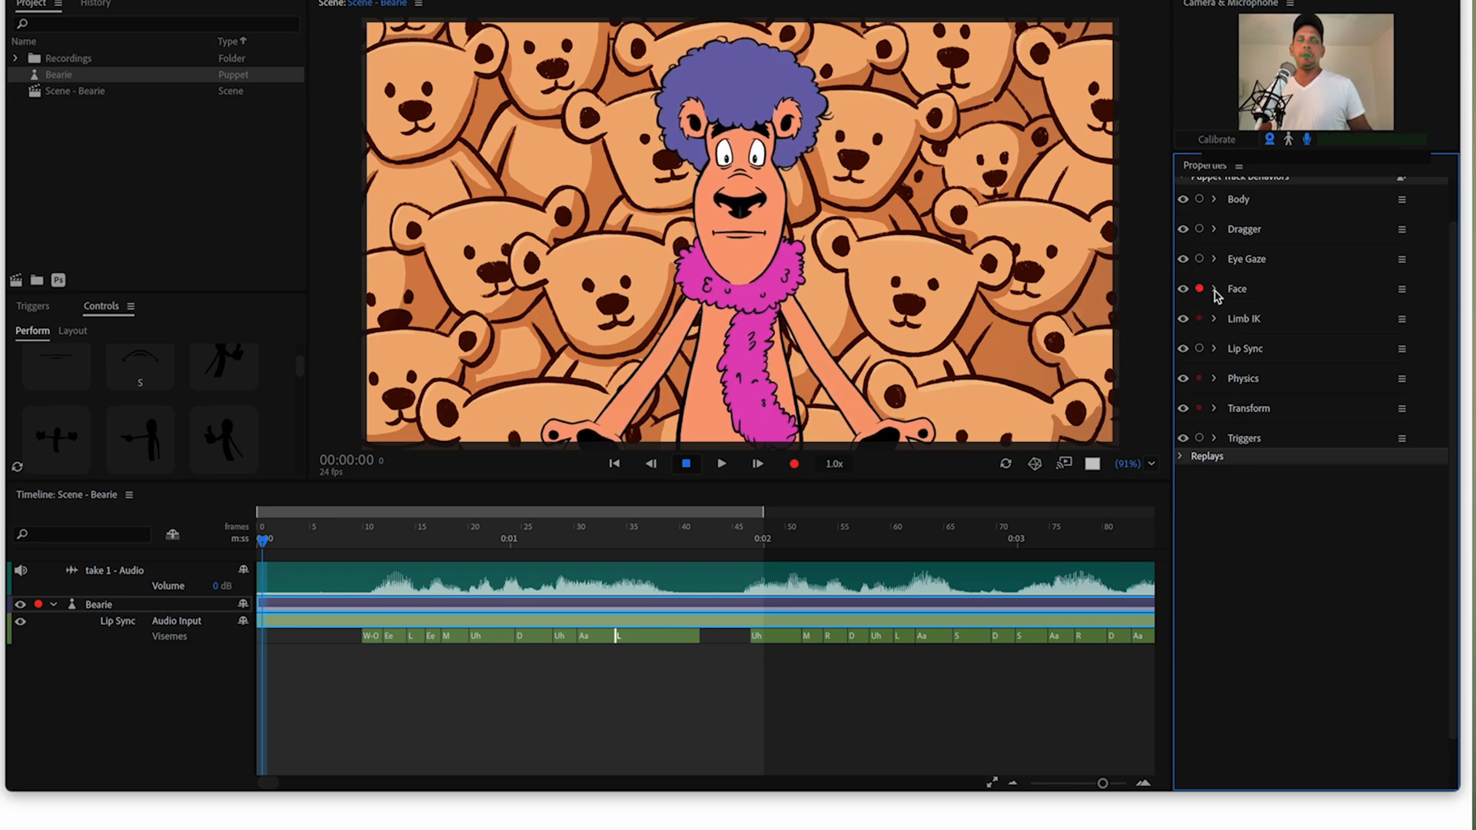
Step: Show the Face behavior's settings and record a camera performance from the scene's start to about 5:04
left_click(1215, 290)
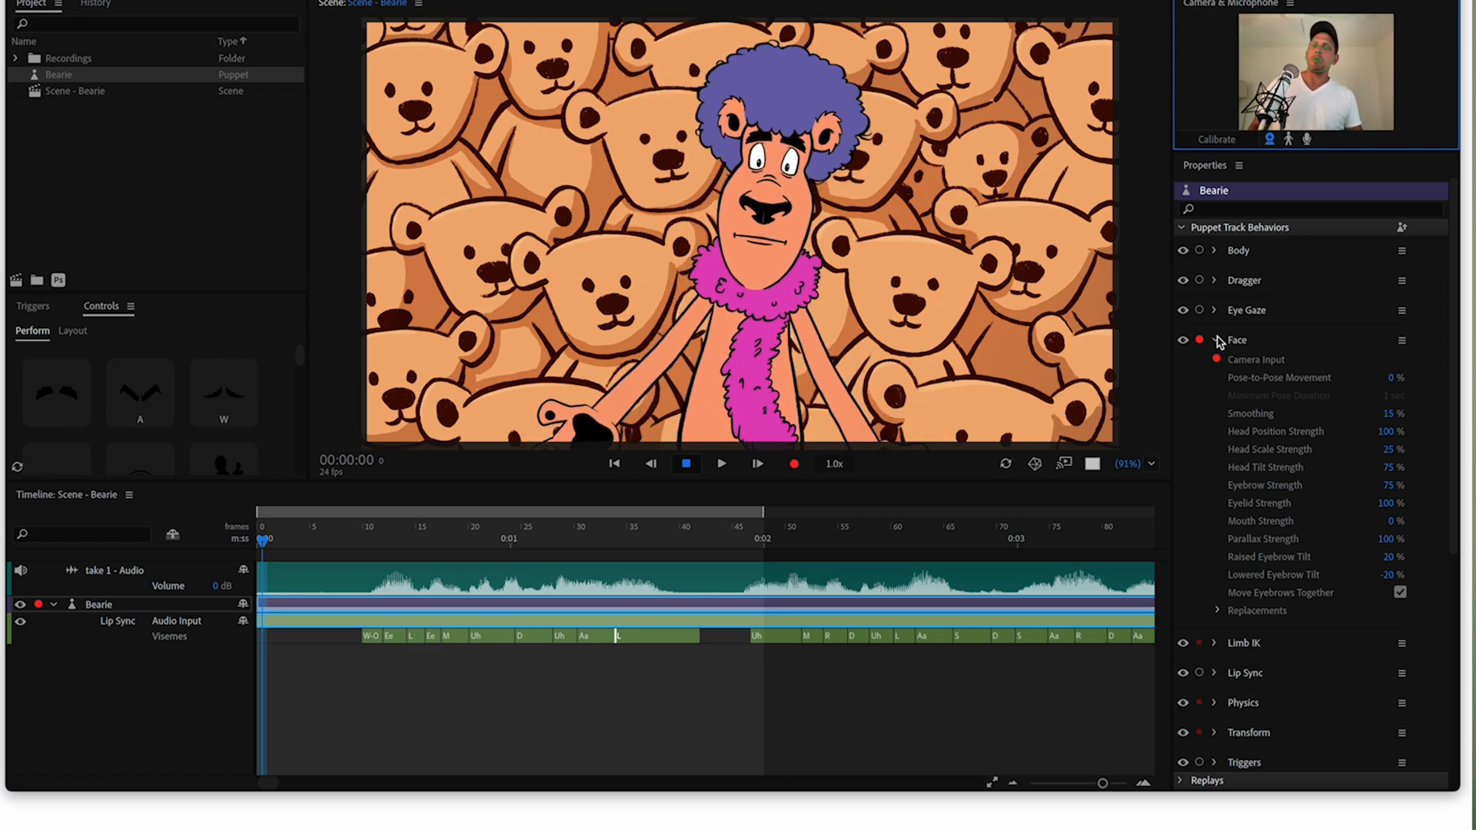
key("ctrl+r")
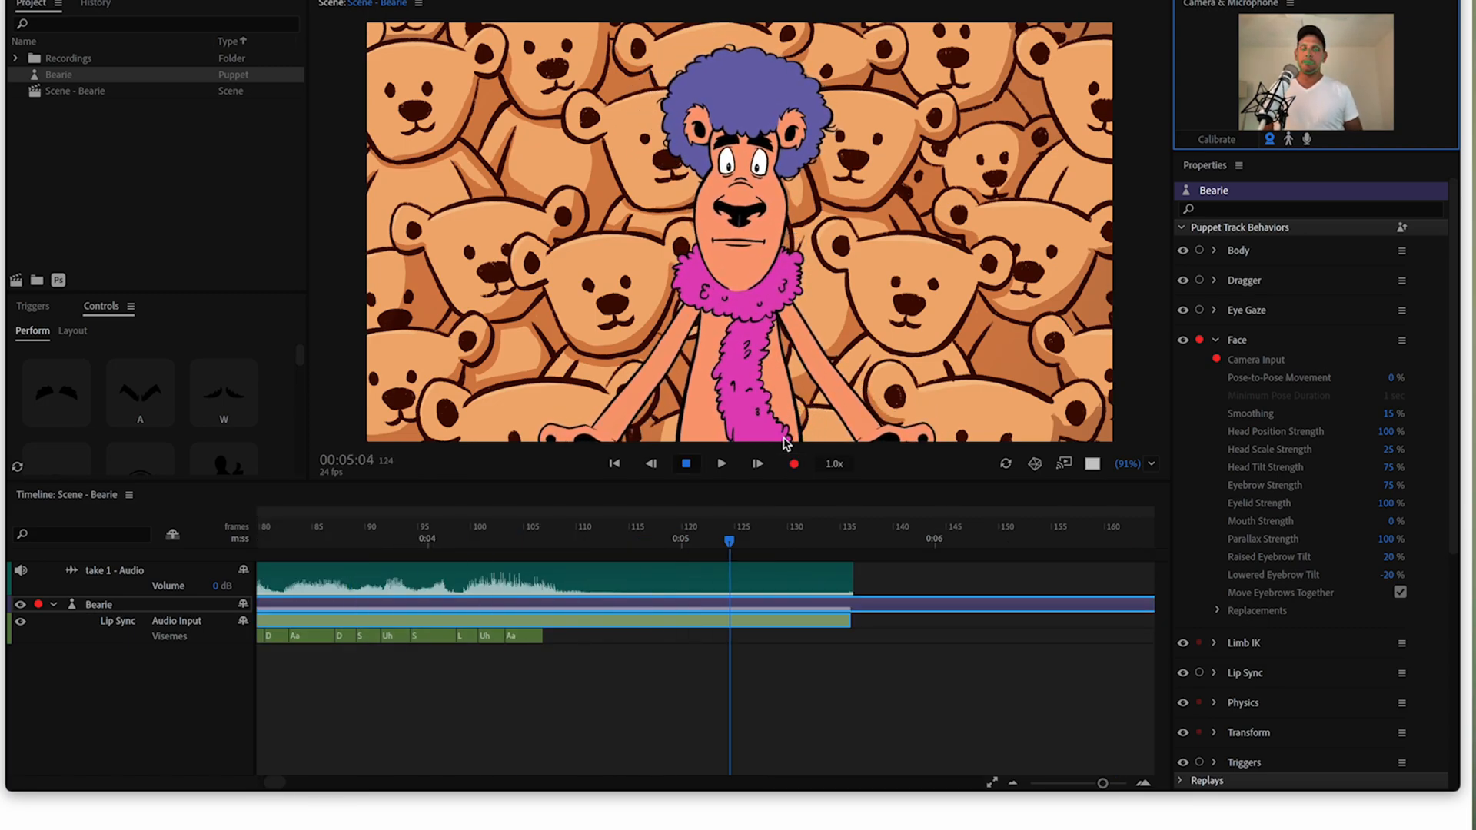
key("space")
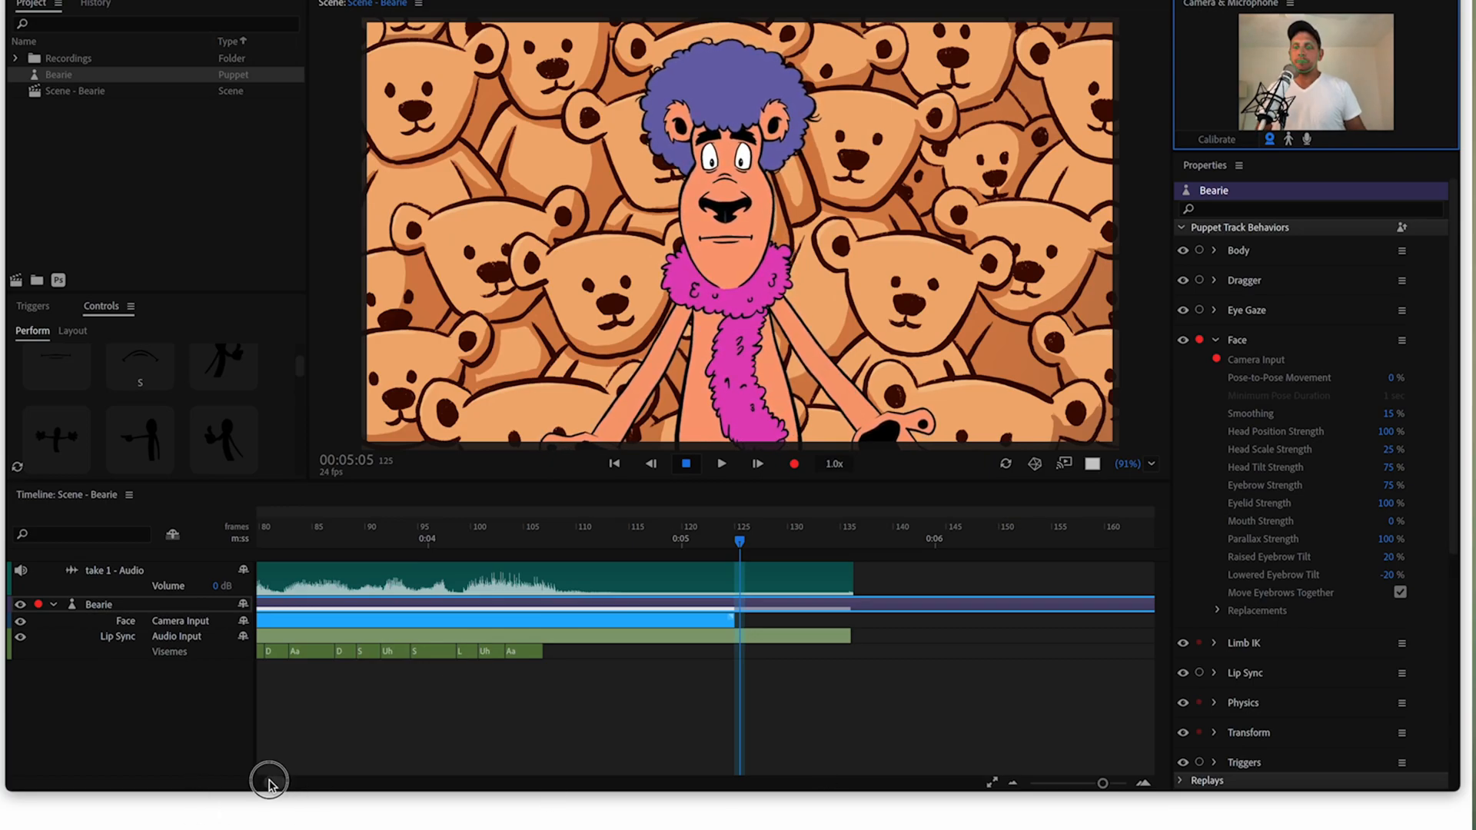
Step: Record a second Face camera take over the first, starting at about 1:19 and ending at about 6:01
left_click_drag(268, 782, 264, 781)
left_click_drag(537, 538, 471, 587)
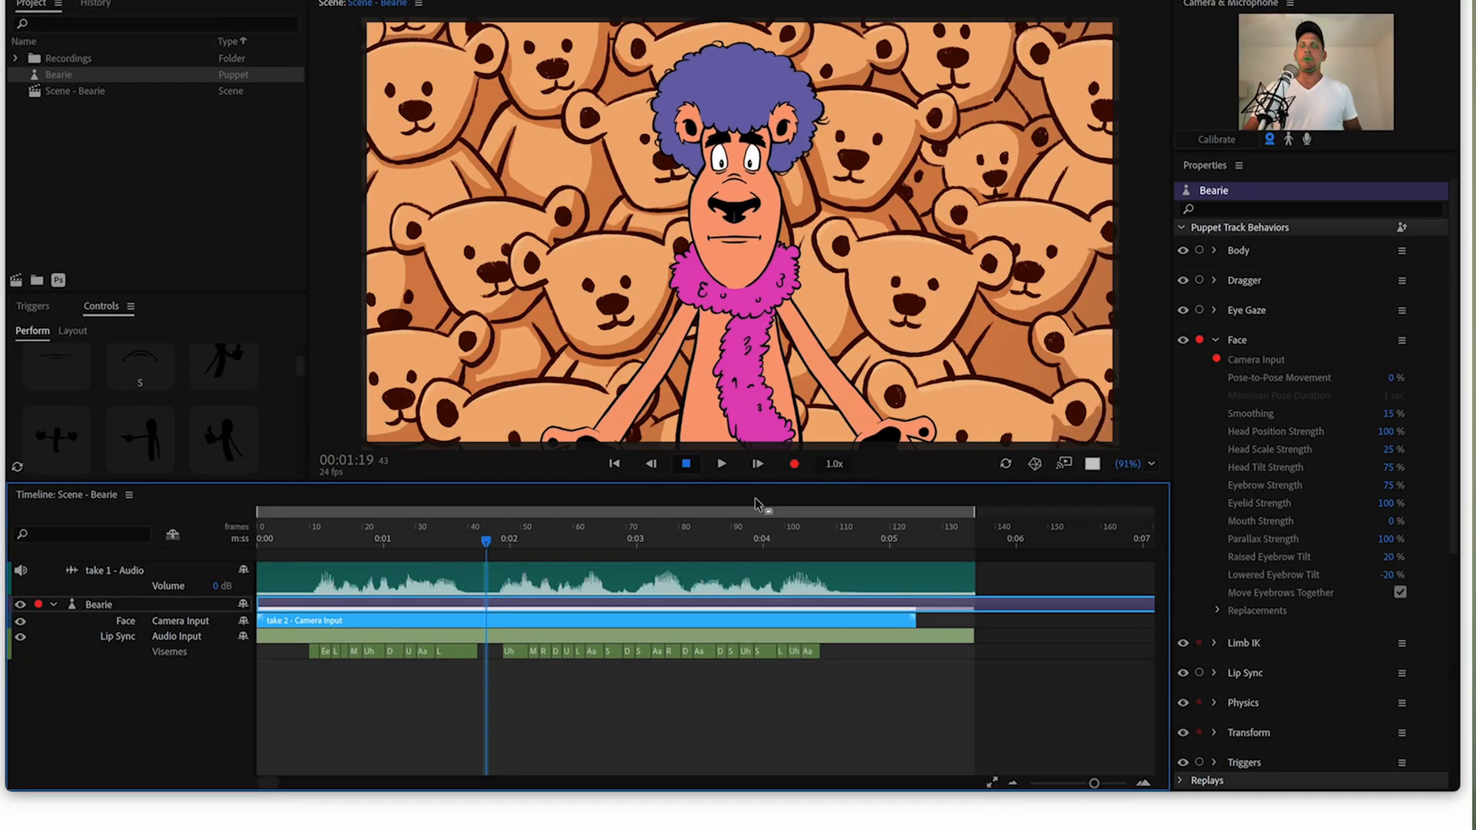
key("super+r")
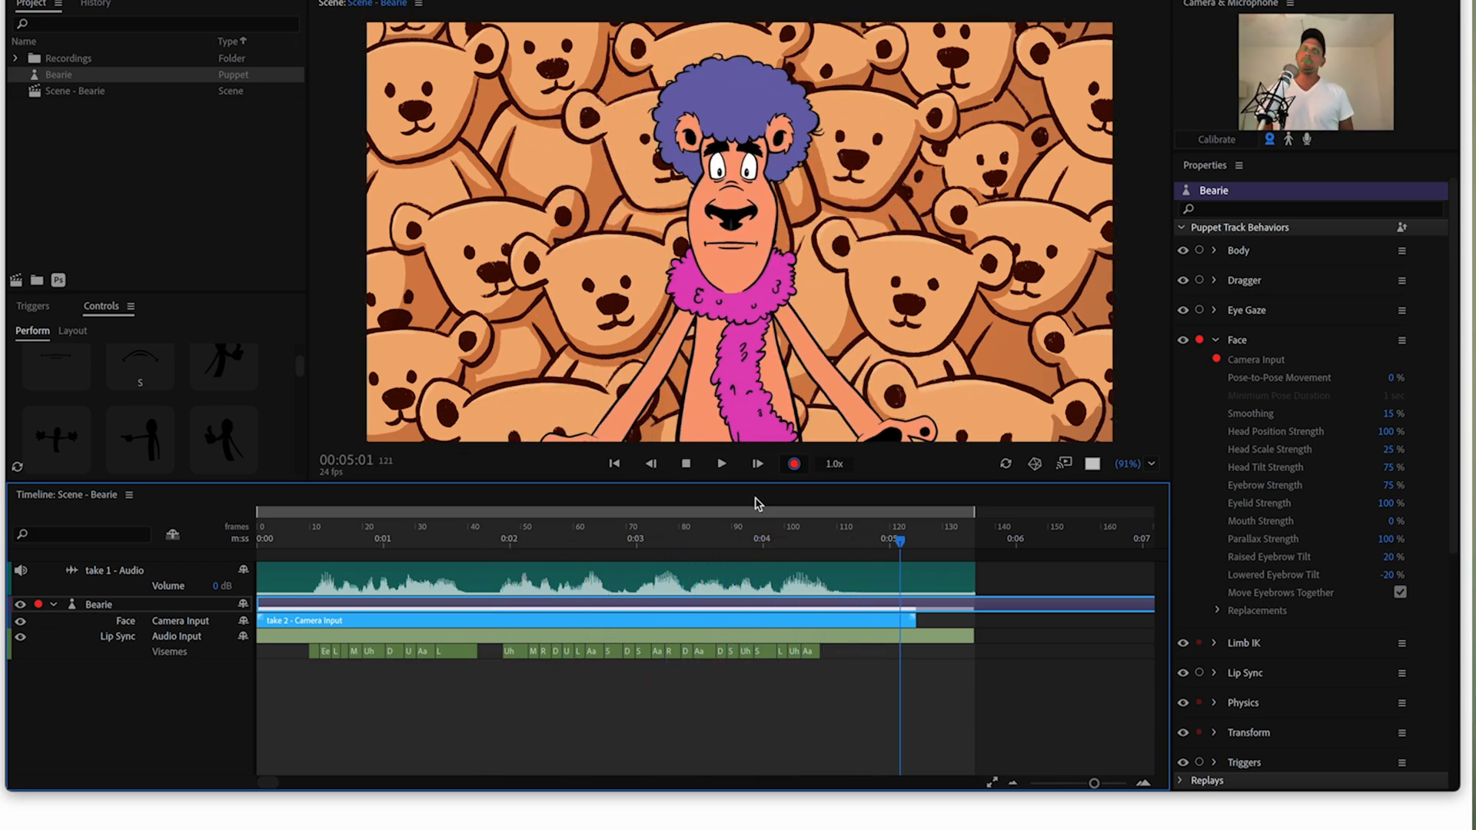
key("space")
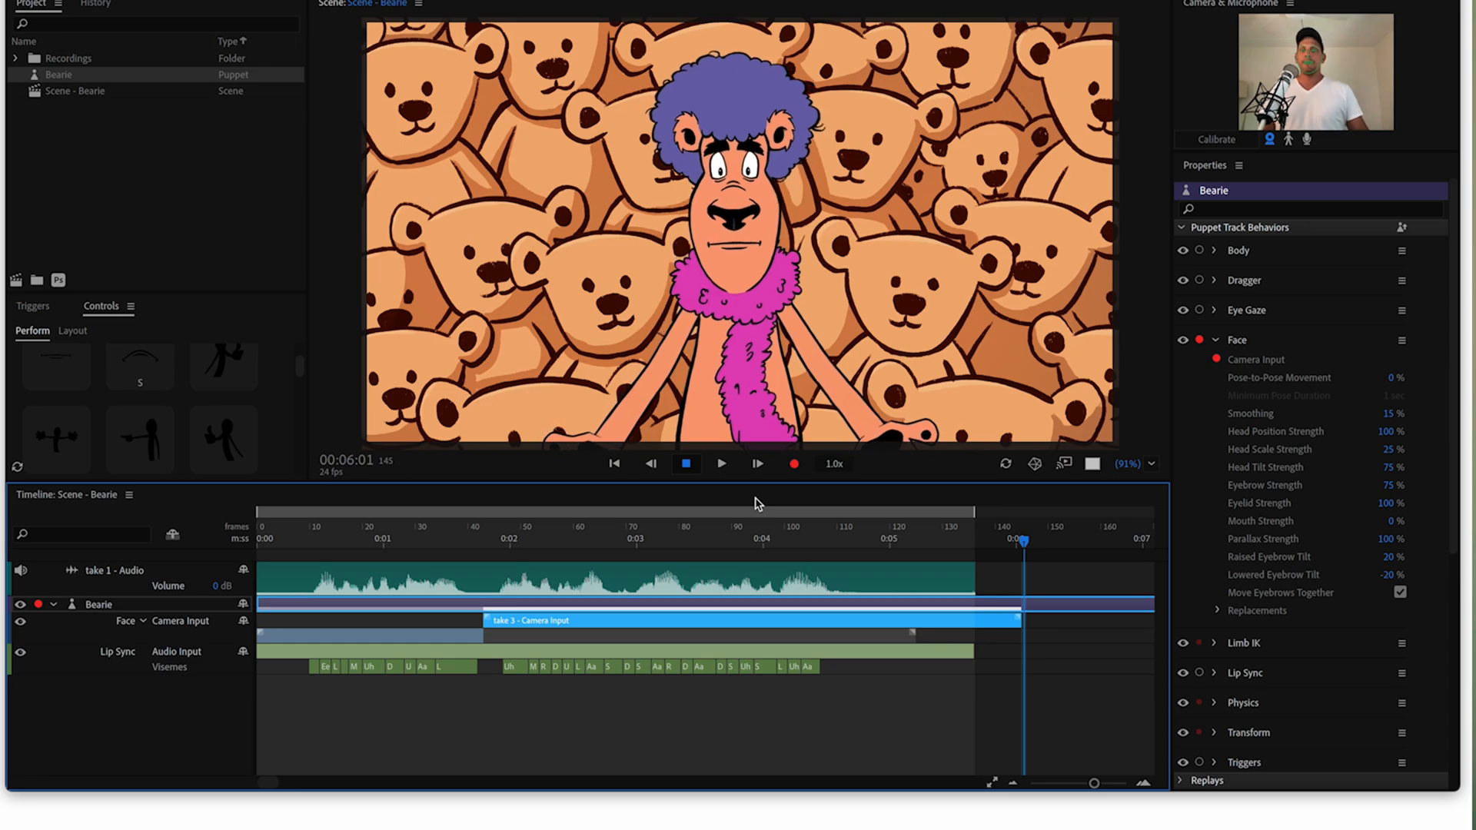
Step: Play back the combined Face takes and examine the cut where the first camera take gives way to the second
left_click(336, 531)
key("space")
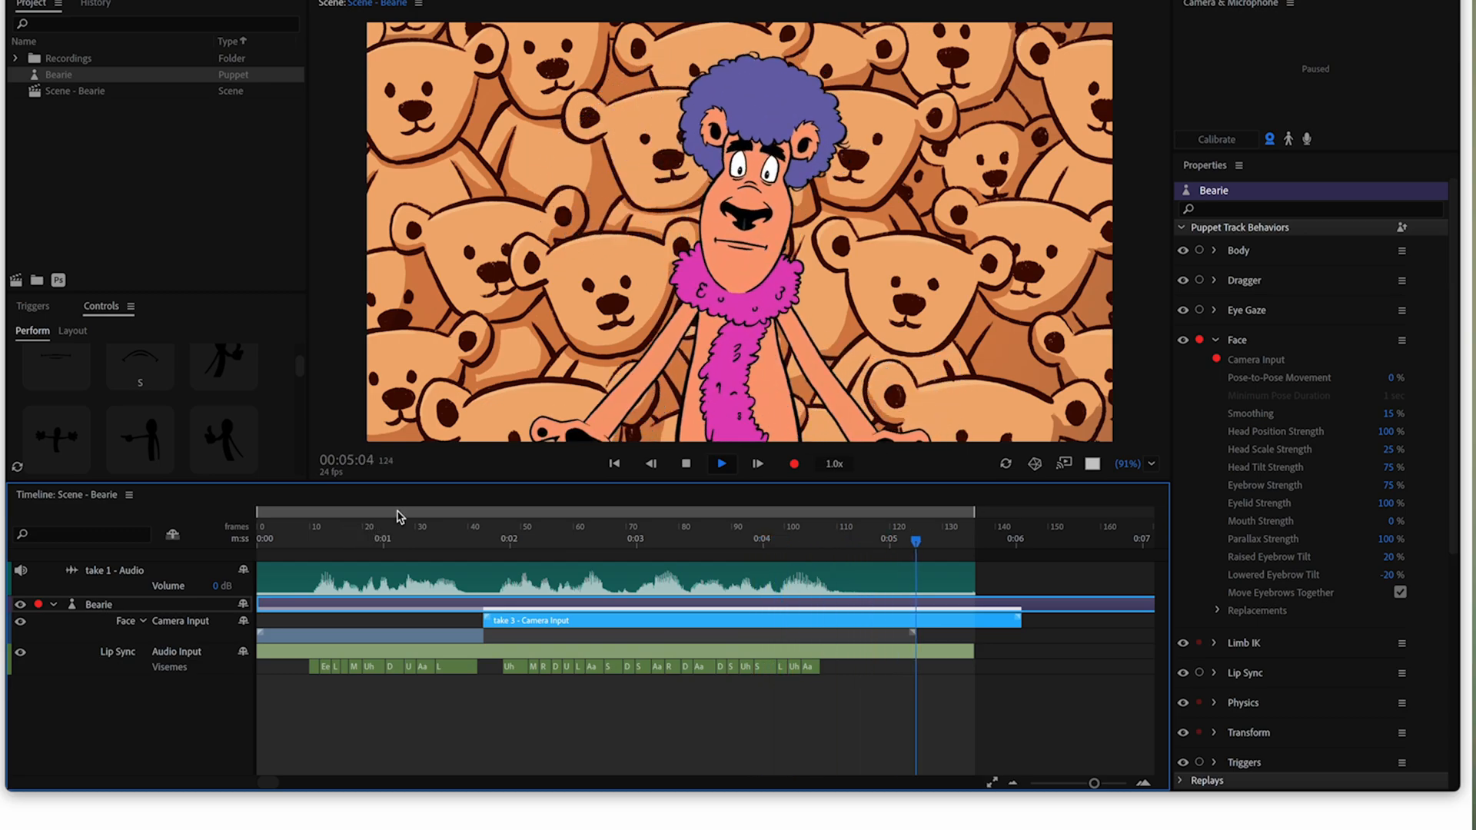
key("space")
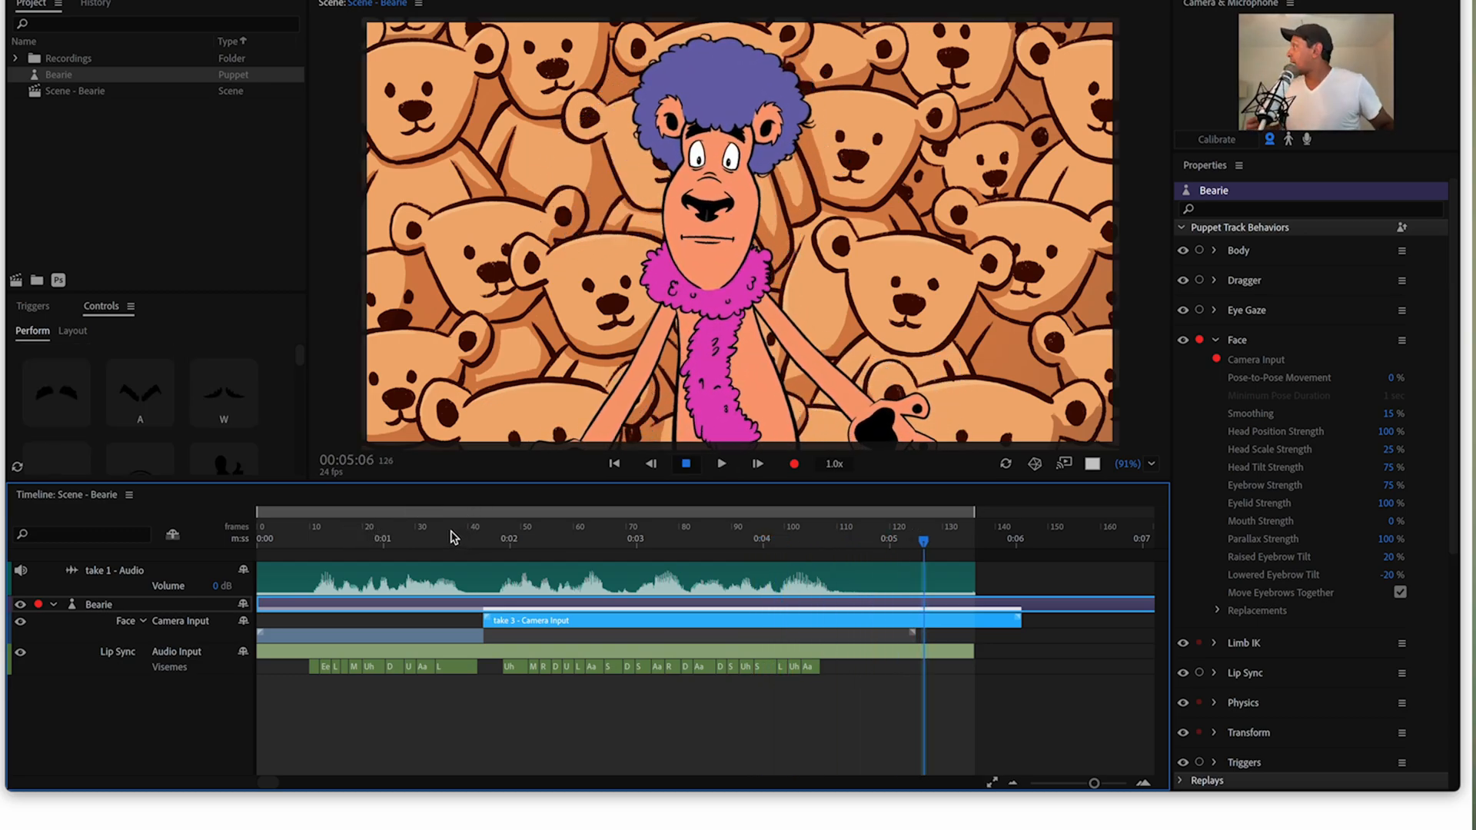
left_click_drag(451, 538, 464, 535)
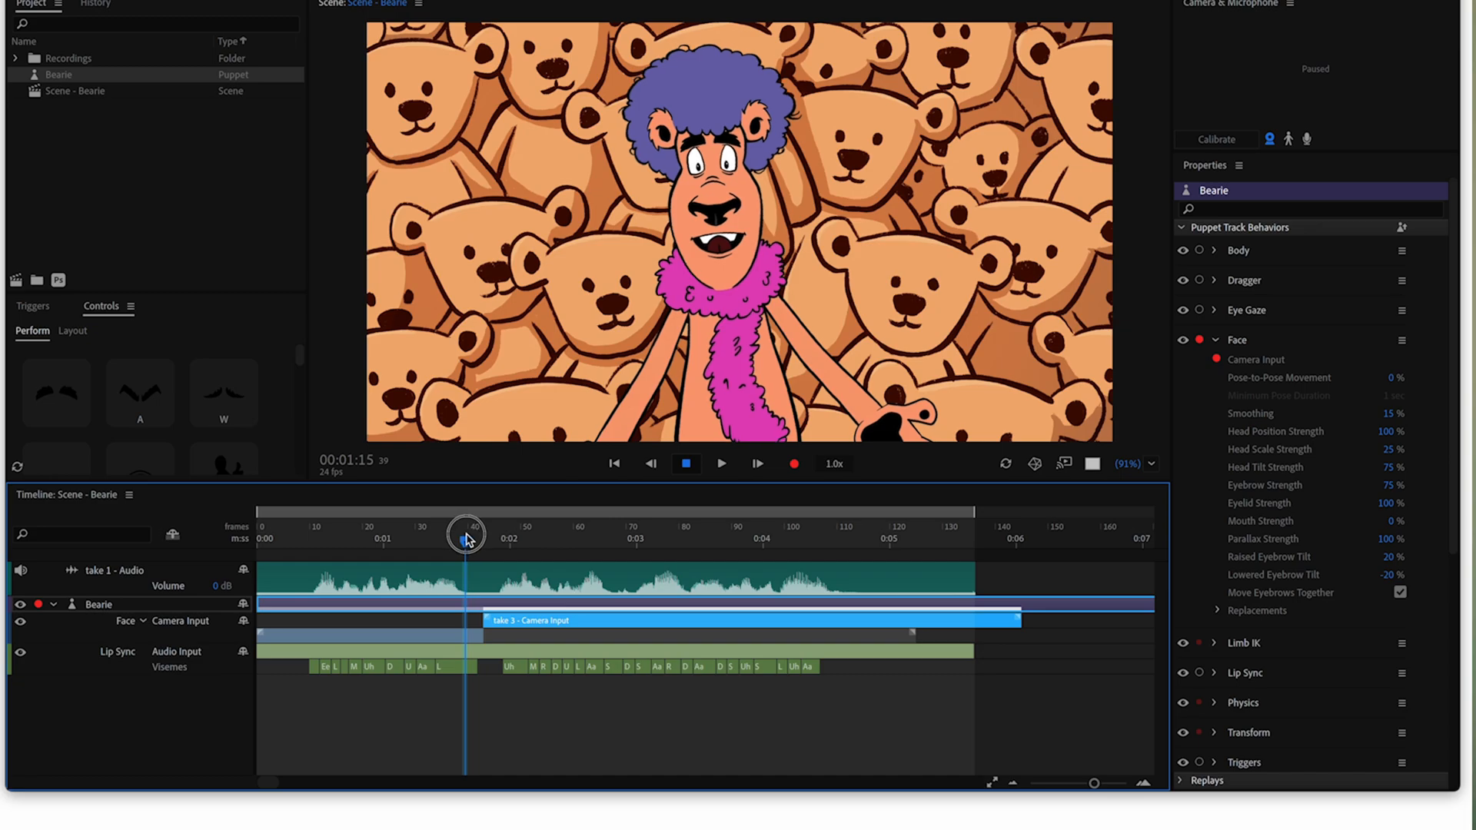
left_click(455, 639)
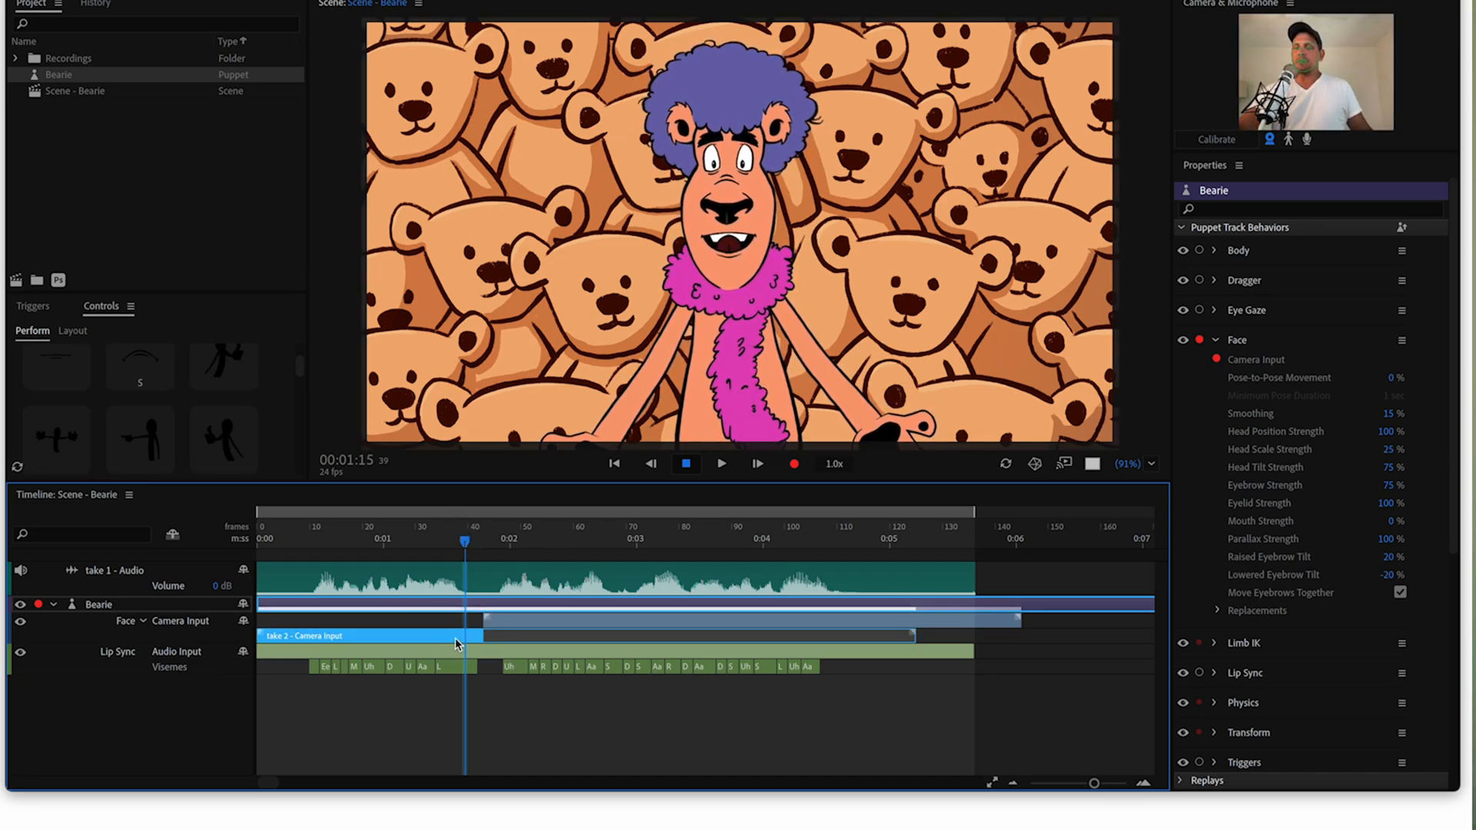
left_click(510, 624)
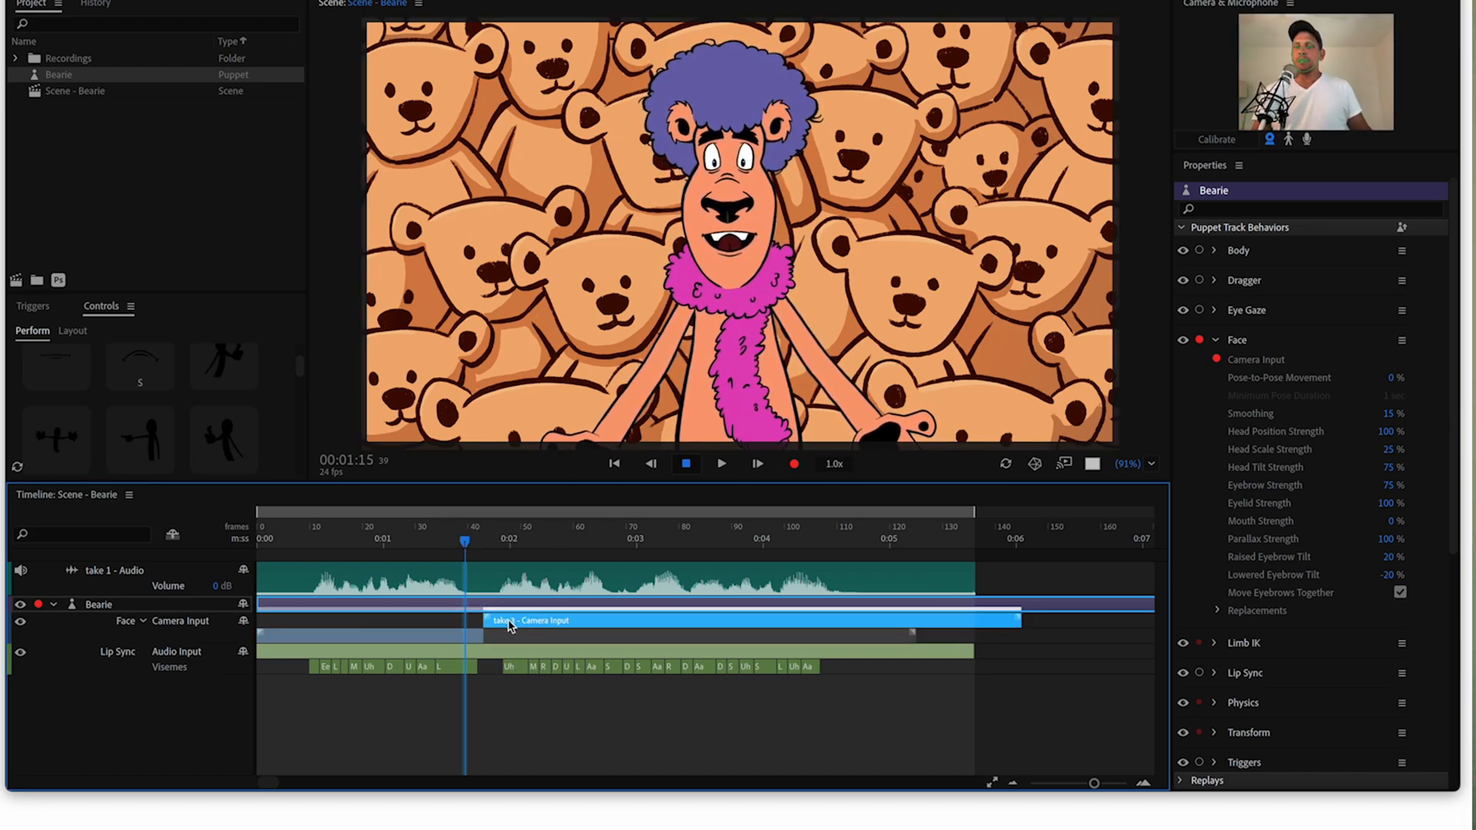
Step: Blend the start of Face take 3 in gradually until about frame 57 and scrub across the transition
left_click_drag(444, 529, 477, 559)
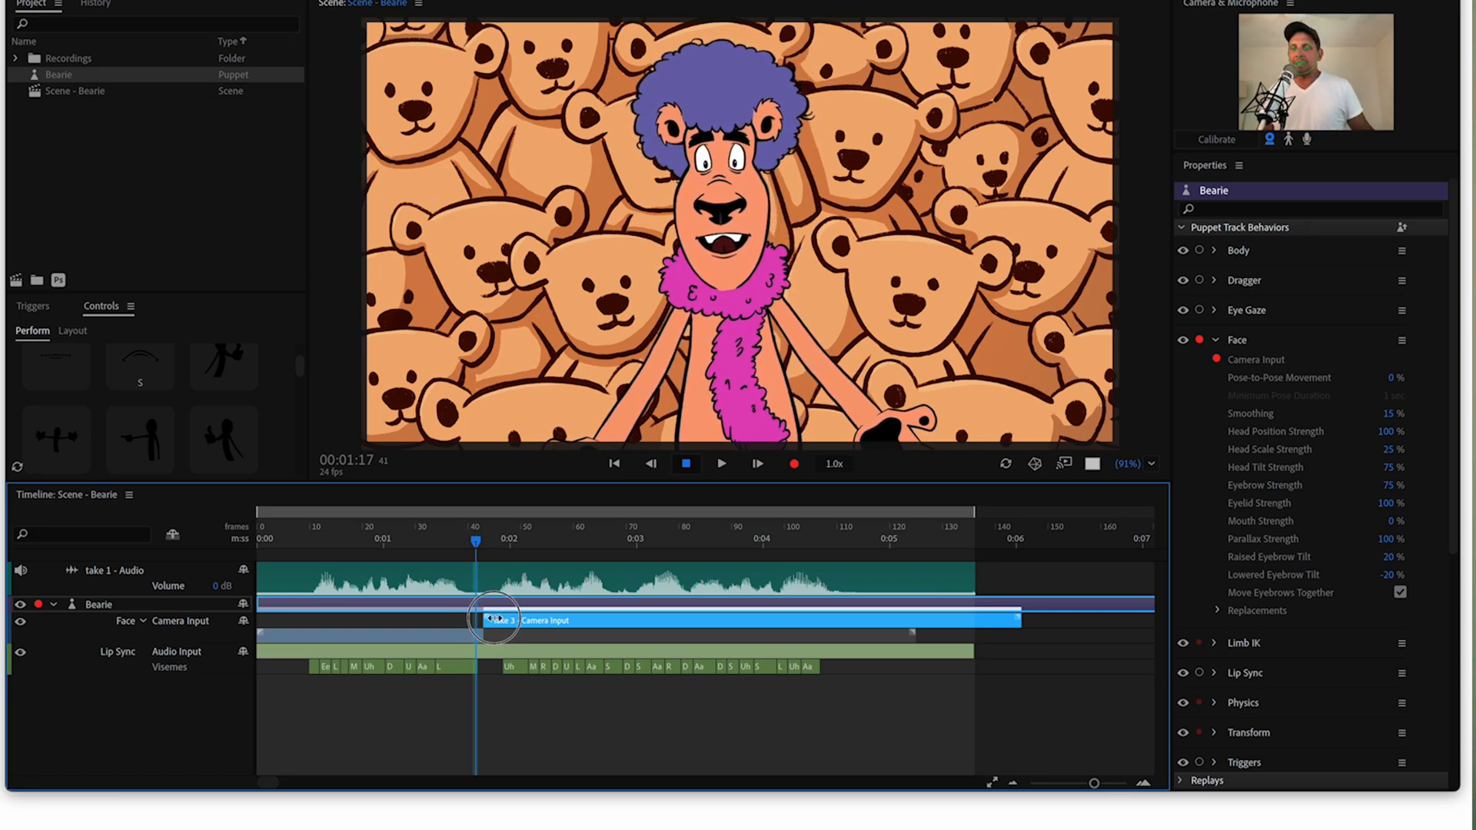
left_click_drag(508, 619, 565, 624)
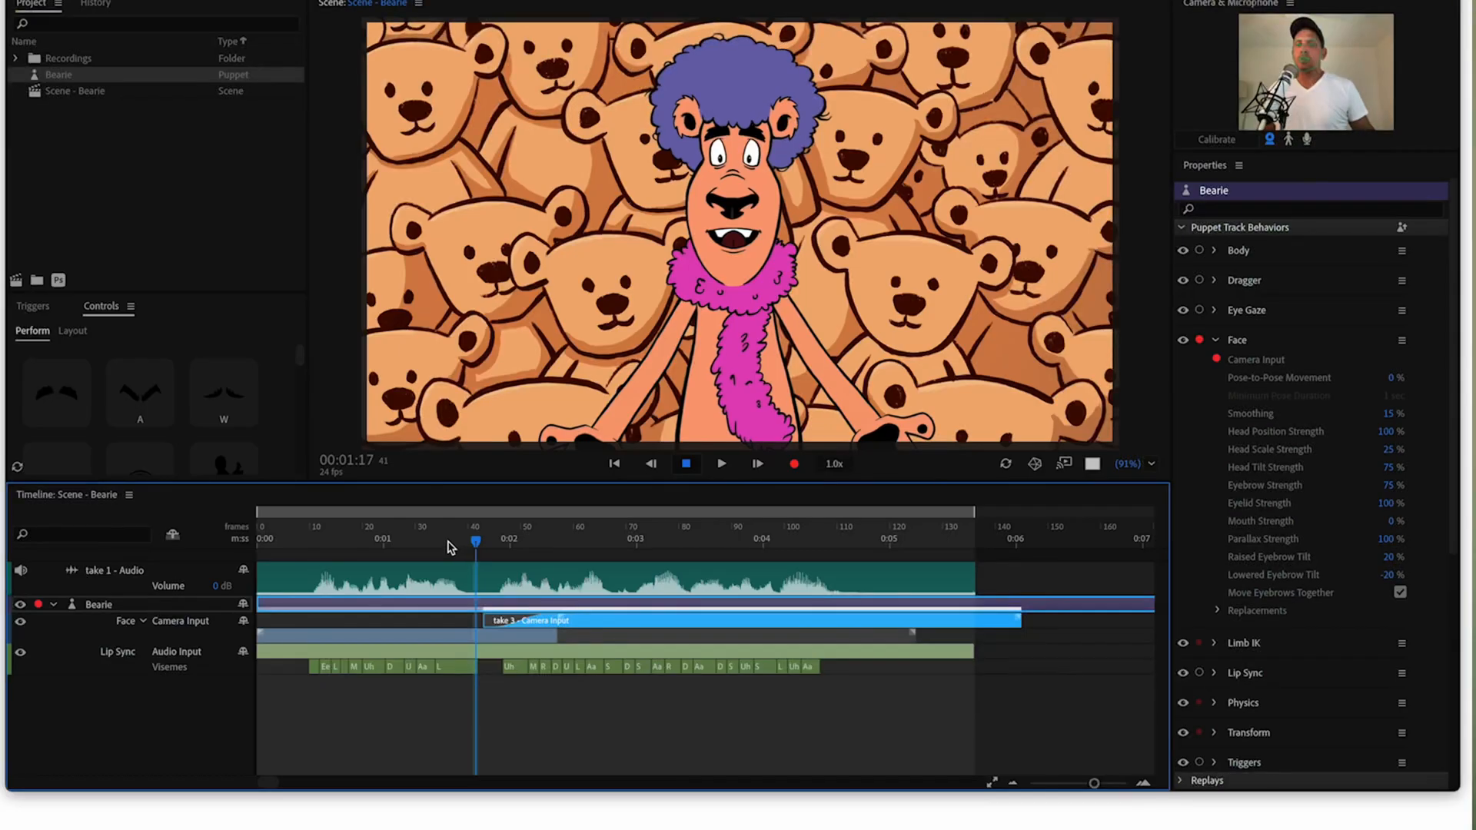
left_click(429, 529)
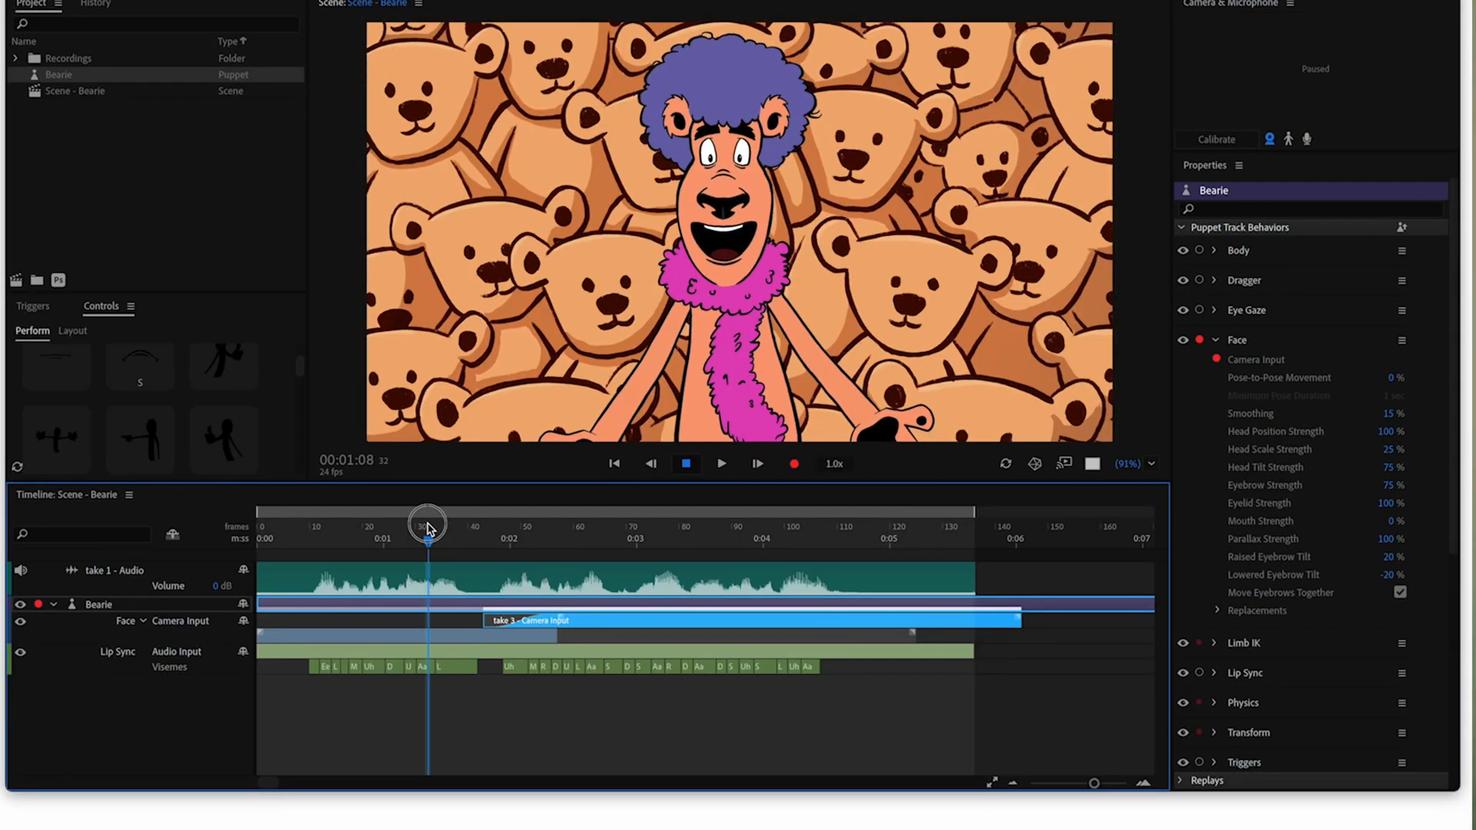
left_click_drag(439, 538, 457, 547)
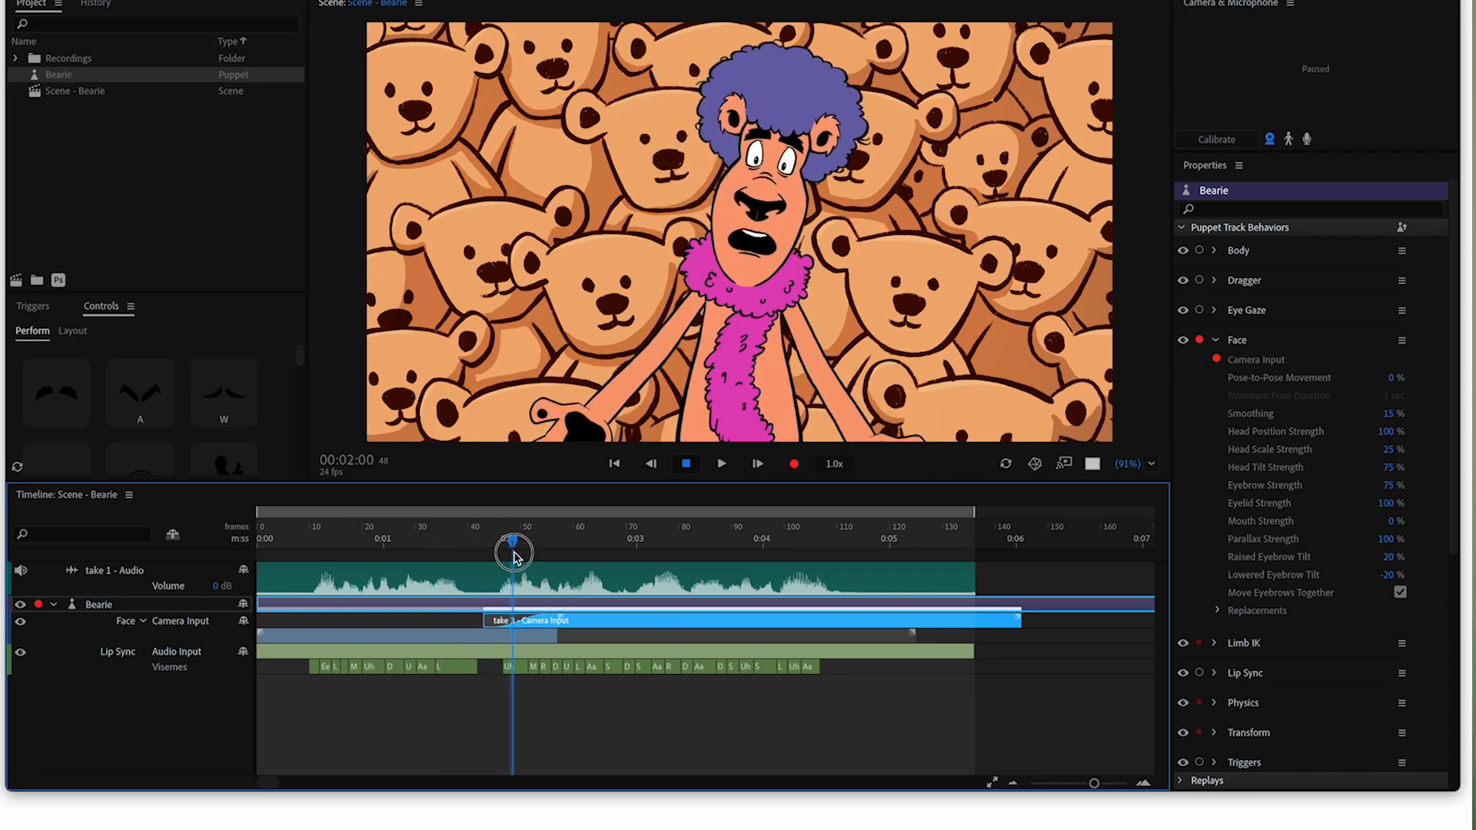
left_click_drag(514, 553, 515, 555)
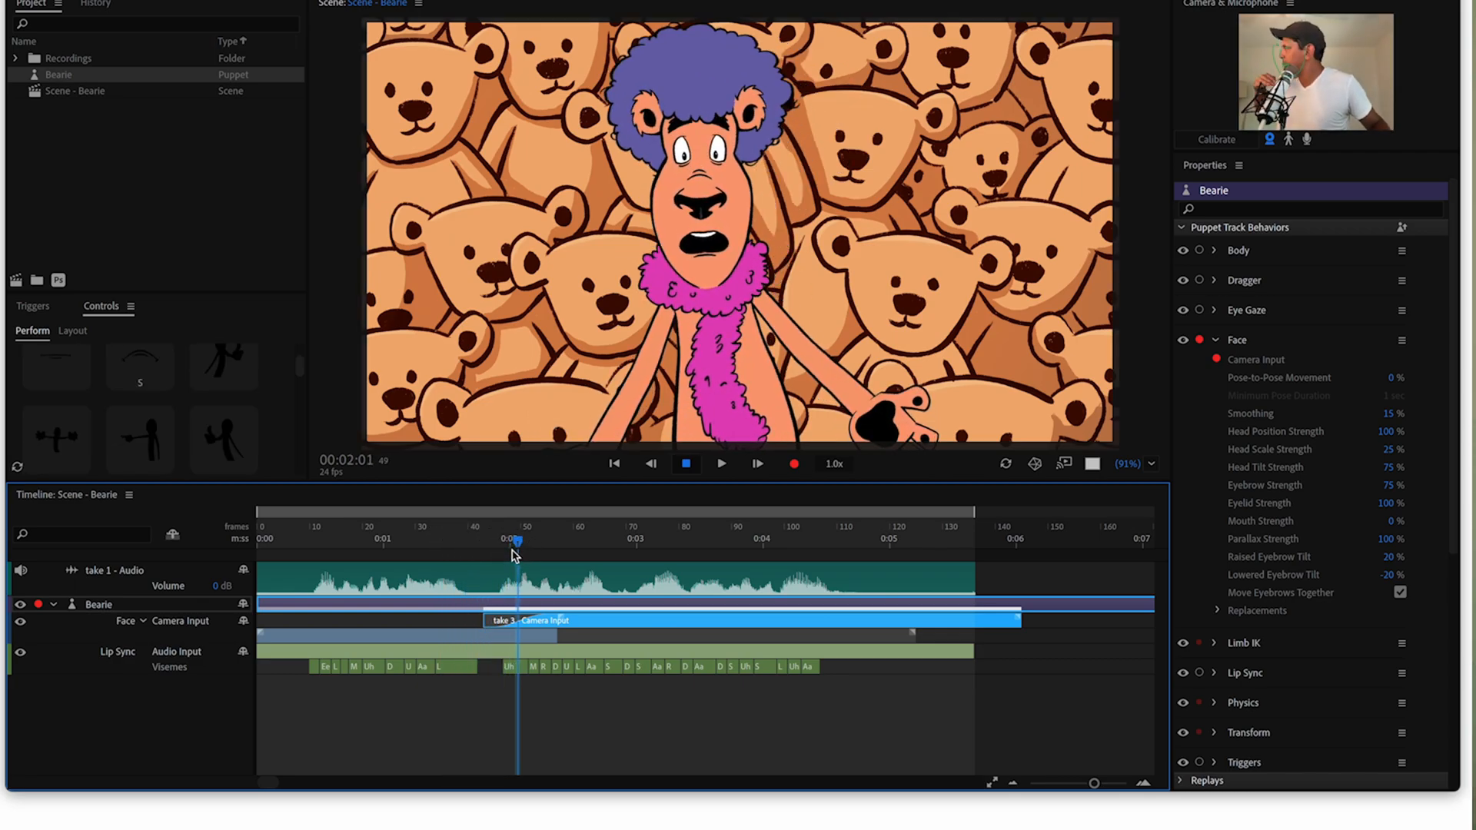
Step: Trim the end of Face take 3 to about frame 111 and blend it out from about frame 94
left_click_drag(517, 547, 875, 644)
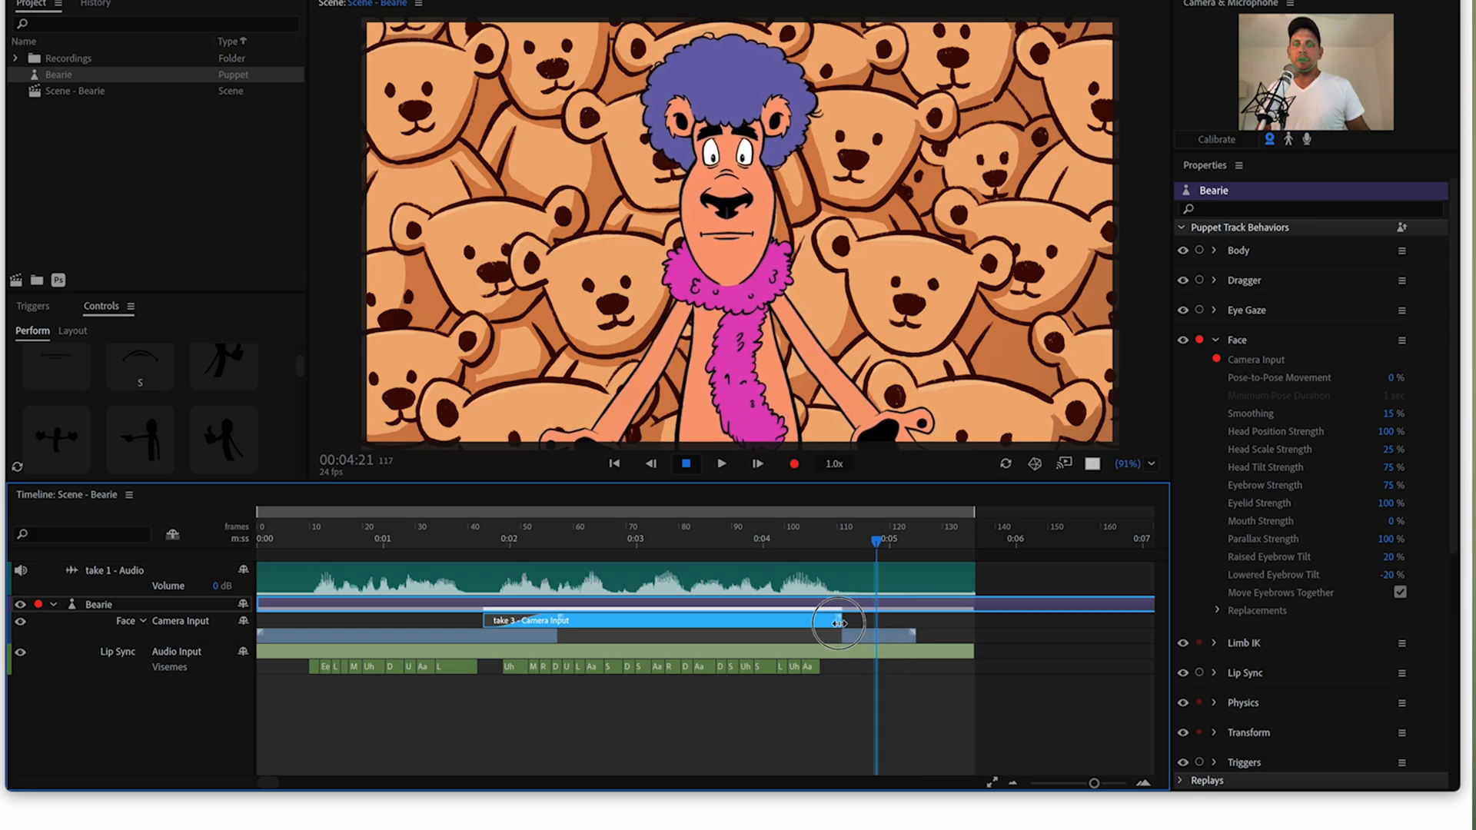
key("ctrl+z")
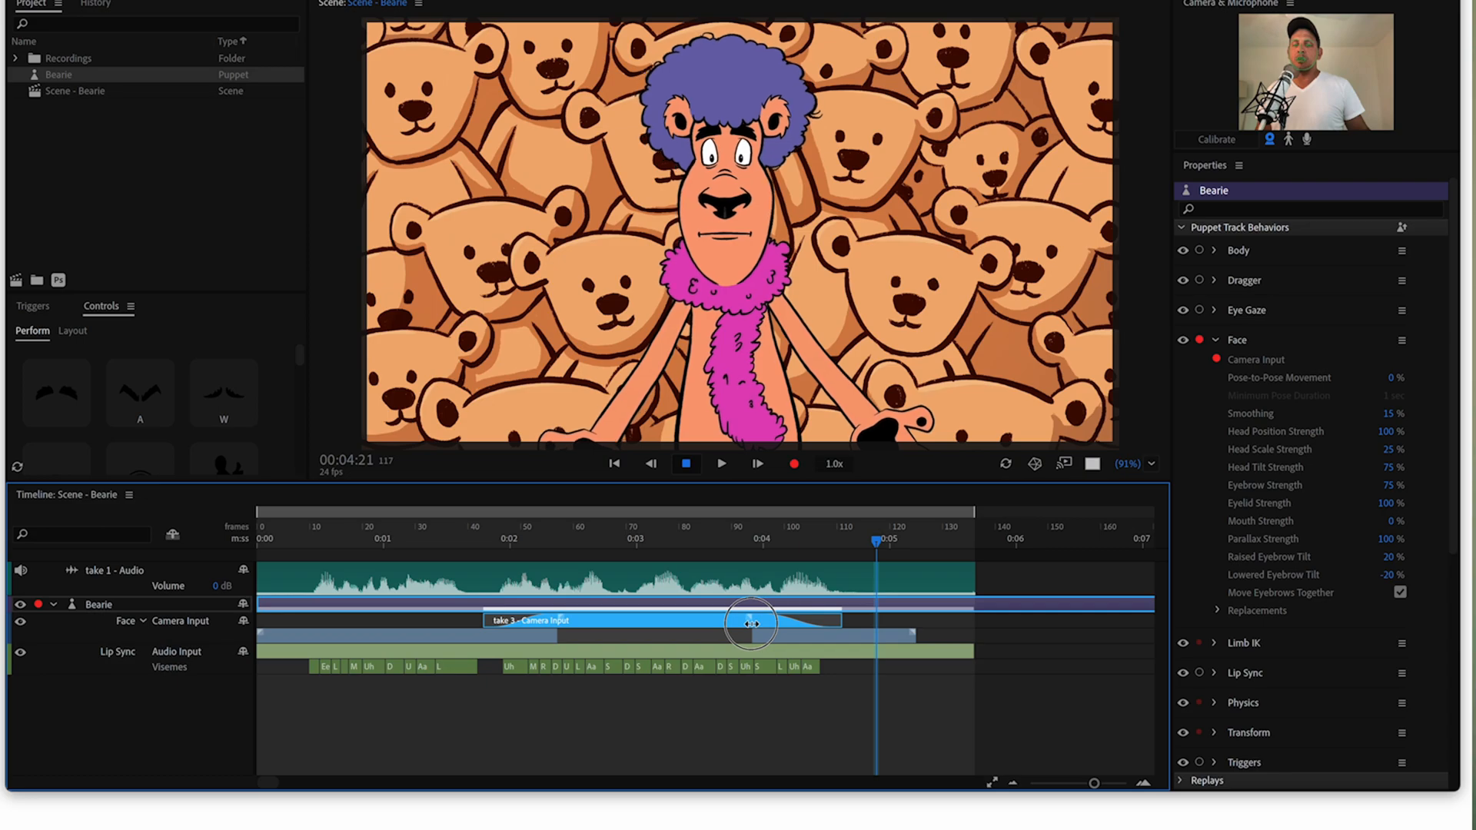
left_click_drag(446, 538, 833, 601)
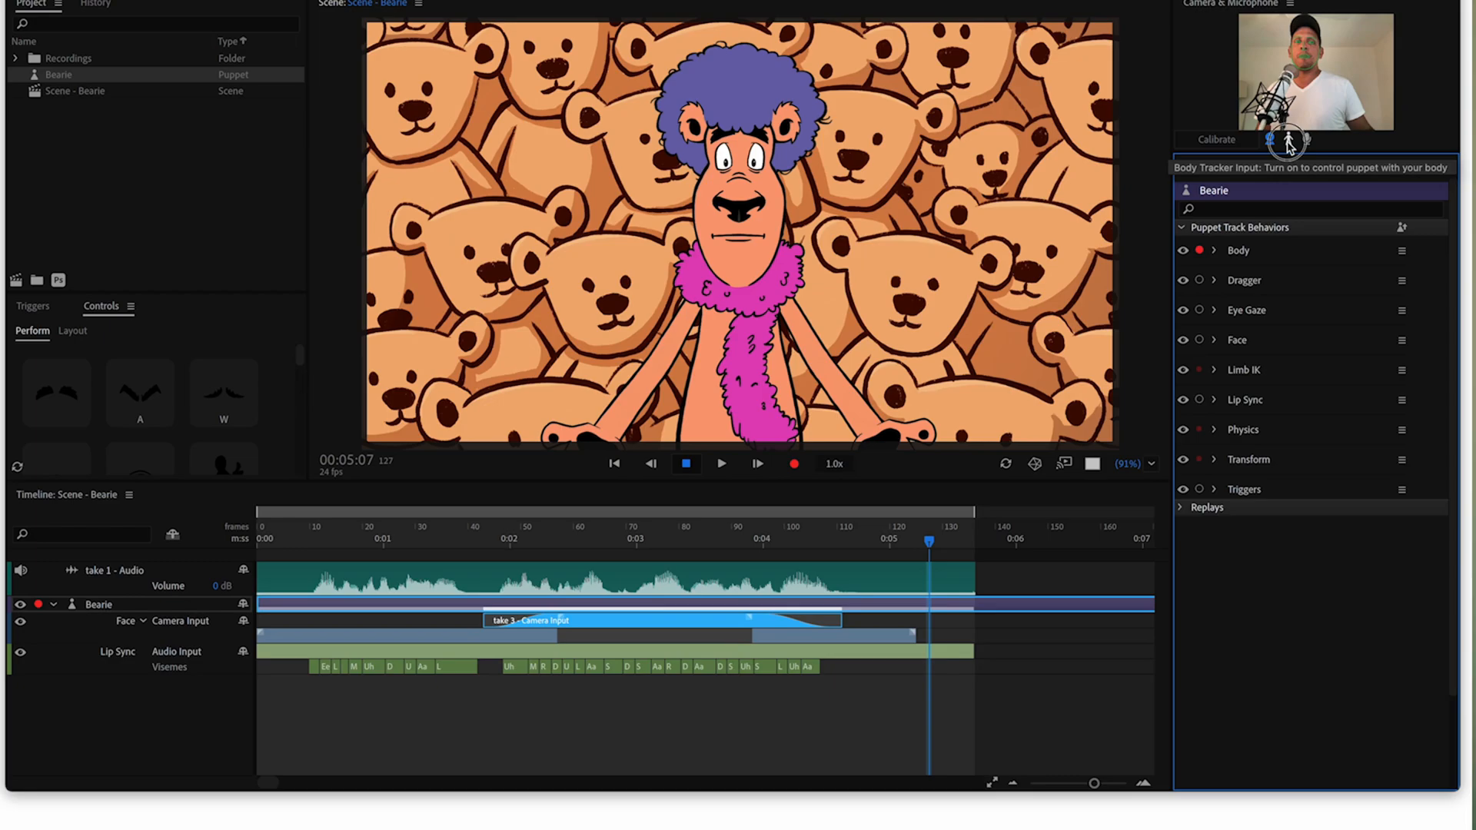
Step: Turn on body tracking and record a Body take from the scene's start to about 6:12, with only the Body behavior armed
left_click(1289, 140)
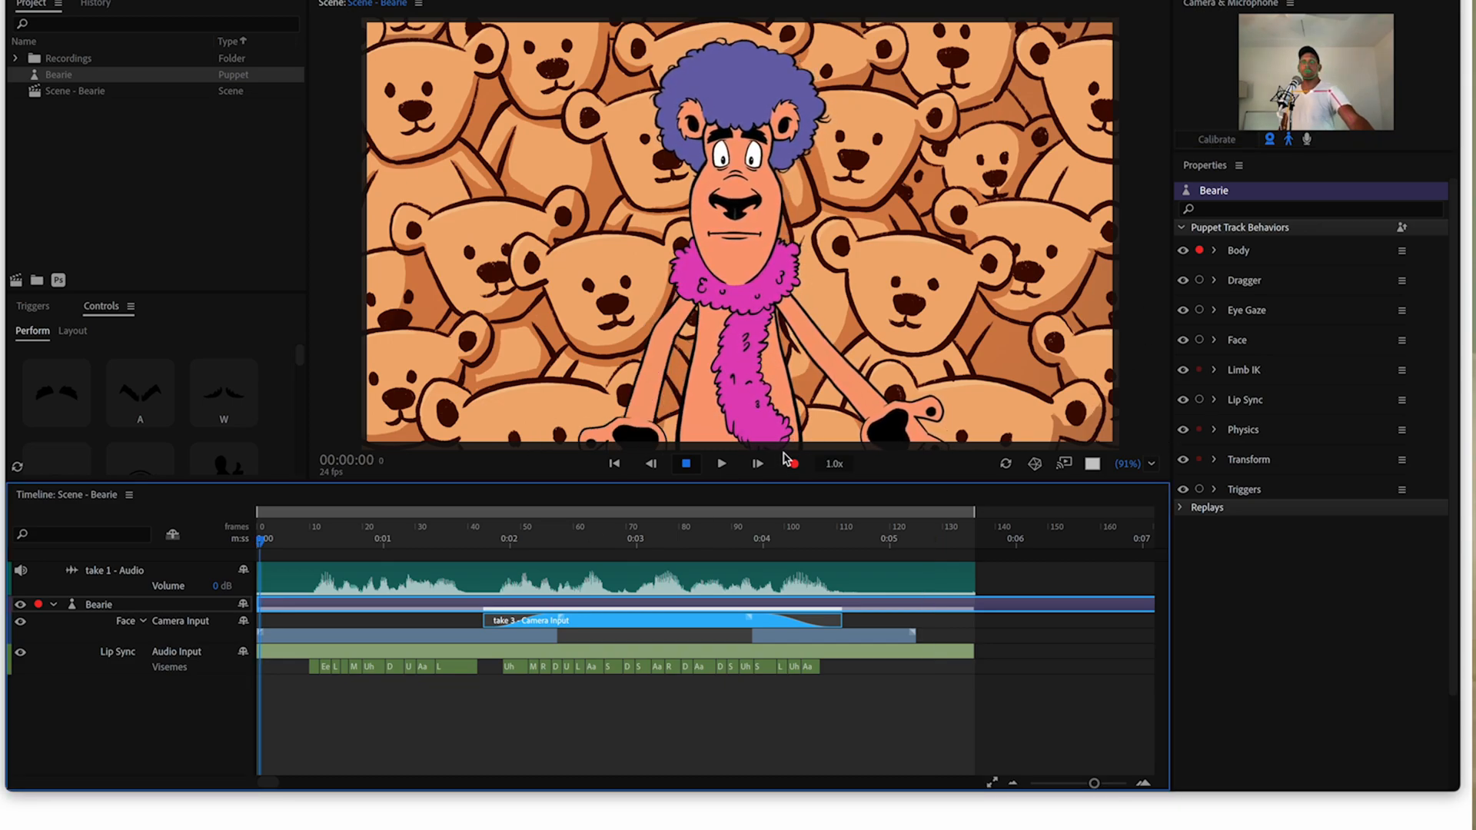
left_click(795, 465)
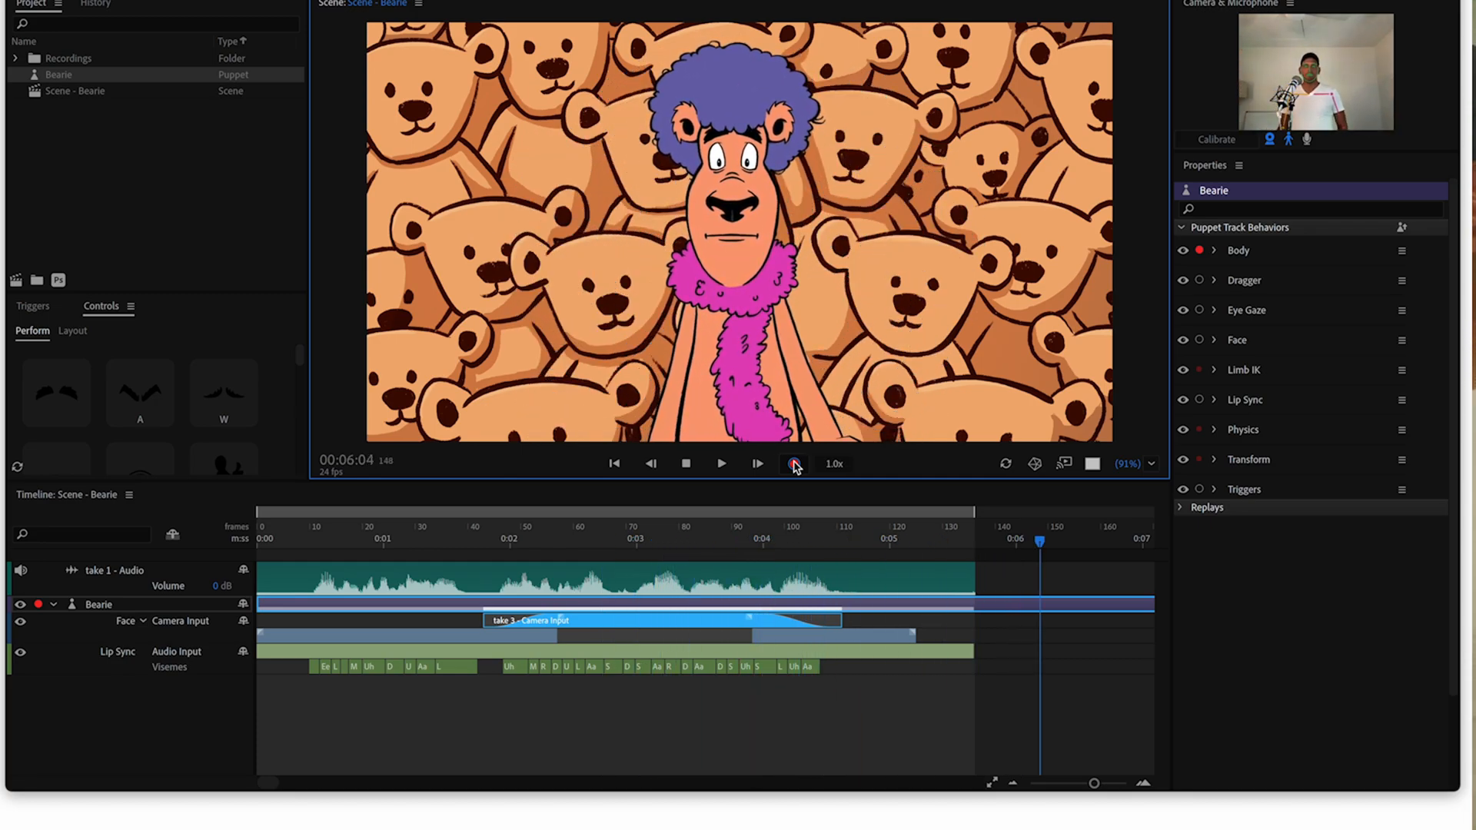
left_click(795, 464)
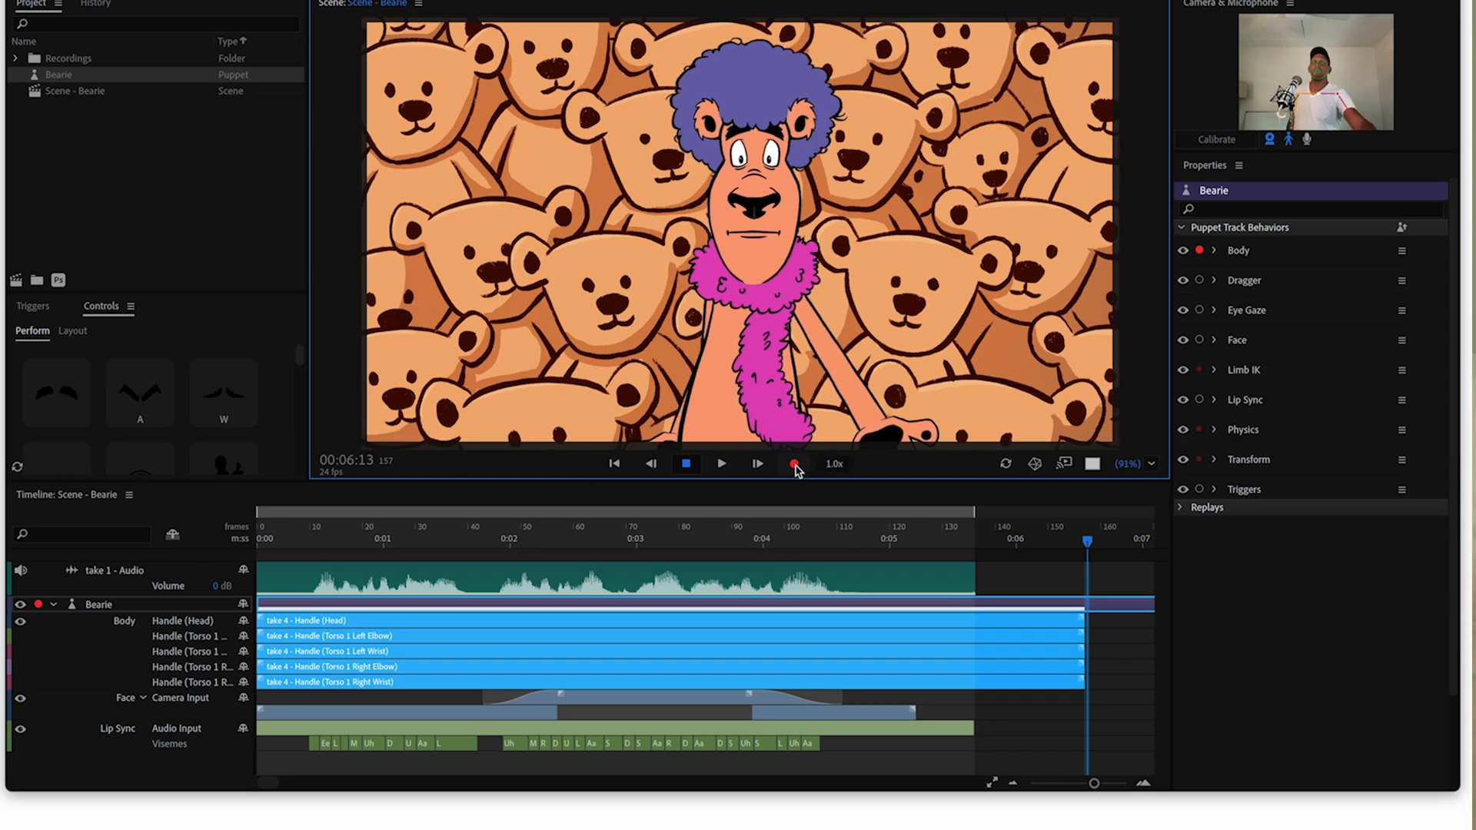
left_click_drag(382, 540, 219, 549)
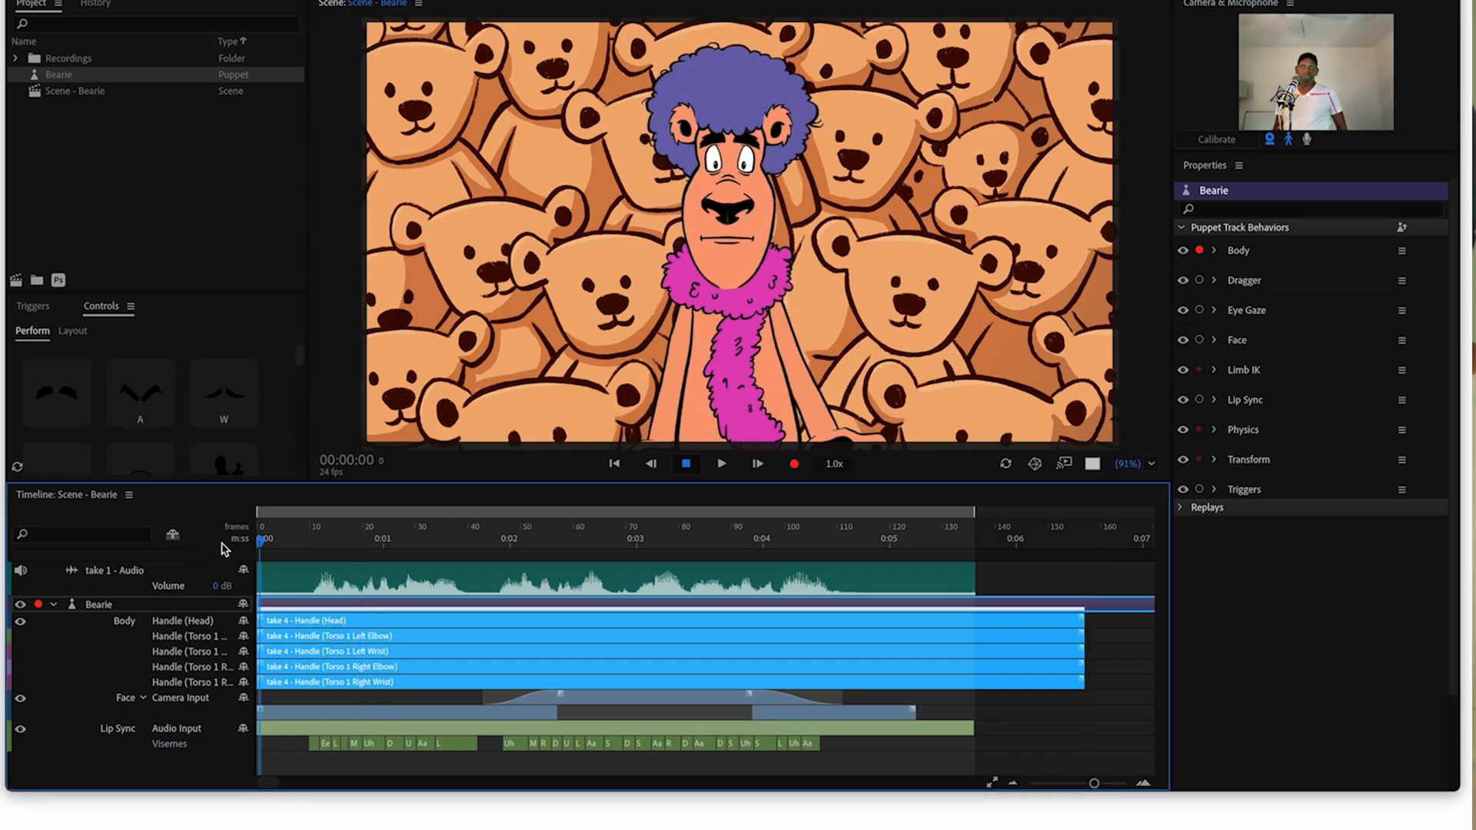
Step: Play back the Body take, and switch recording from the Body behavior to the Dragger behavior
key("space")
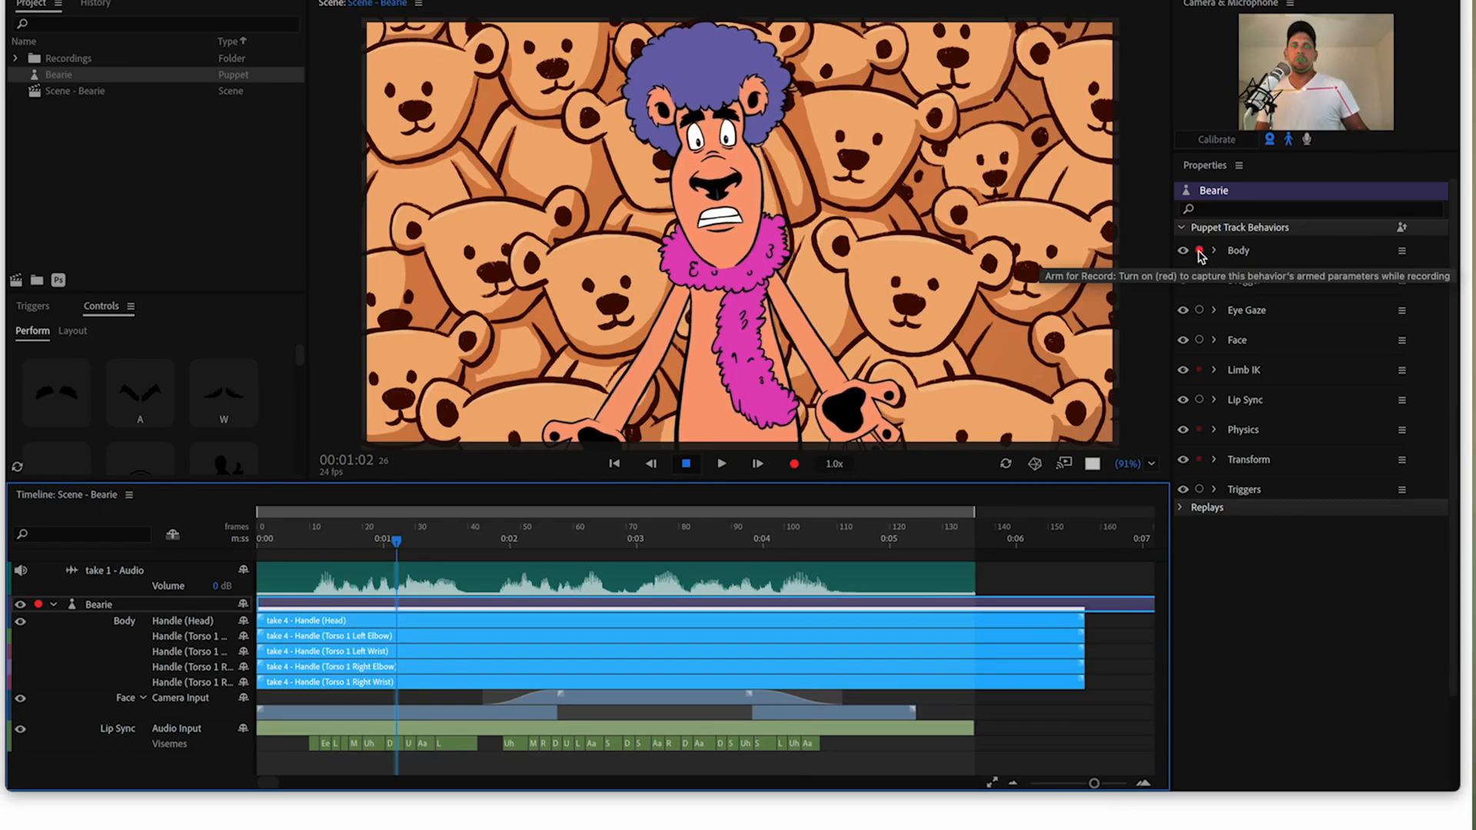
left_click(1200, 252)
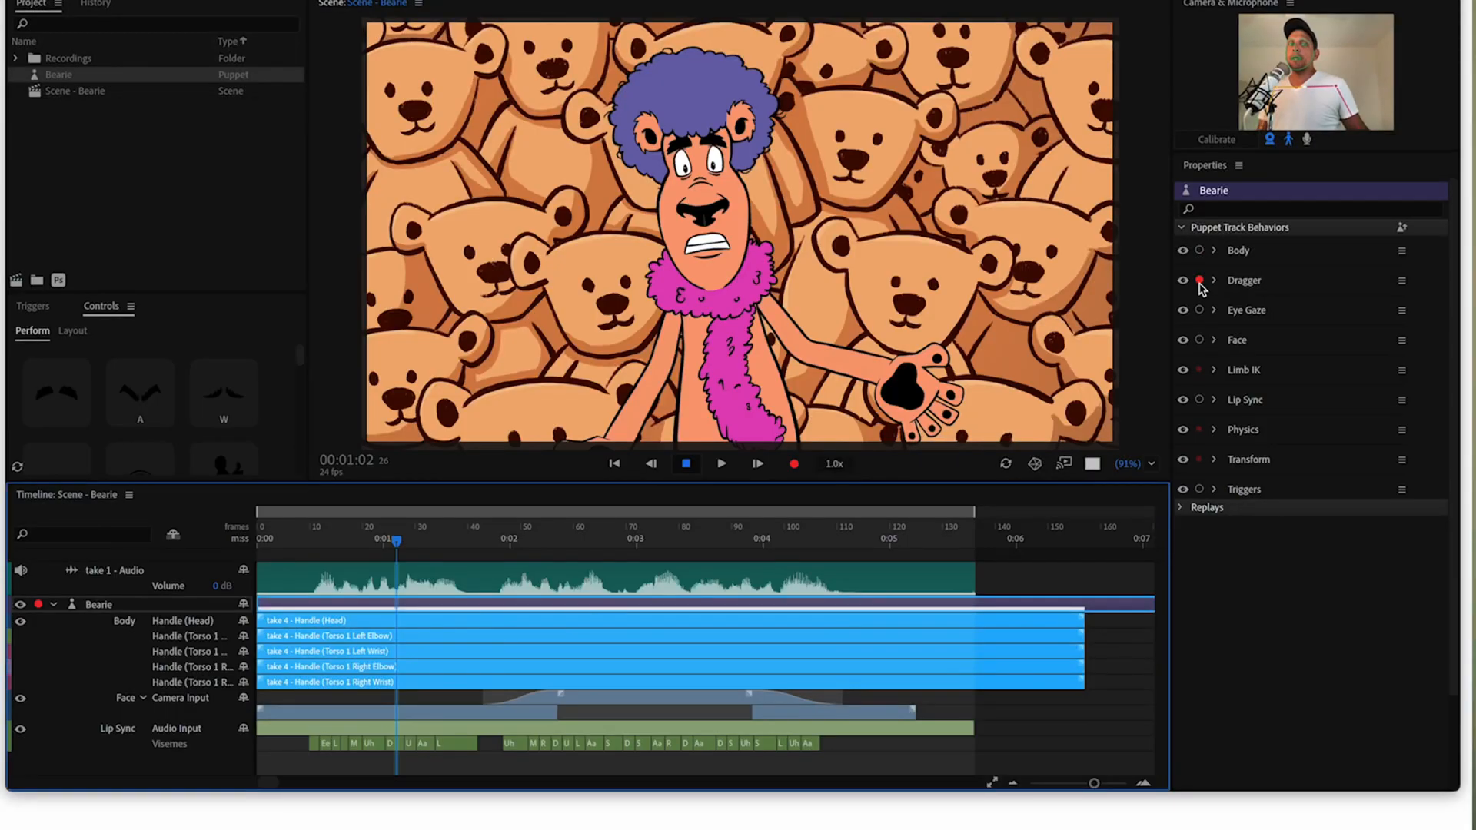
left_click(1199, 281)
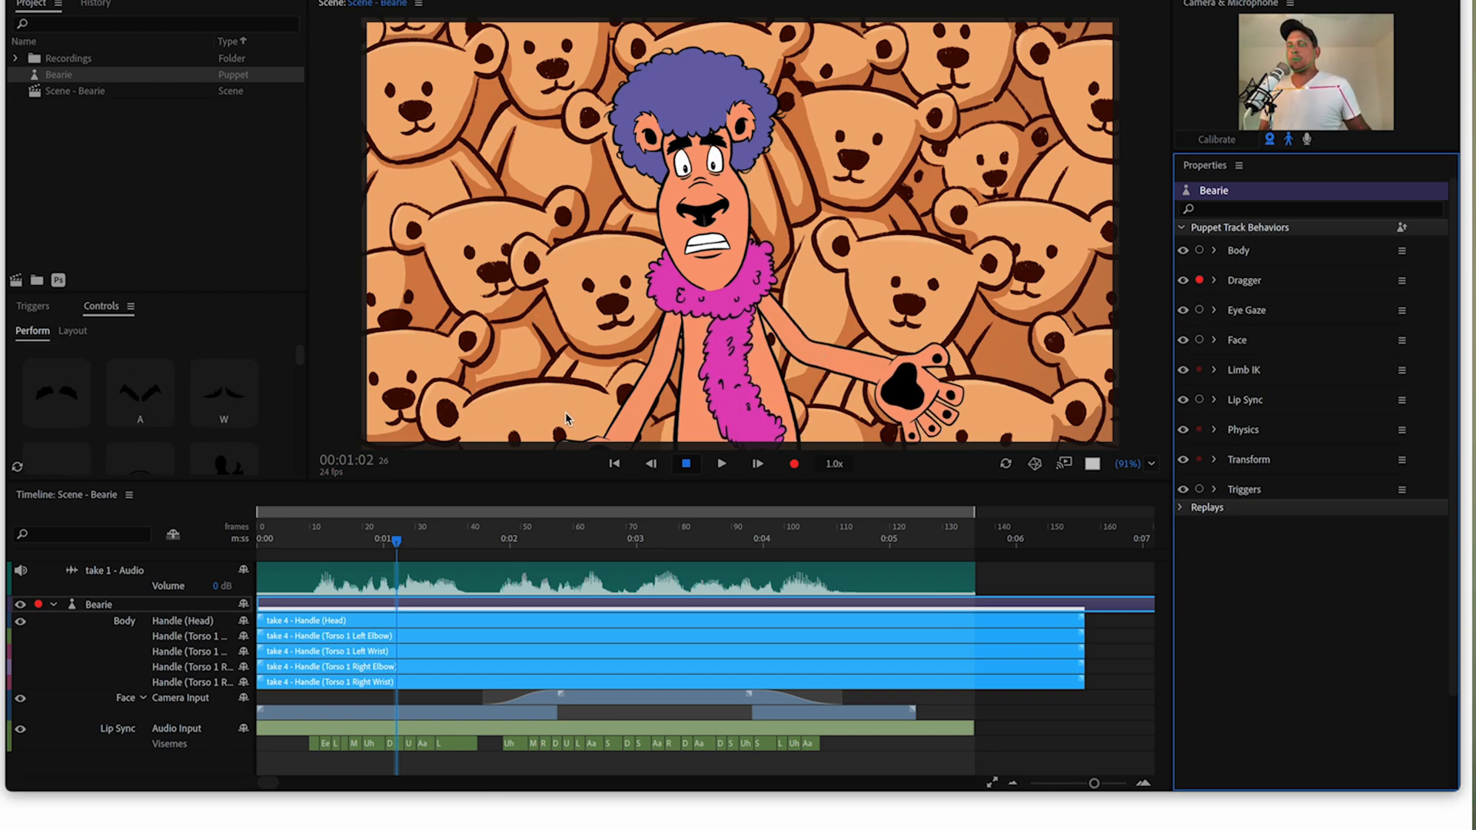
Step: Pull both of Bearie's hands up beside the head and expand the Dragger behavior's settings
left_click_drag(565, 418, 538, 196)
left_click_drag(930, 407, 913, 83)
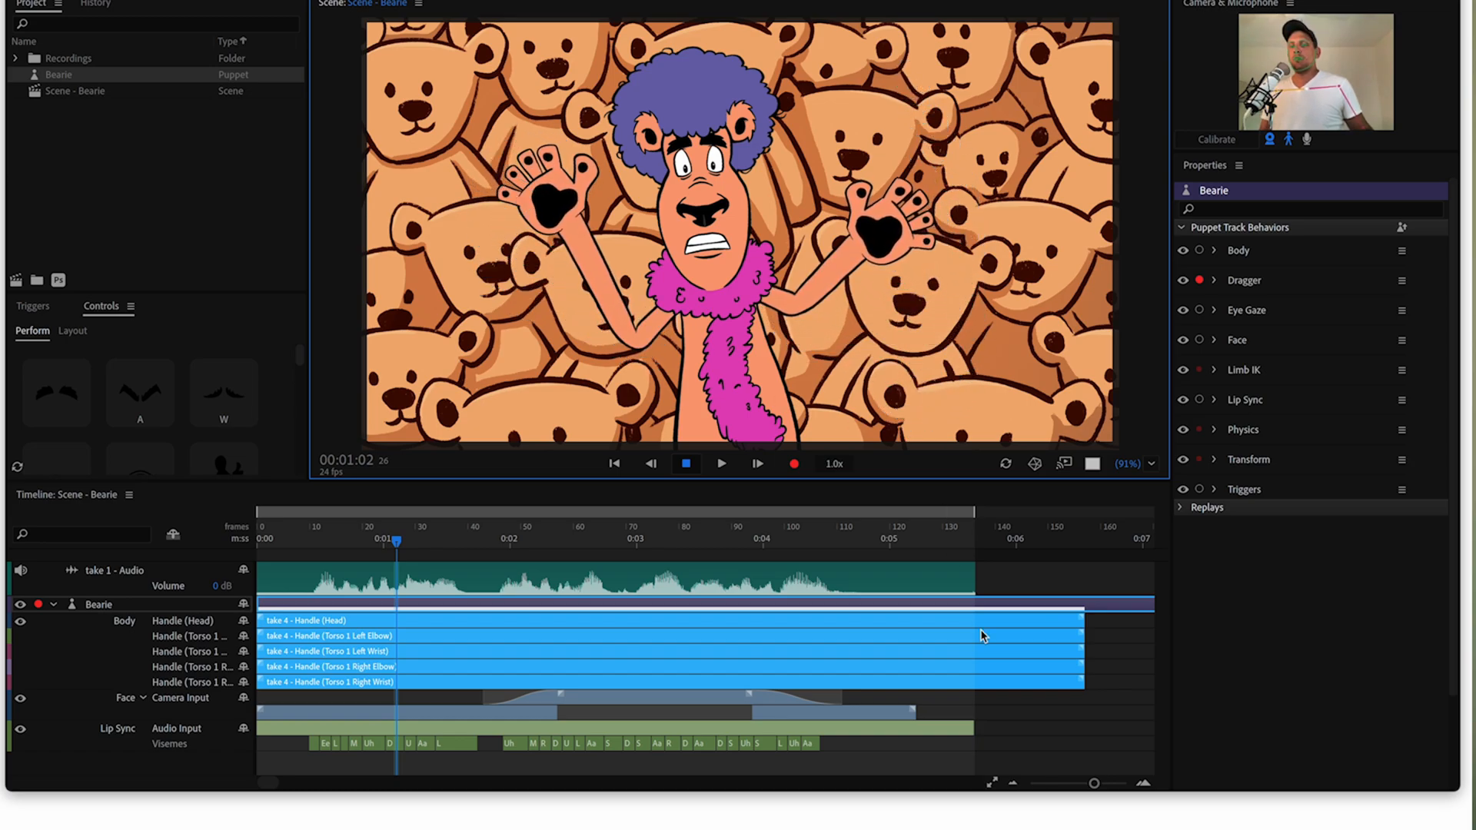
left_click(1220, 284)
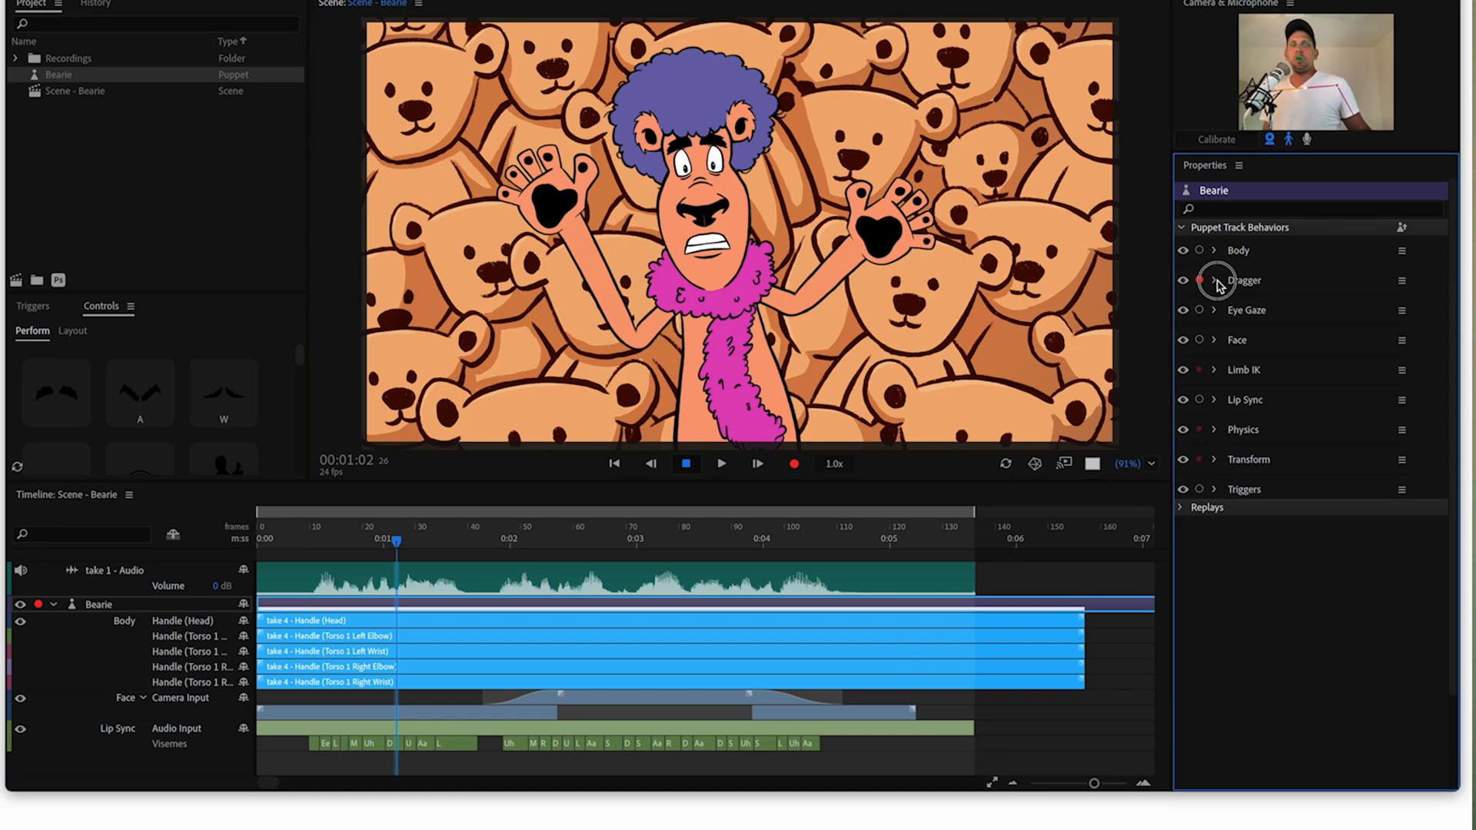
left_click(1216, 281)
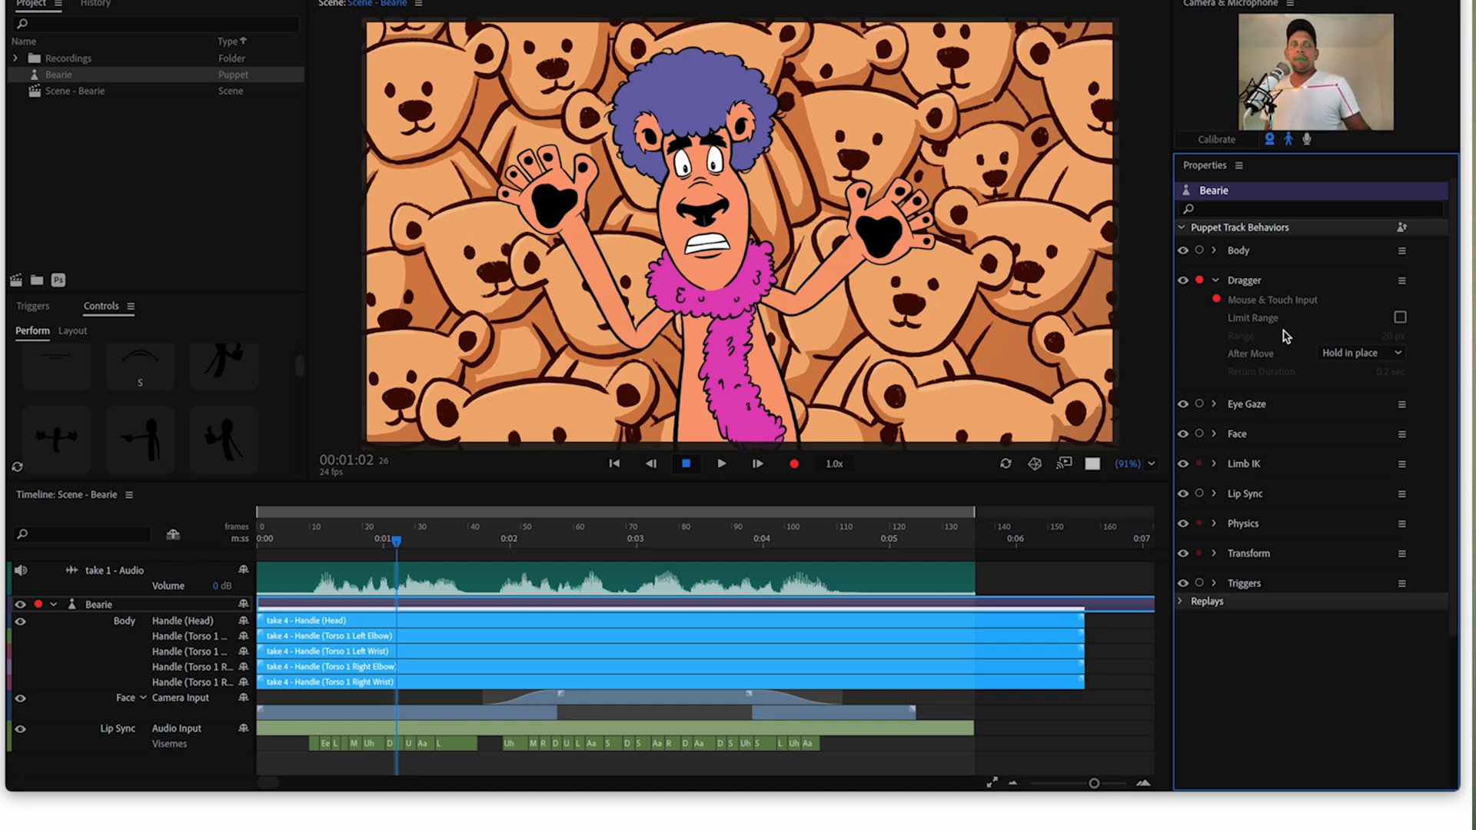
Step: Reposition both raised hands and record a Dragger take of the two wrists from 1:02 to about 4:18
left_click_drag(541, 213, 509, 246)
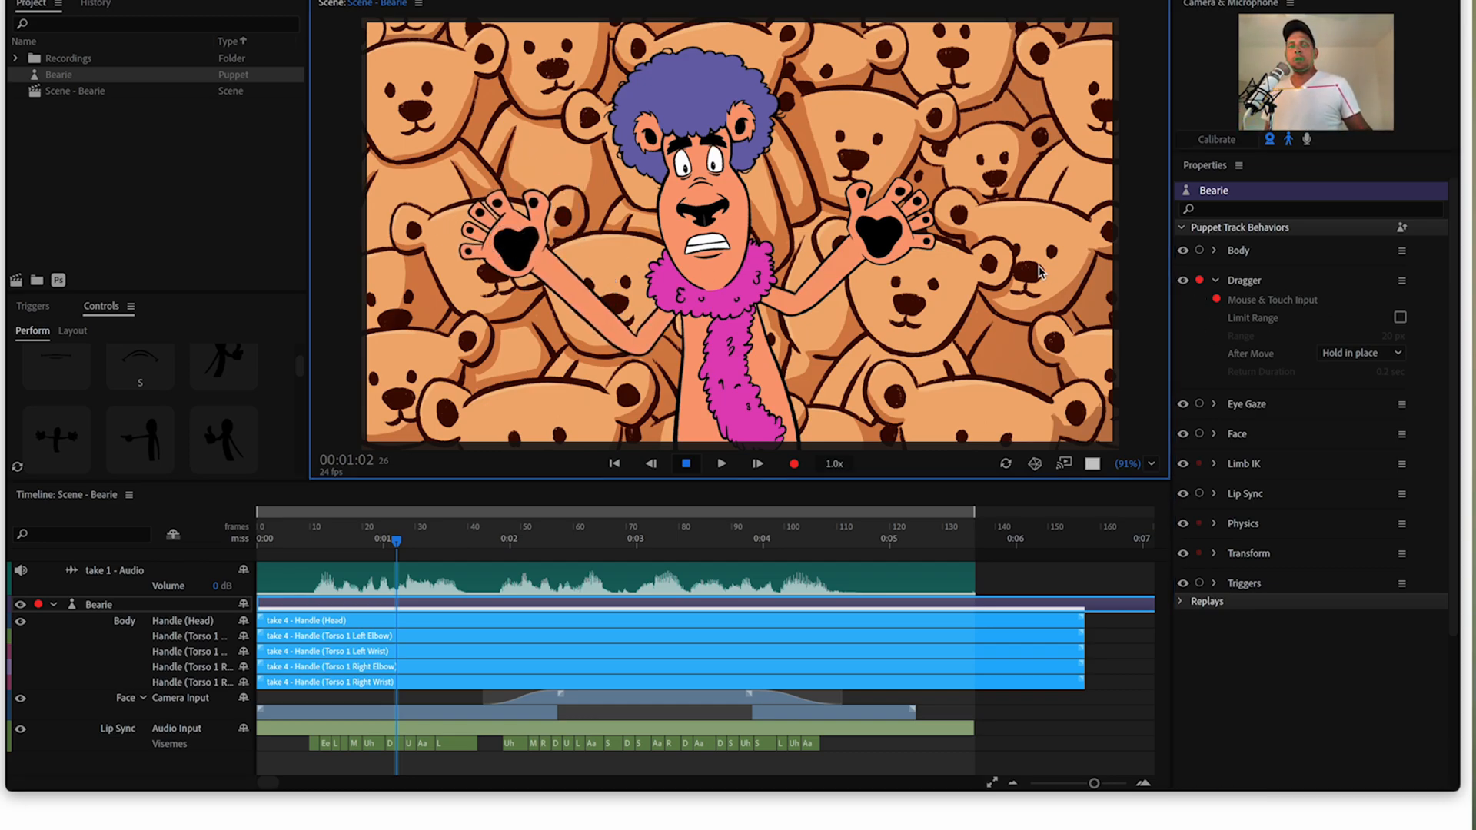
left_click_drag(889, 241, 901, 248)
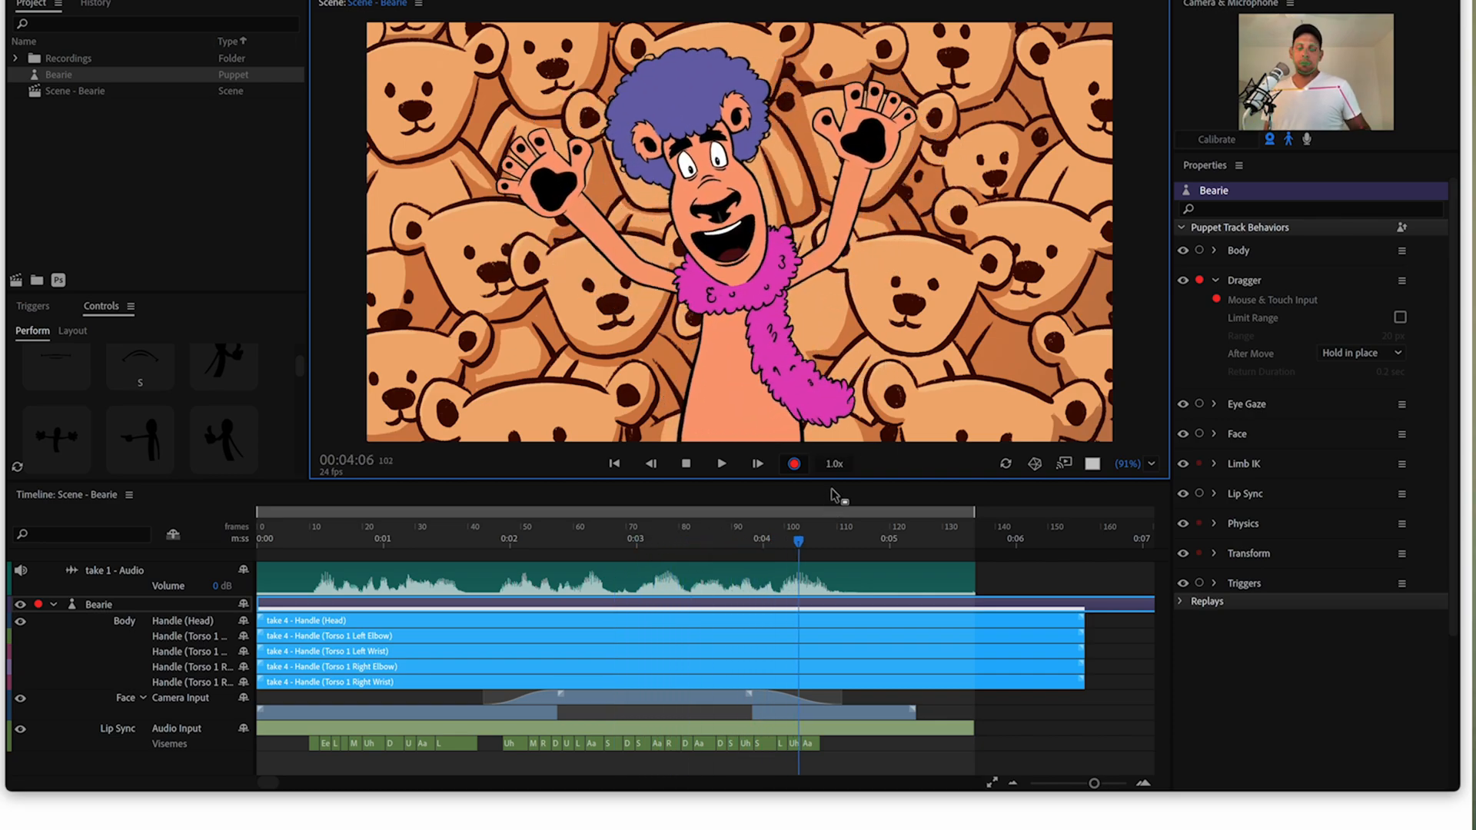
key("space")
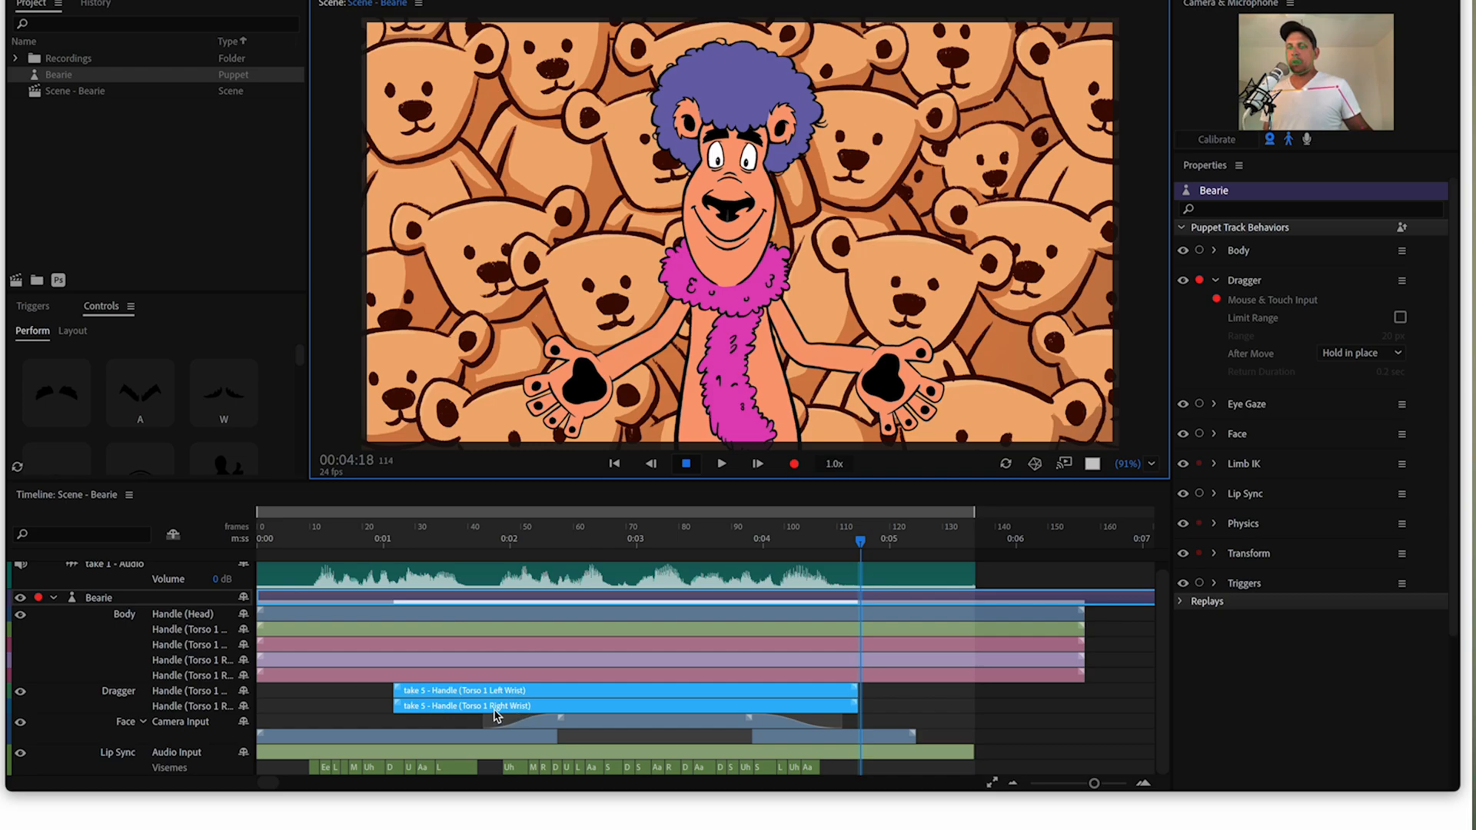
left_click(403, 687)
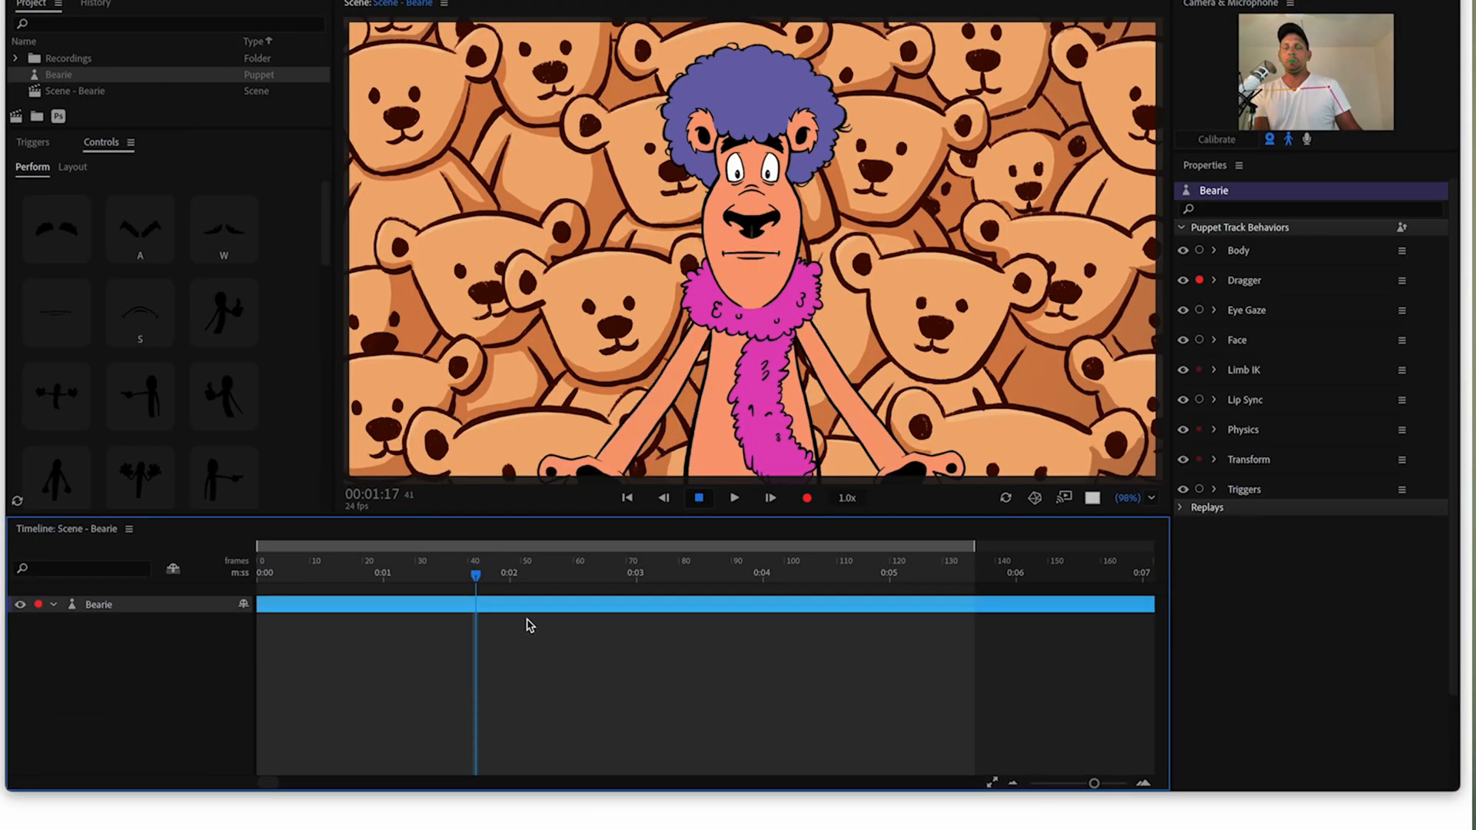
Step: Return to the scene's start, arm the Triggers behavior, and check the trigger controls in Layout mode before going back to Perform mode
left_click_drag(338, 575, 231, 571)
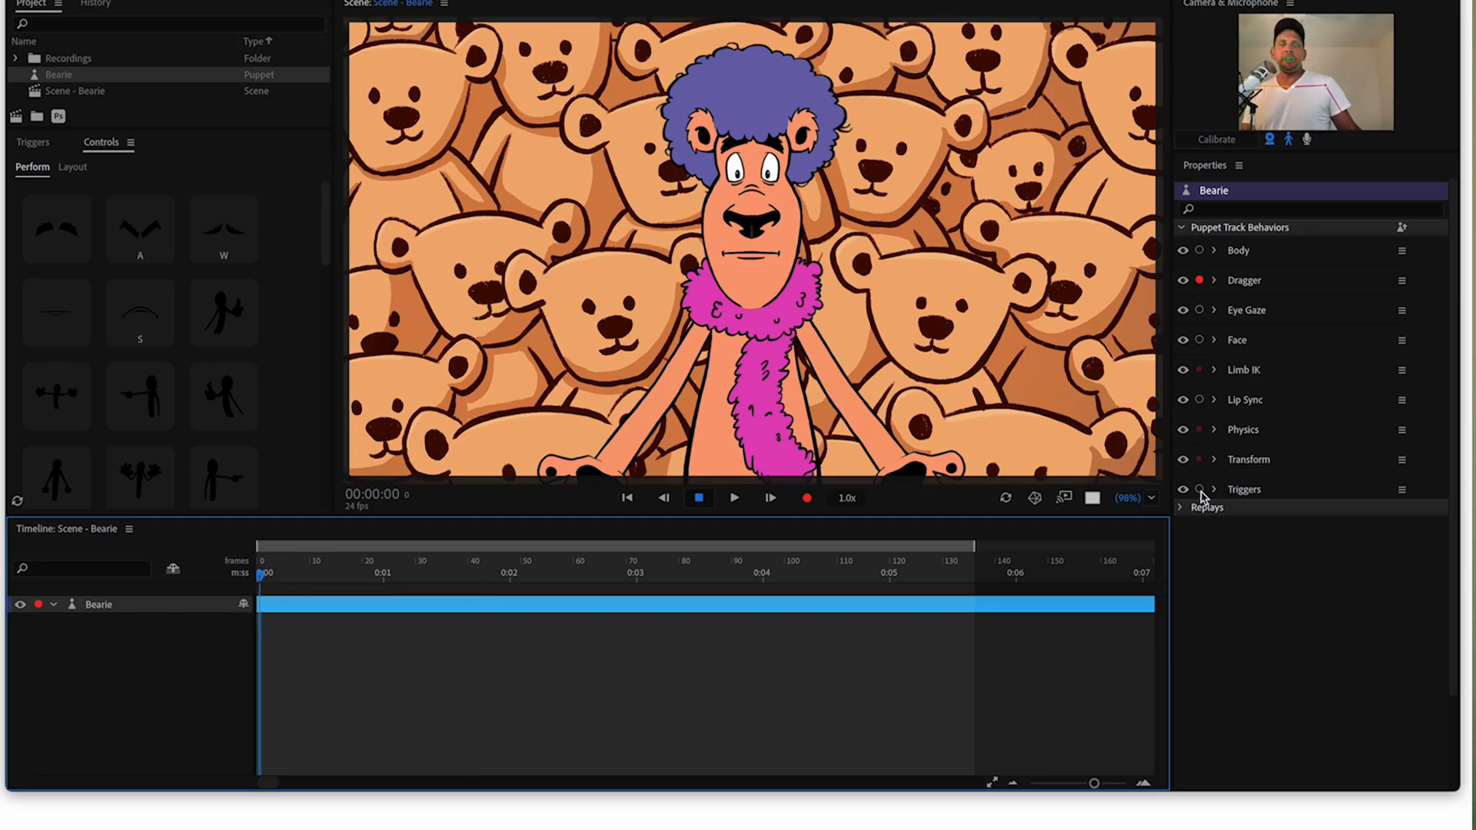
left_click(1199, 490)
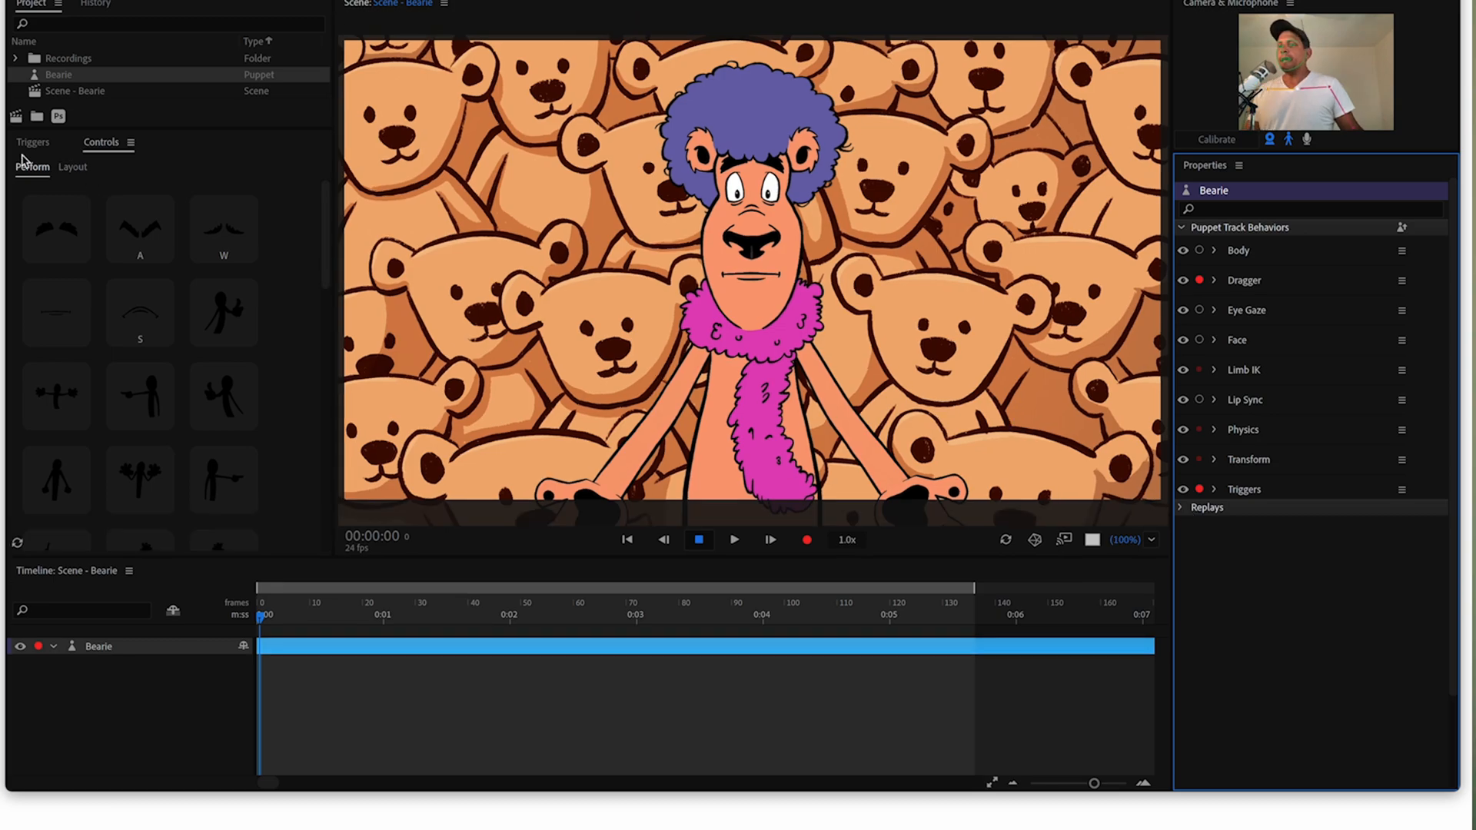
left_click(112, 146)
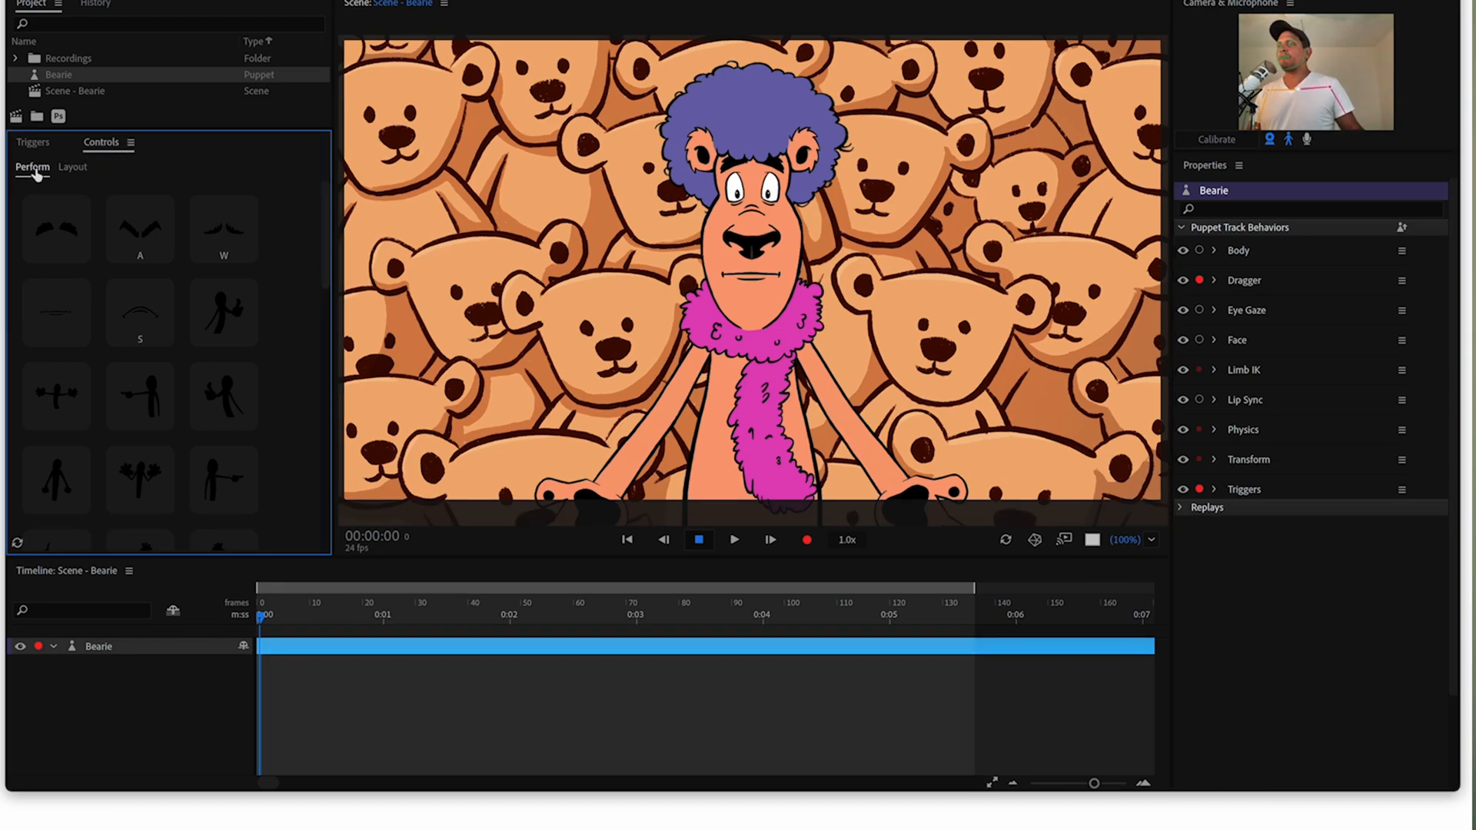
left_click(76, 173)
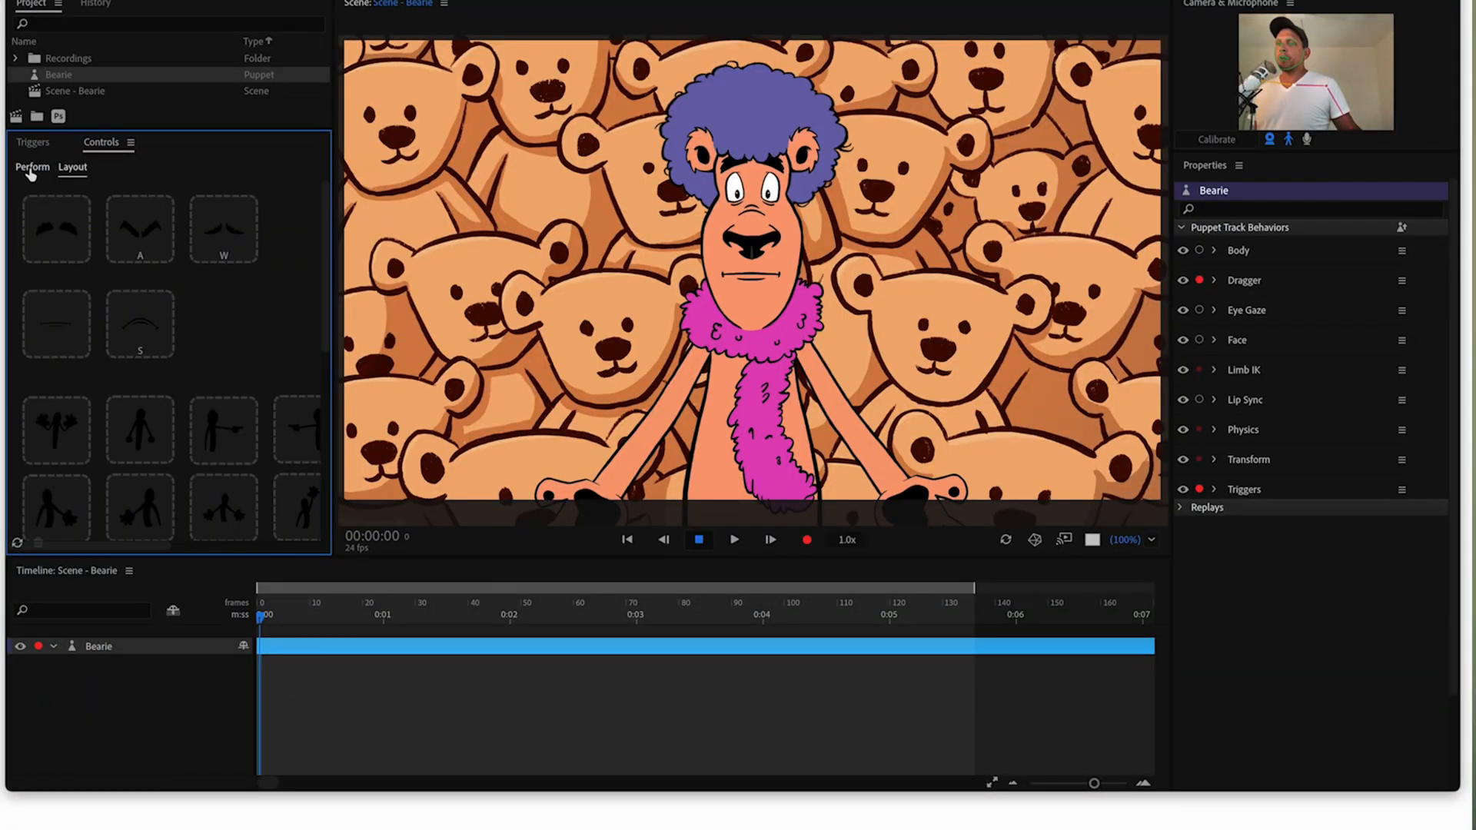
left_click(30, 169)
Step: Widen the trigger controls area until the full rows of arm and hand triggers fit
scroll(177, 408, "down", 3)
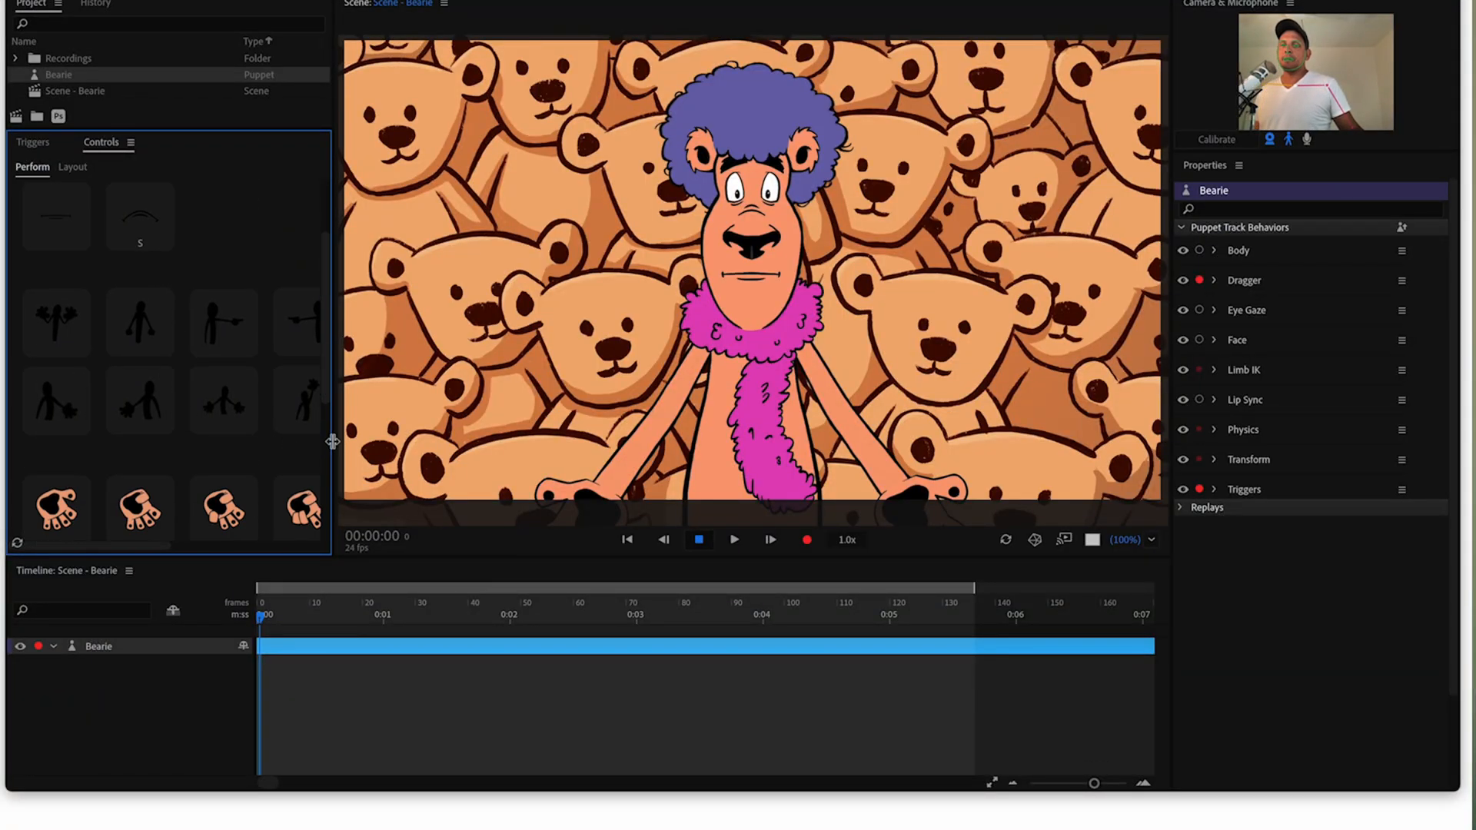
left_click_drag(332, 441, 708, 439)
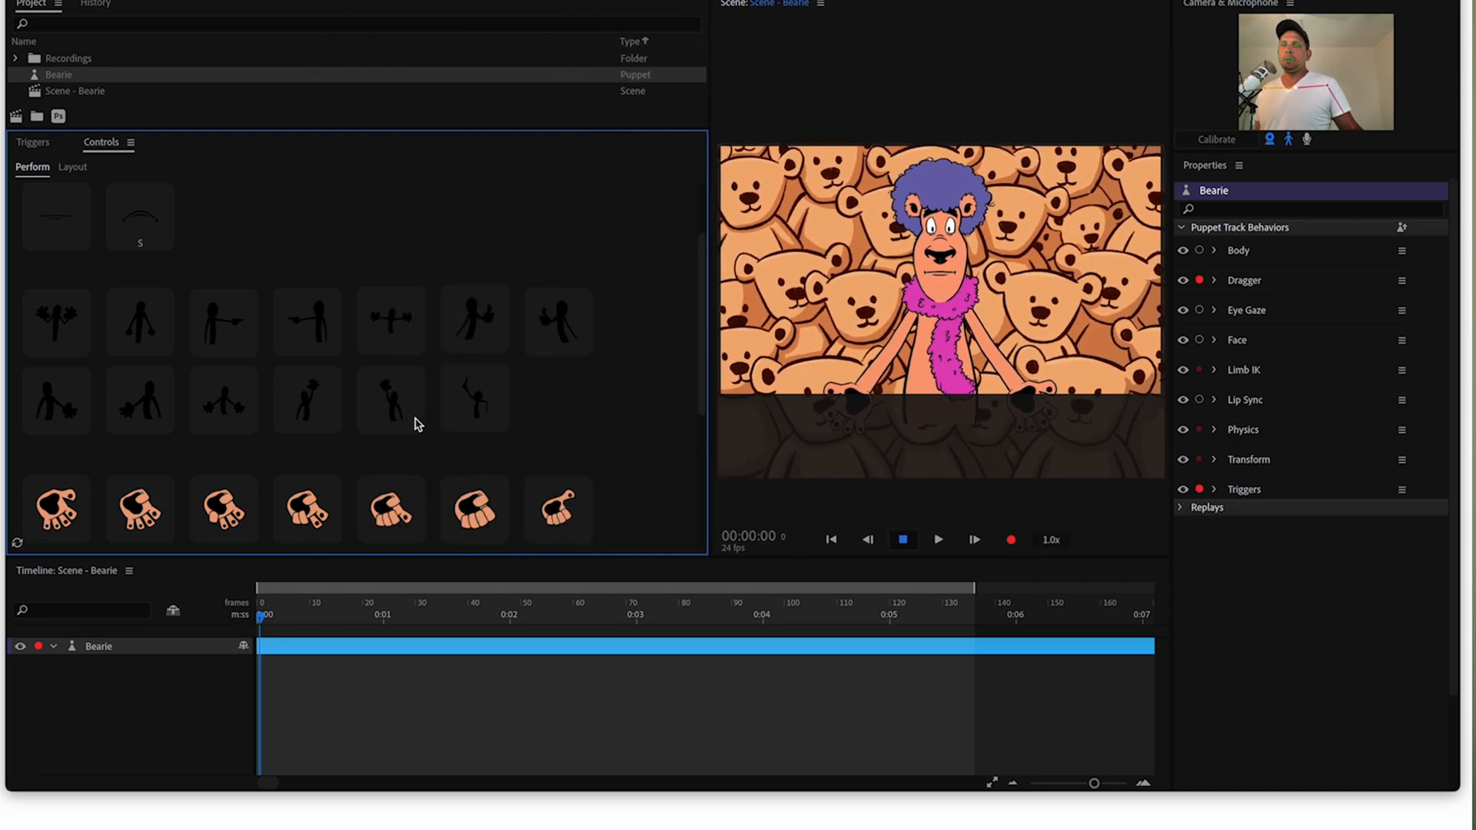
scroll(409, 424, "up", 3)
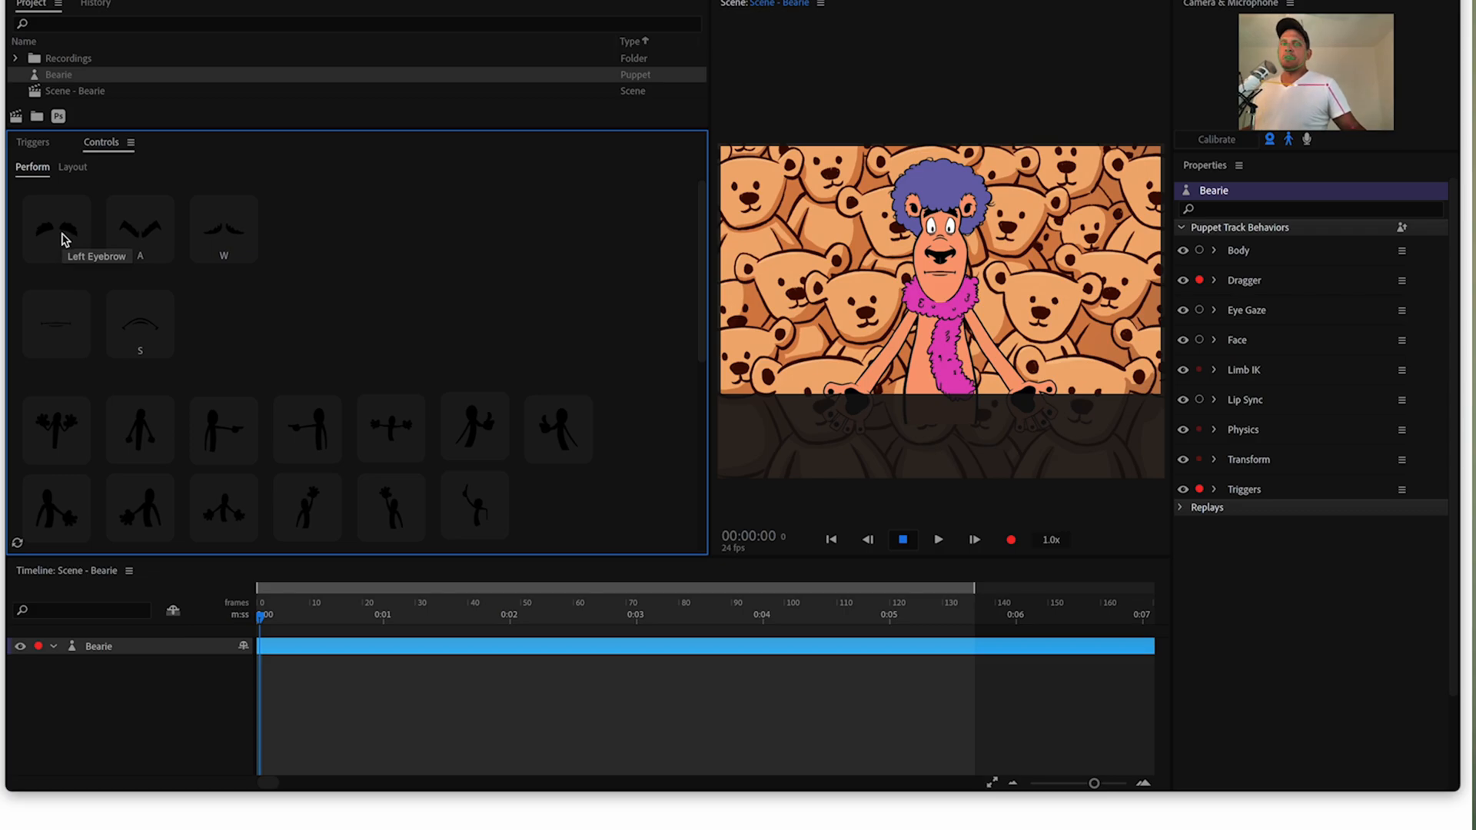
Step: Try the angry eyebrow trigger assigned to A and look through the arm and hand pose triggers
left_click(139, 239)
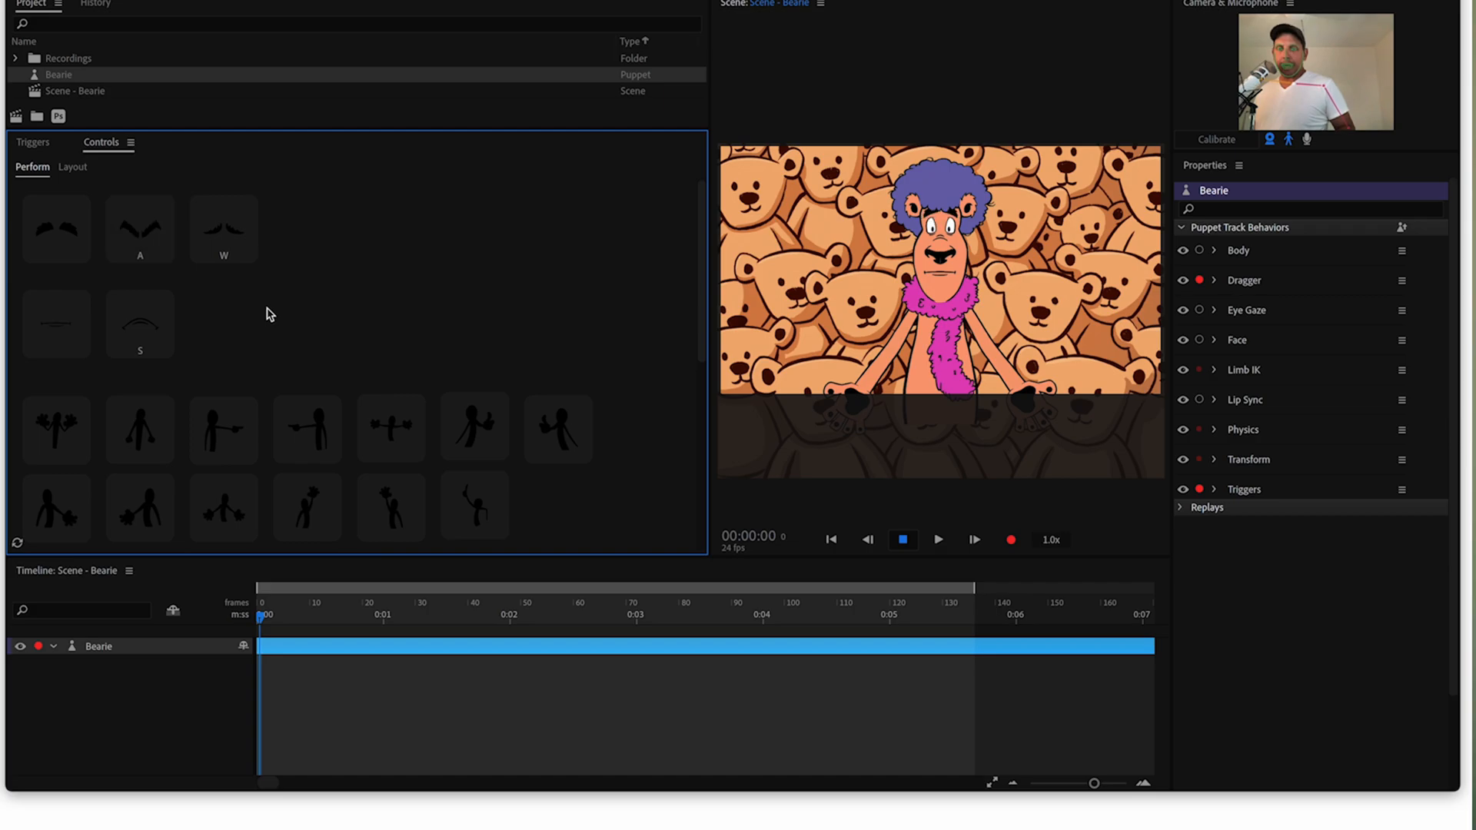
key("a")
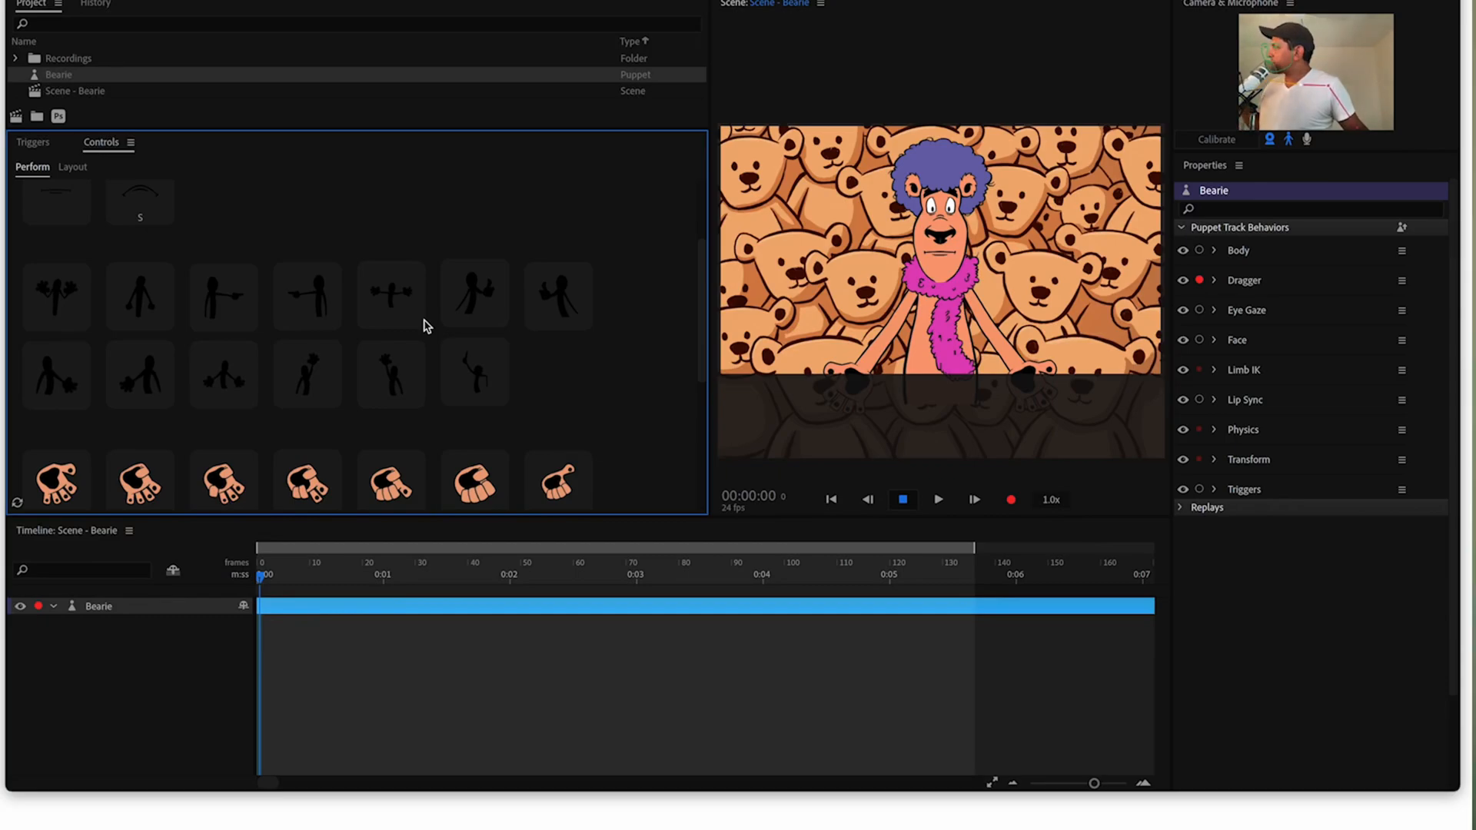
scroll(427, 334, "down", 1)
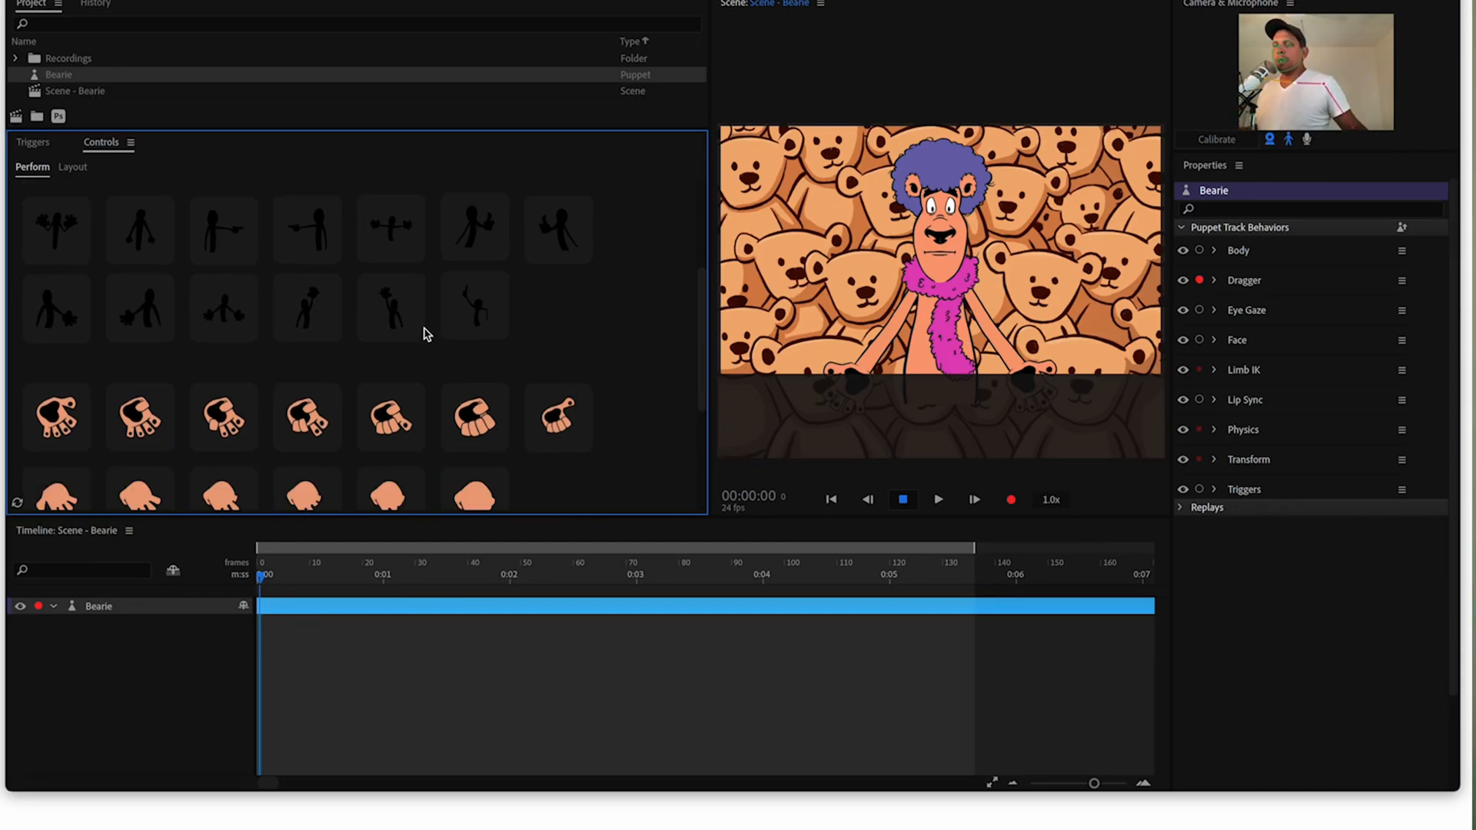
scroll(426, 334, "down", 3)
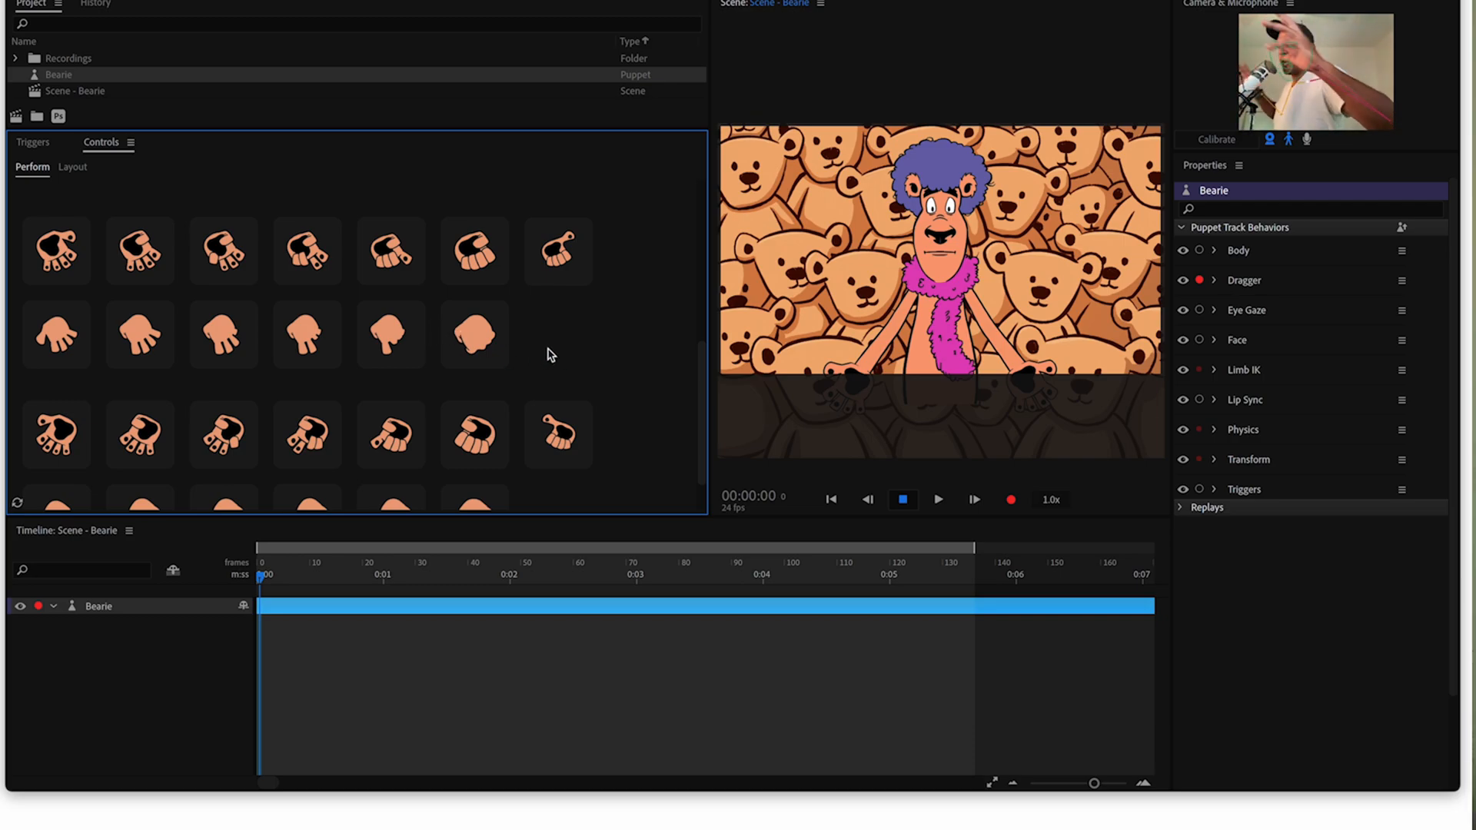
Step: Raise both of Bearie's hands beside the head and try out the hand pose triggers on them
left_click_drag(849, 379, 791, 302)
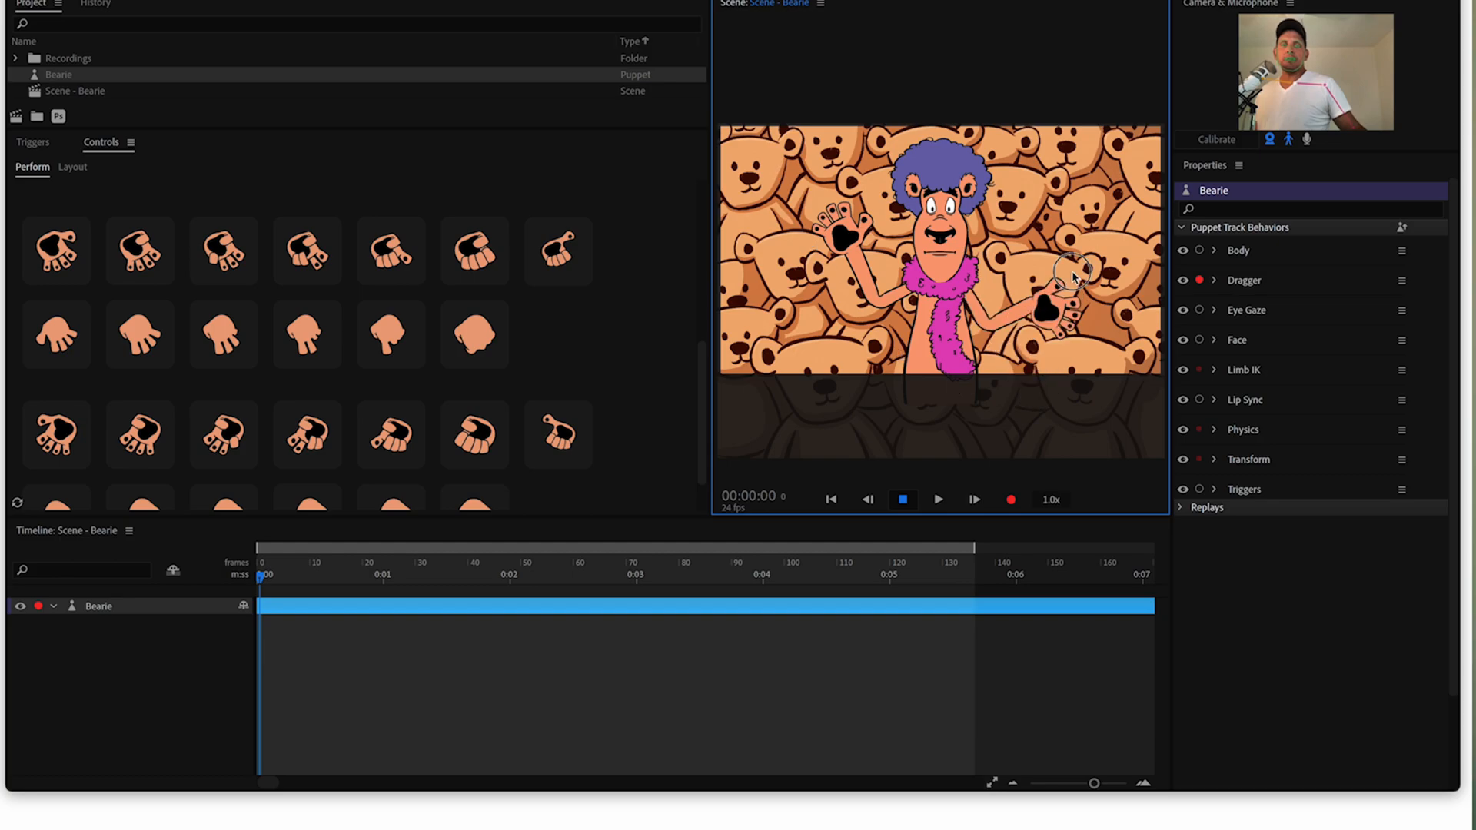
left_click_drag(1074, 277, 1072, 234)
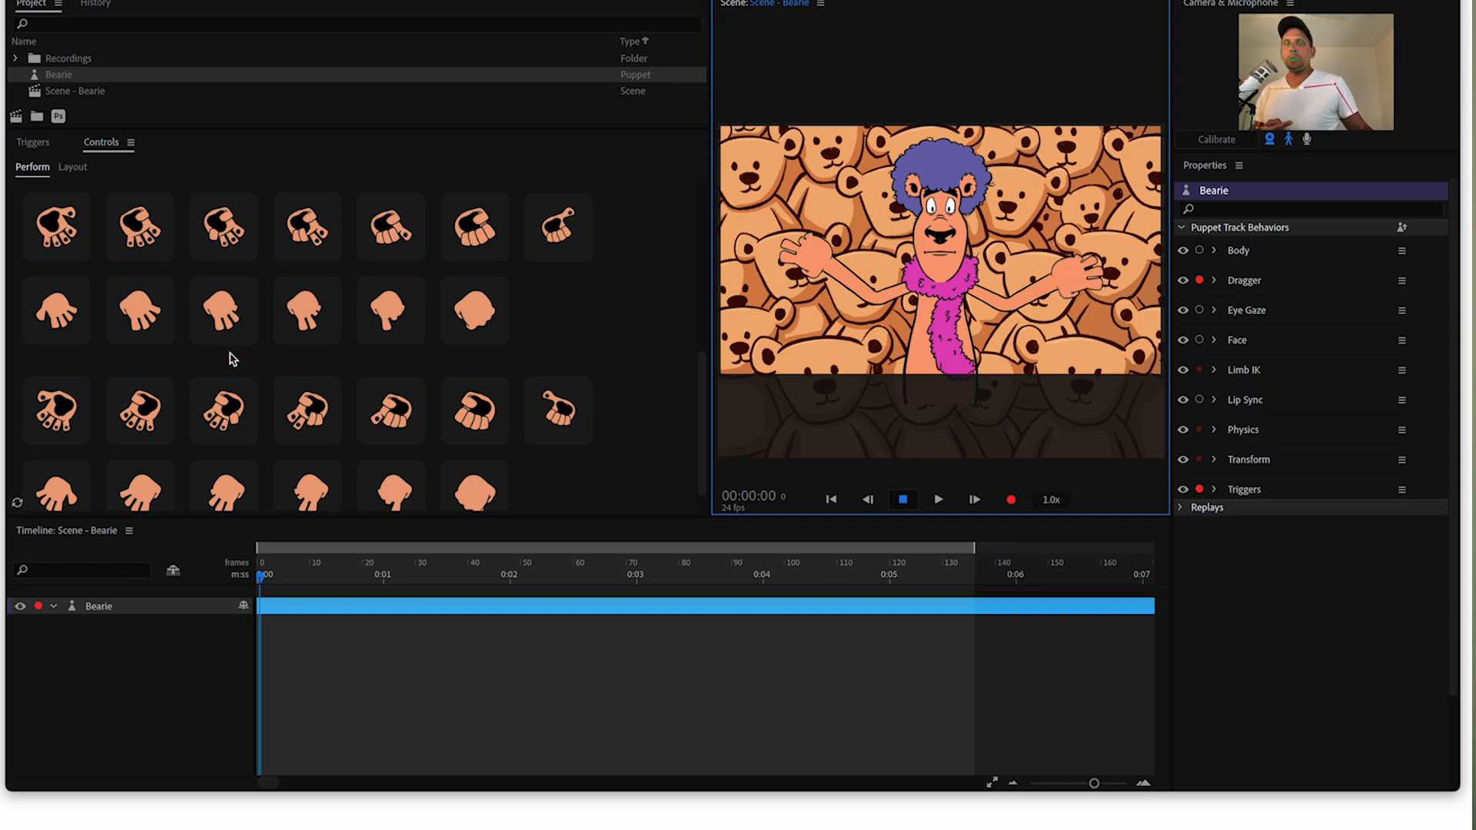
scroll(233, 359, "down", 1)
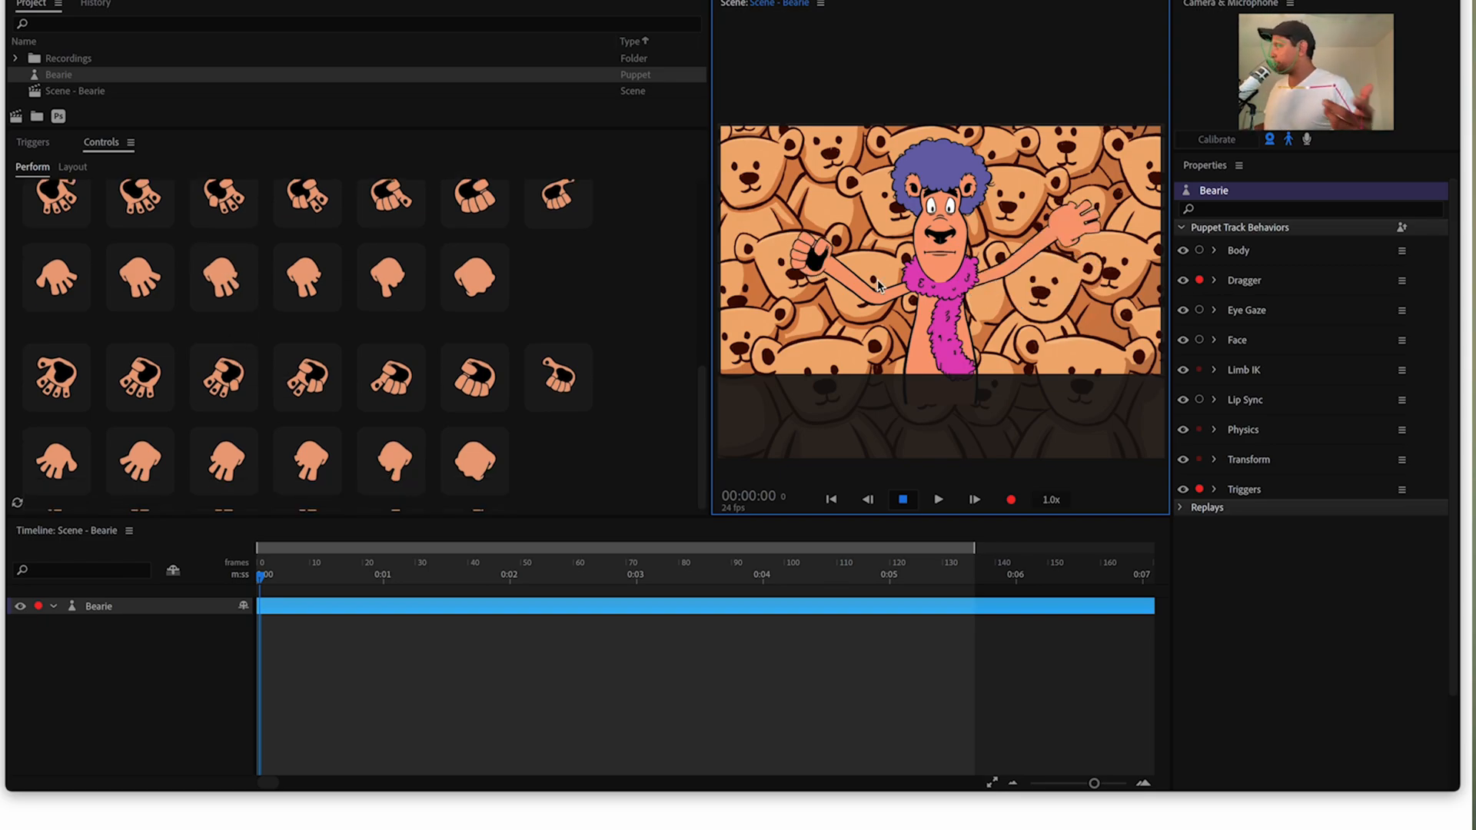